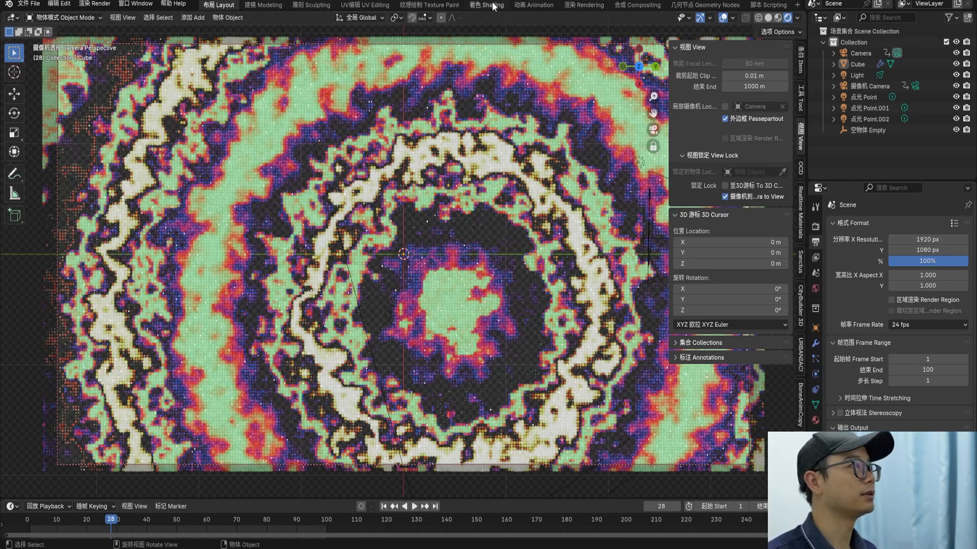
- Examine the finished concentric-ring effect and its node network in the Geometry Nodes workspace from several angles
click(684, 5)
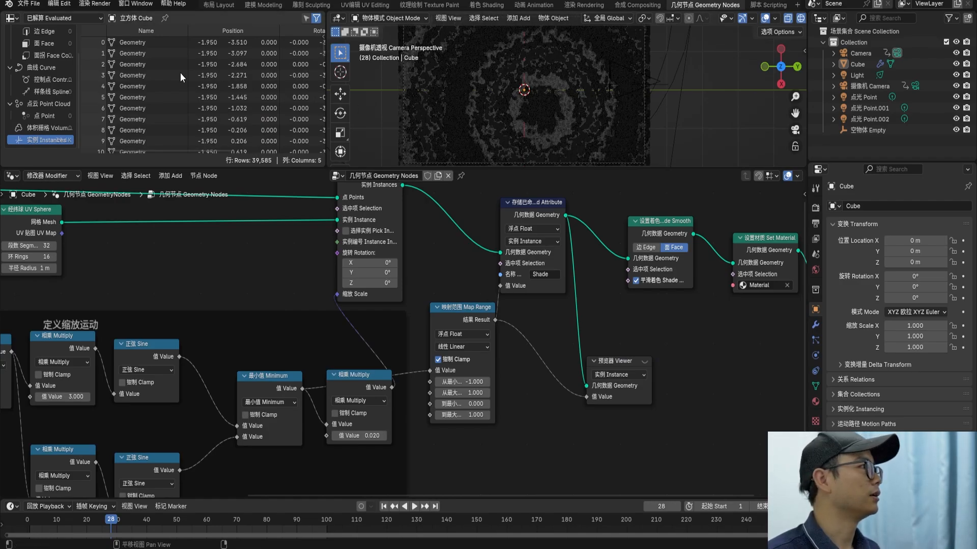
middle_drag(452, 104, 369, 90)
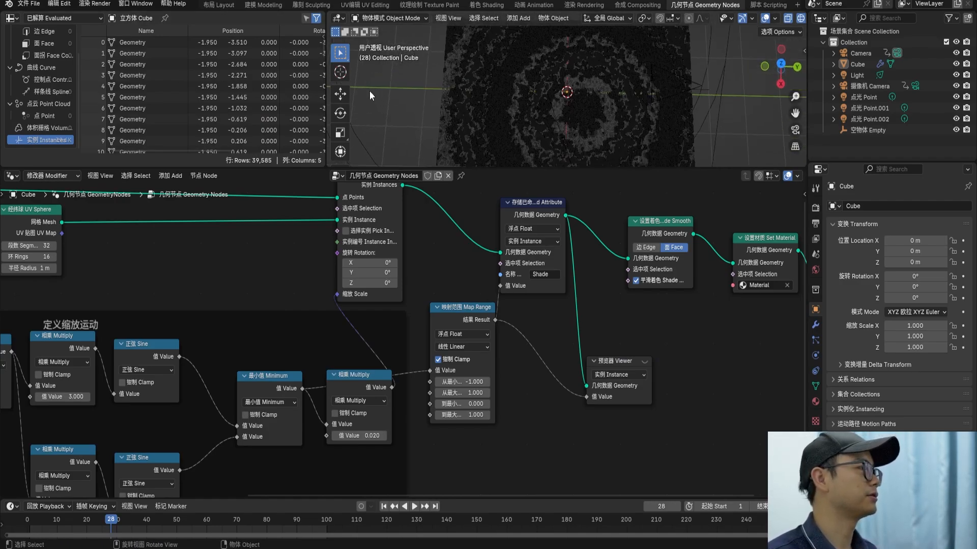
middle_drag(491, 108, 234, 74)
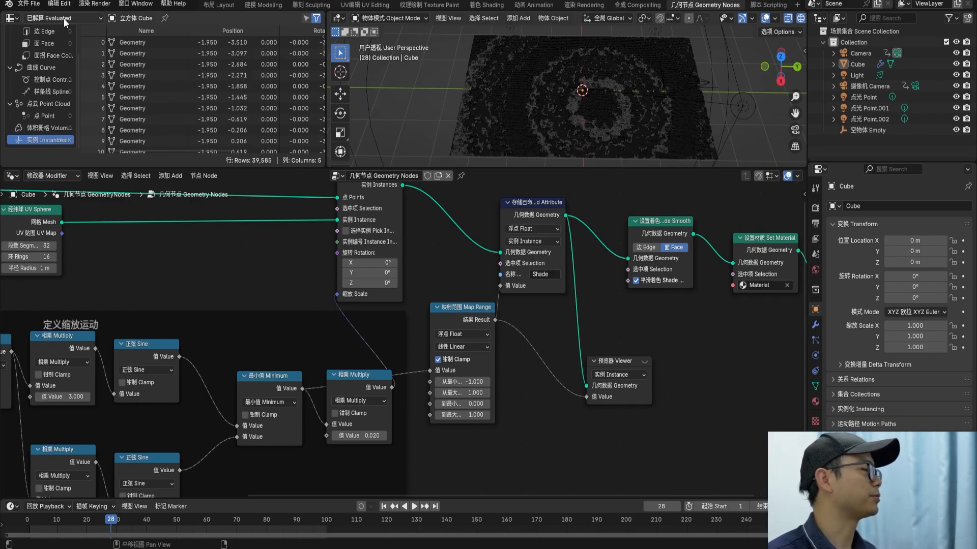
shift+middle_drag(536, 123, 735, 74)
middle_drag(639, 87, 598, 96)
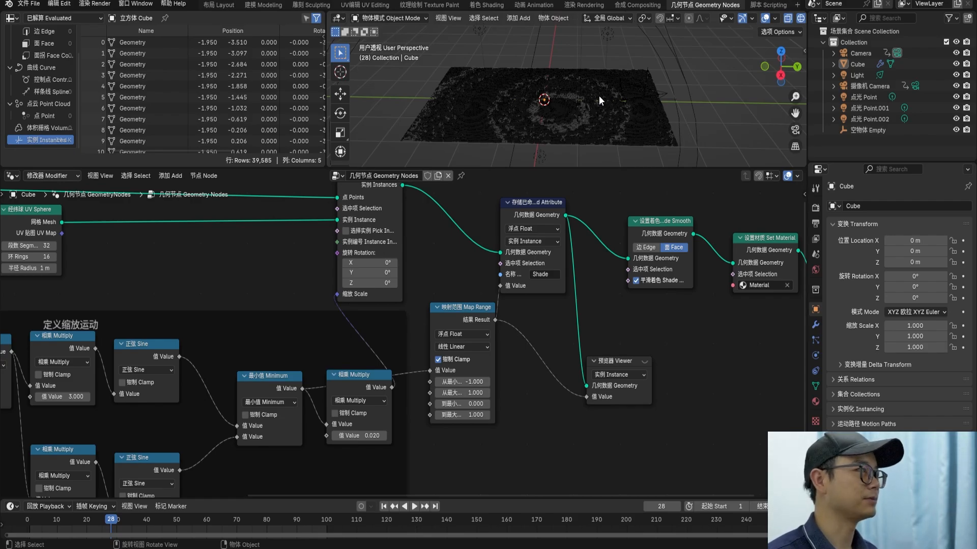
middle_drag(594, 102, 605, 108)
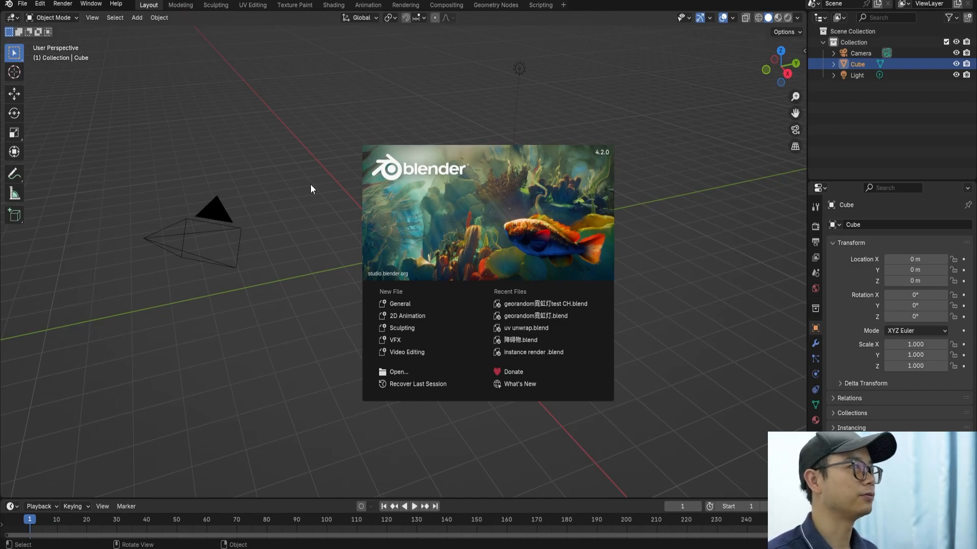
- In the new default scene, switch to the Geometry Nodes workspace, enlarge the node editor and create a node tree on the cube
click(312, 174)
click(480, 5)
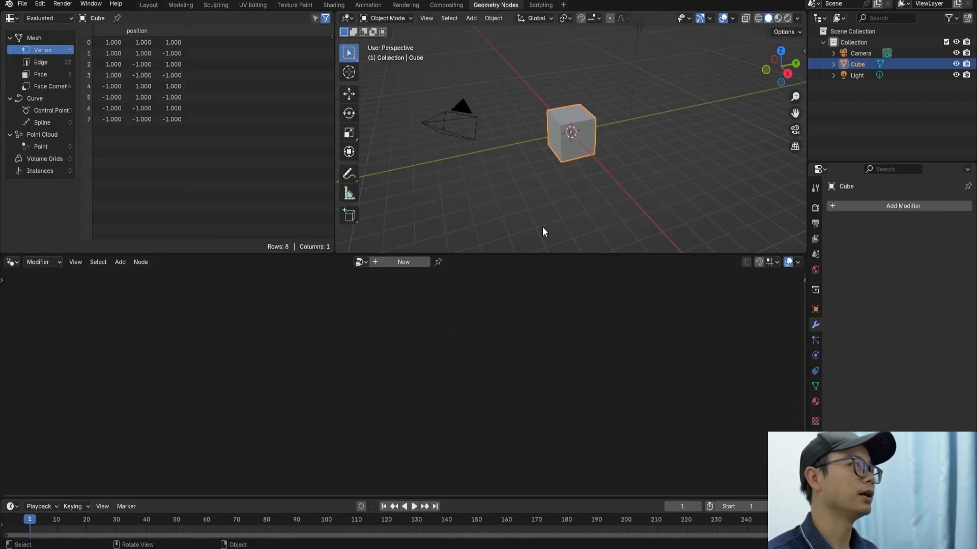
drag(456, 255, 453, 215)
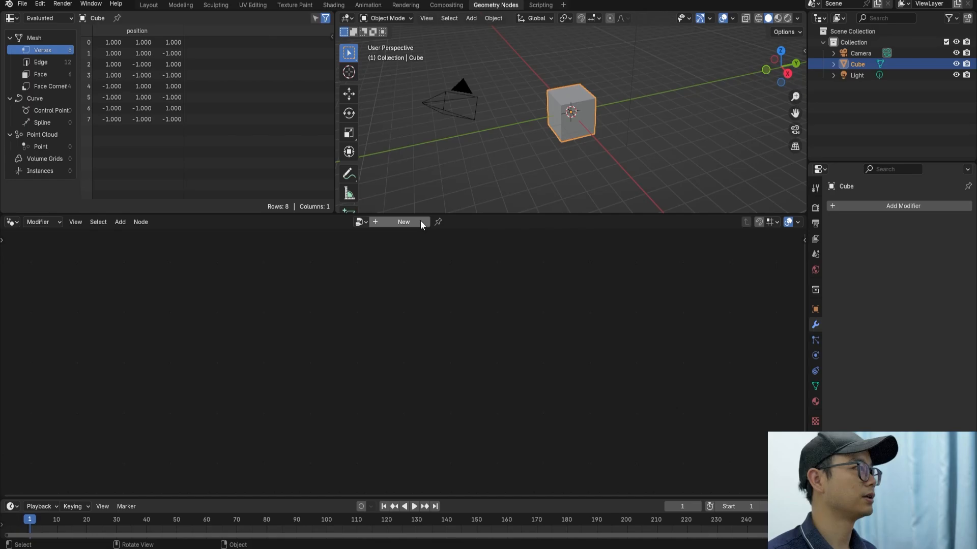
click(421, 221)
middle_drag(243, 380, 93, 359)
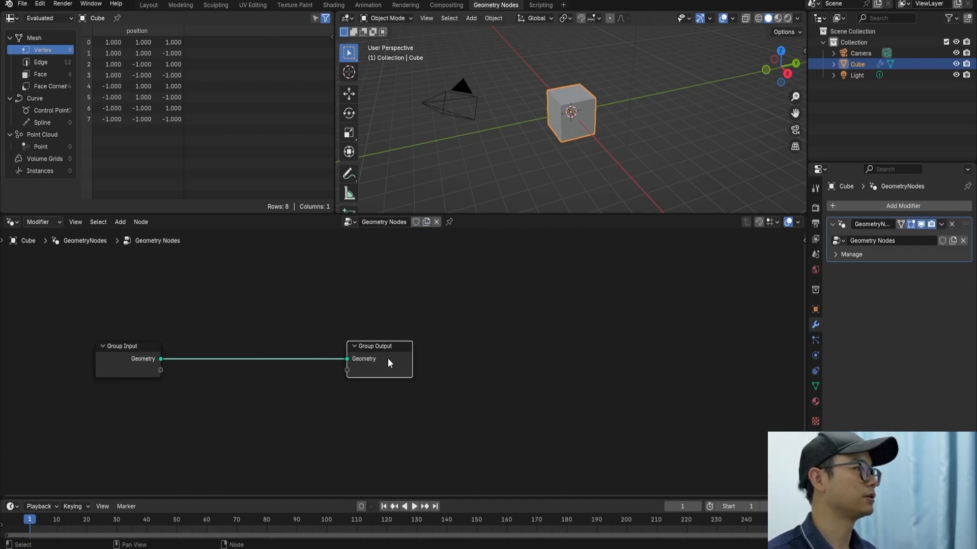
- Move the Group Output node farther from the input and delete the Group Input node
drag(387, 358, 666, 372)
click(129, 352)
key(shift+a)
key(Escape)
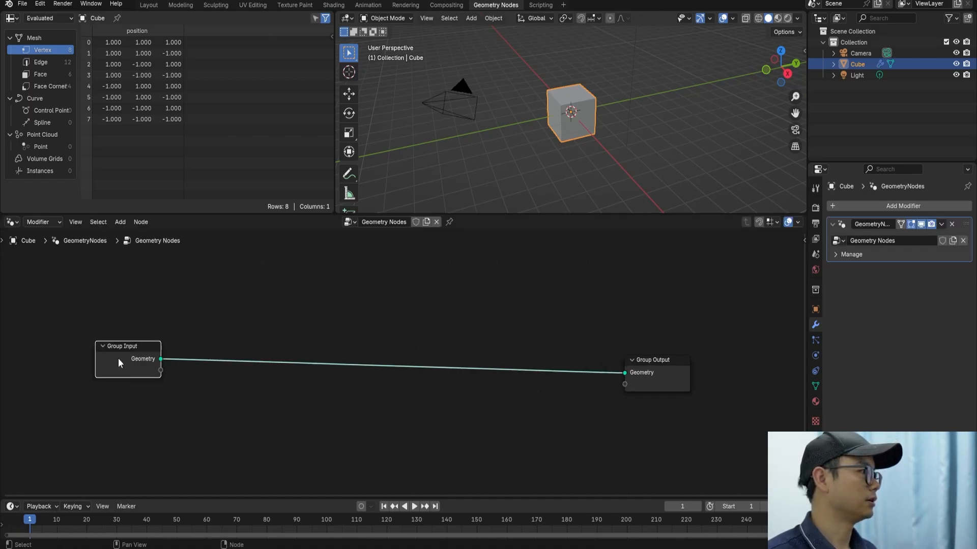
key(x)
- Add a Grid node and connect its Mesh output to the Group Output's Geometry
key(shift+a)
click(157, 325)
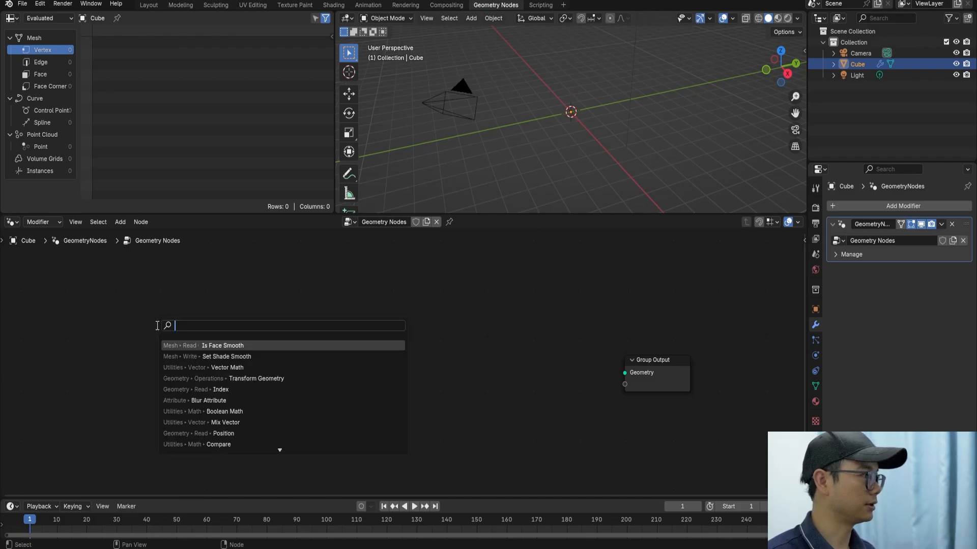
text(grid)
key(Return)
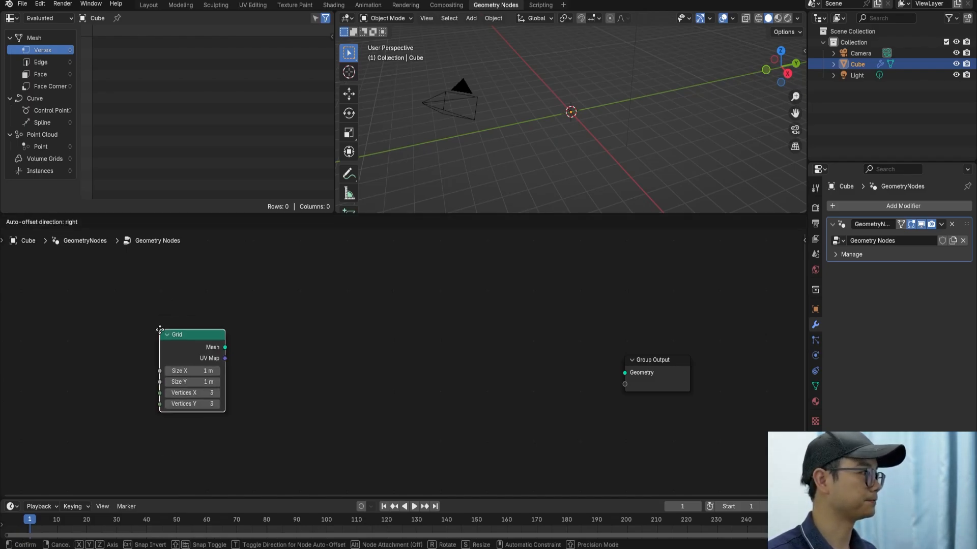
click(160, 329)
drag(230, 345, 625, 373)
- Look through the camera, lock the camera to the view and orbit it to look down on the grid
scroll(576, 108, up, 8)
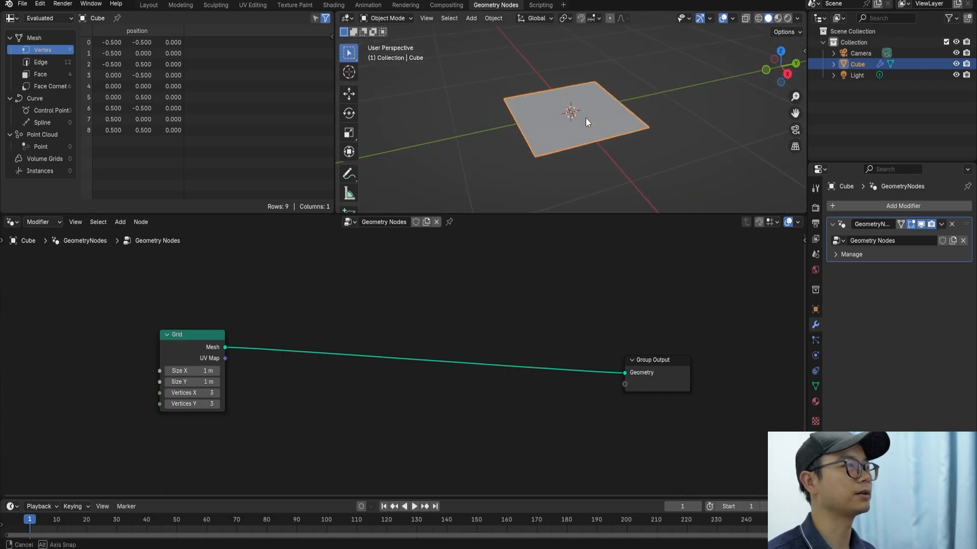
middle_drag(585, 118, 578, 135)
scroll(677, 97, down, 4)
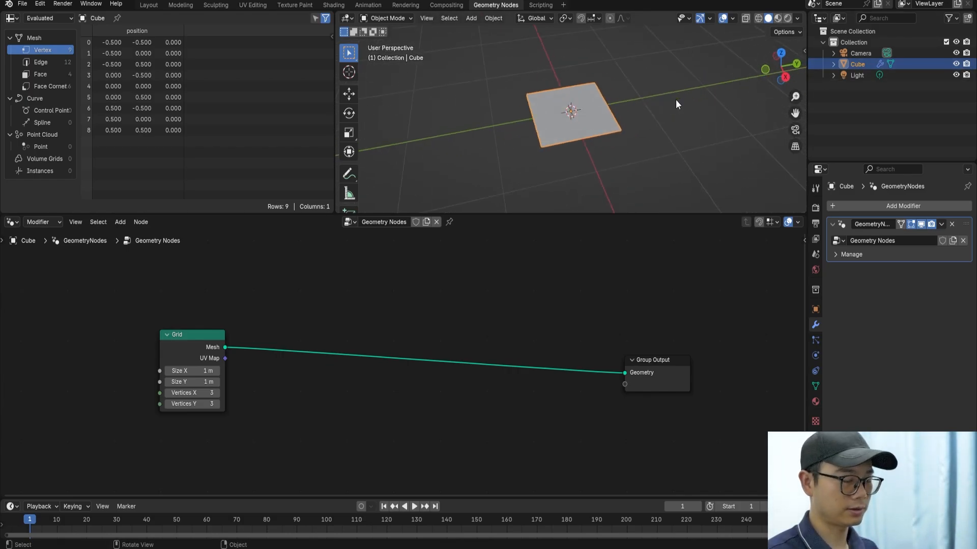
key(KP_0)
key(n)
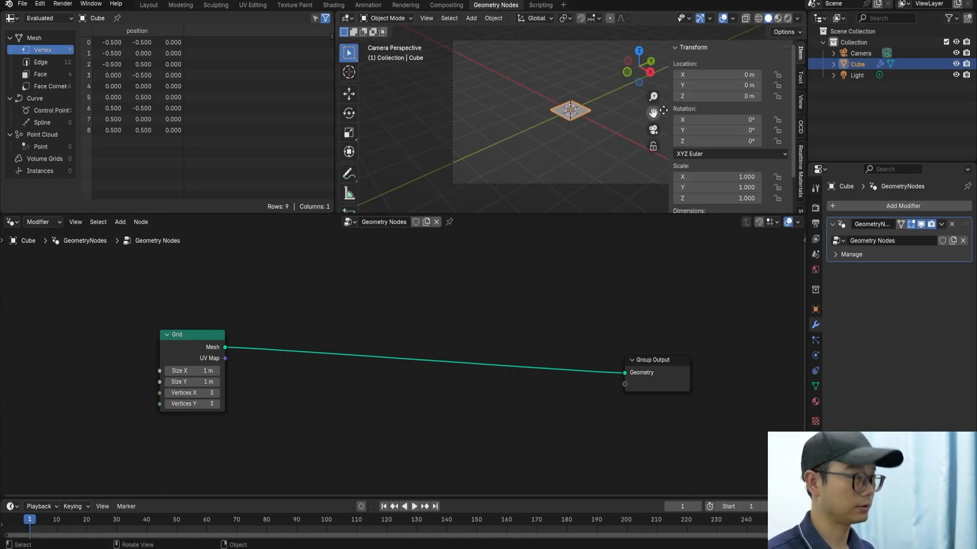
click(801, 104)
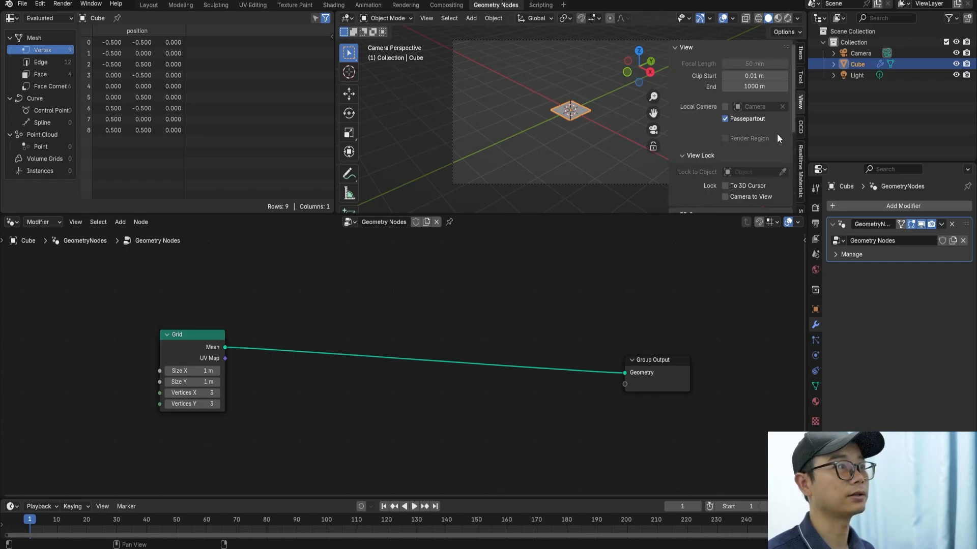
click(726, 196)
key(n)
mouse_move(588, 121)
middle_down()
mouse_move(538, 179)
mouse_move(584, 114)
mouse_move(565, 123)
mouse_move(569, 142)
mouse_move(587, 117)
mouse_move(575, 133)
mouse_move(561, 108)
mouse_move(575, 108)
middle_up()
- Set the camera's rotation to X 0°, Y 0° and Z 90°
click(815, 222)
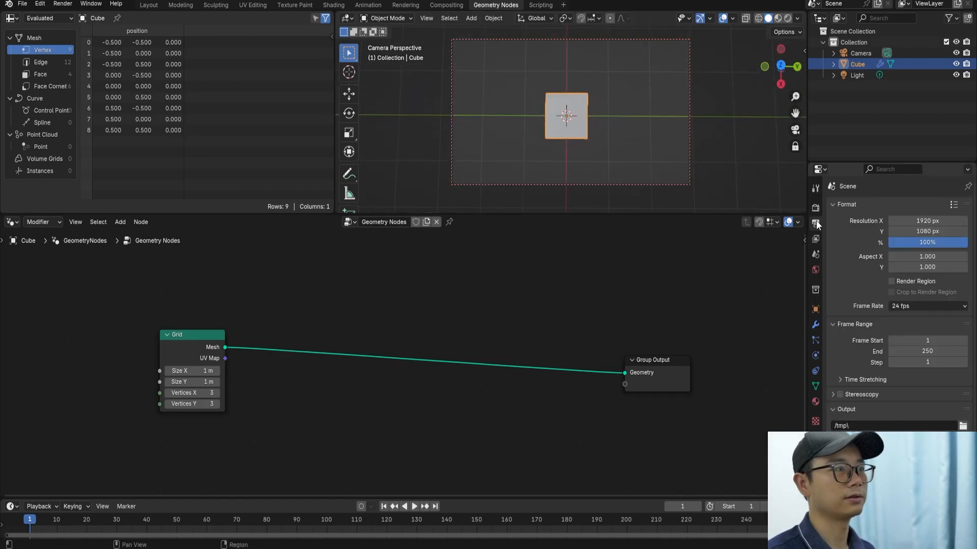
click(816, 309)
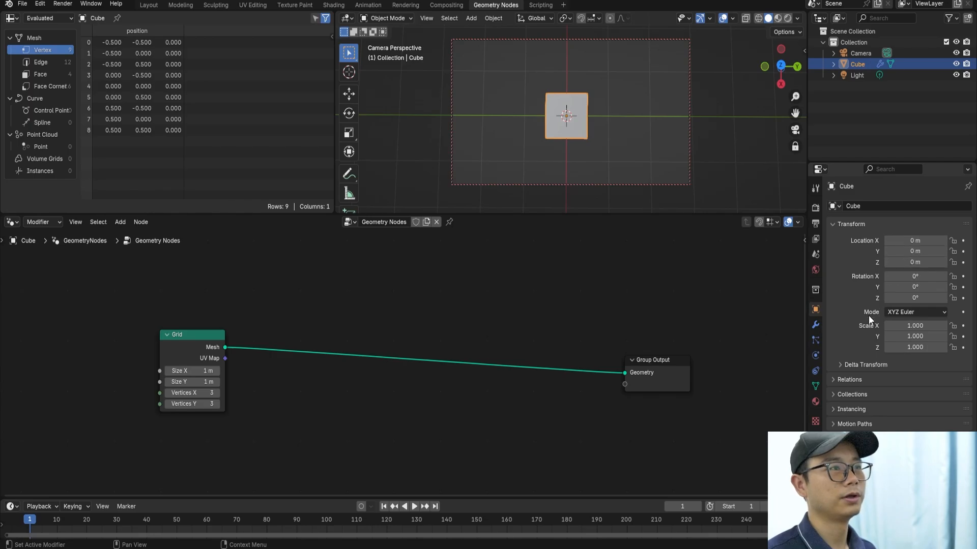
click(860, 54)
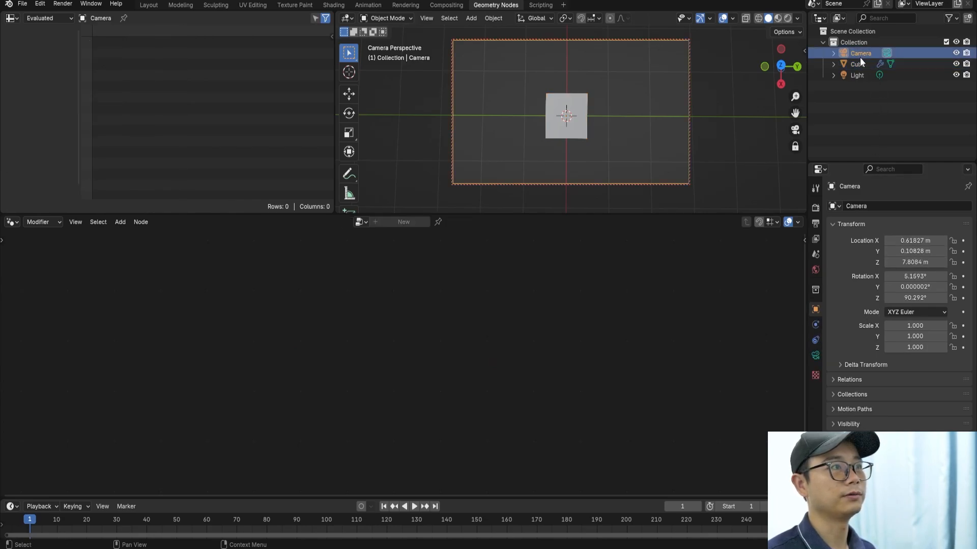
double_click(921, 275)
text(0)
key(Return)
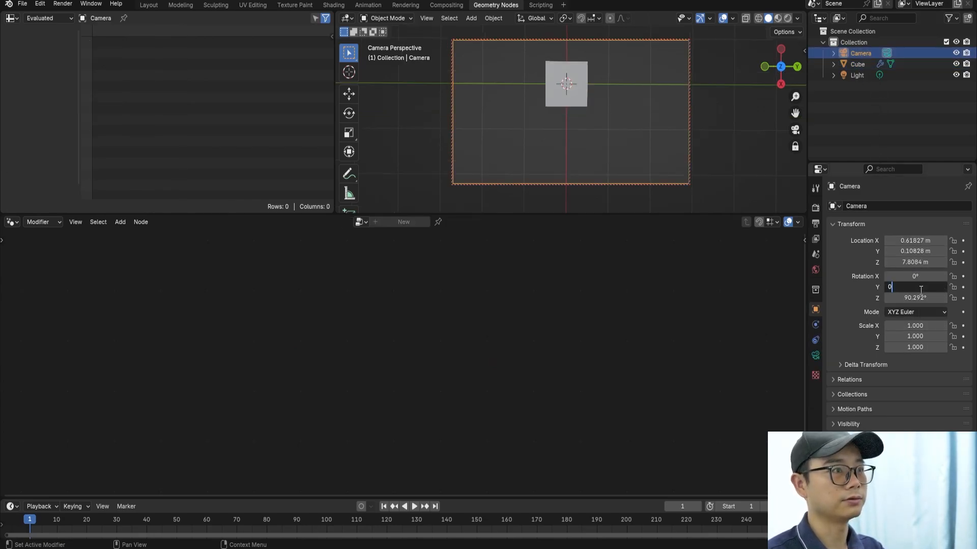
key(Return)
double_click(922, 299)
text(90)
key(Return)
- Set the camera's X and Y location to 0 m
double_click(923, 251)
text(0)
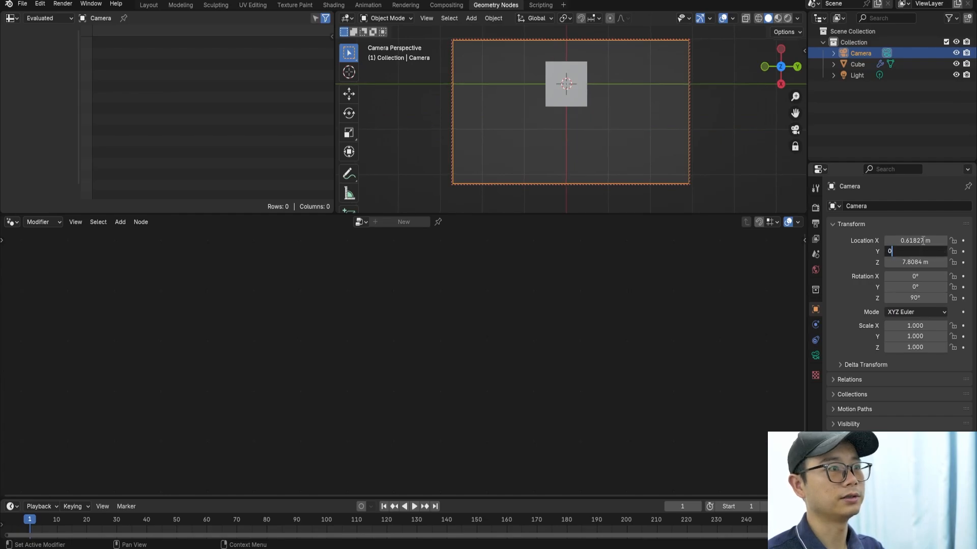
key(Return)
double_click(923, 241)
text(0)
key(Return)
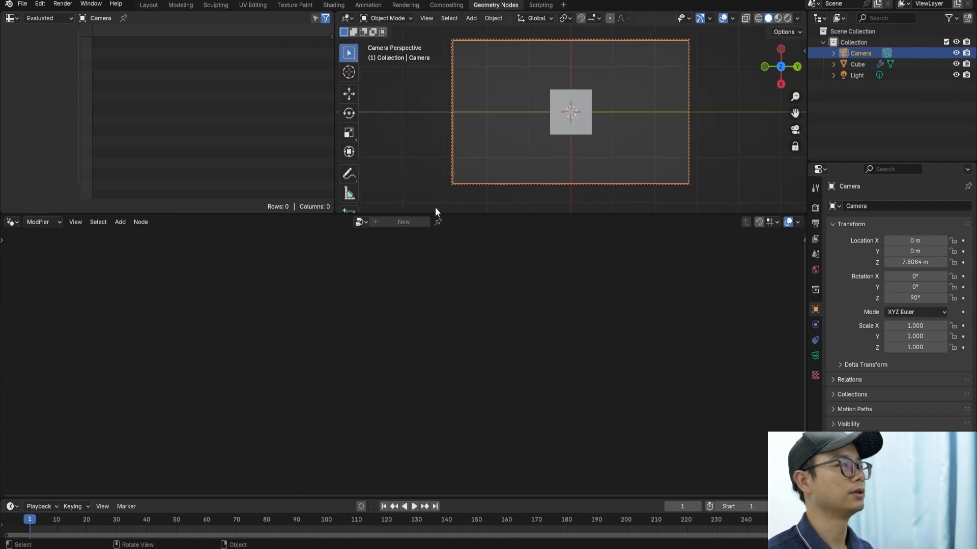
- Reselect the grid object, make room in its node tree and insert a Transform Geometry node between Grid and Group Output
click(575, 112)
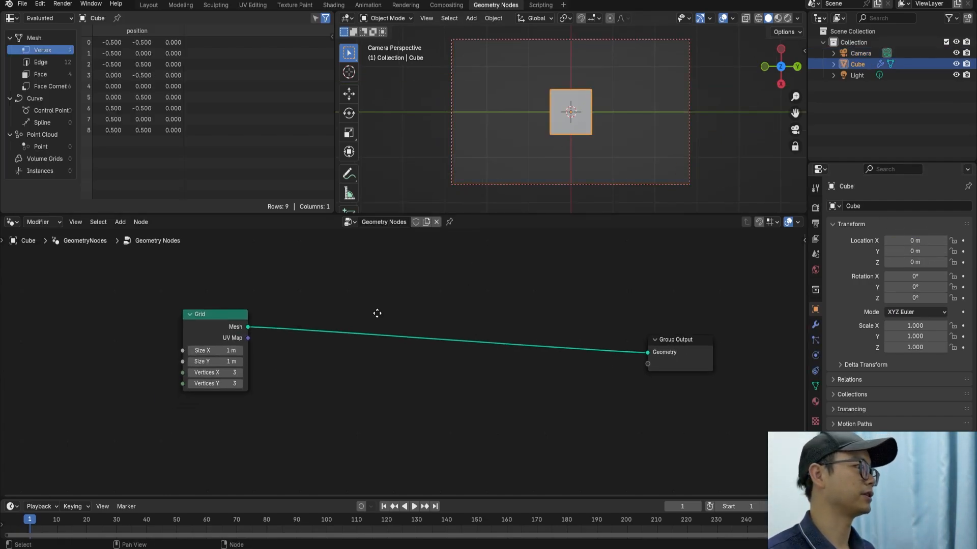
drag(231, 321, 132, 321)
key(shift)
key(shift+a)
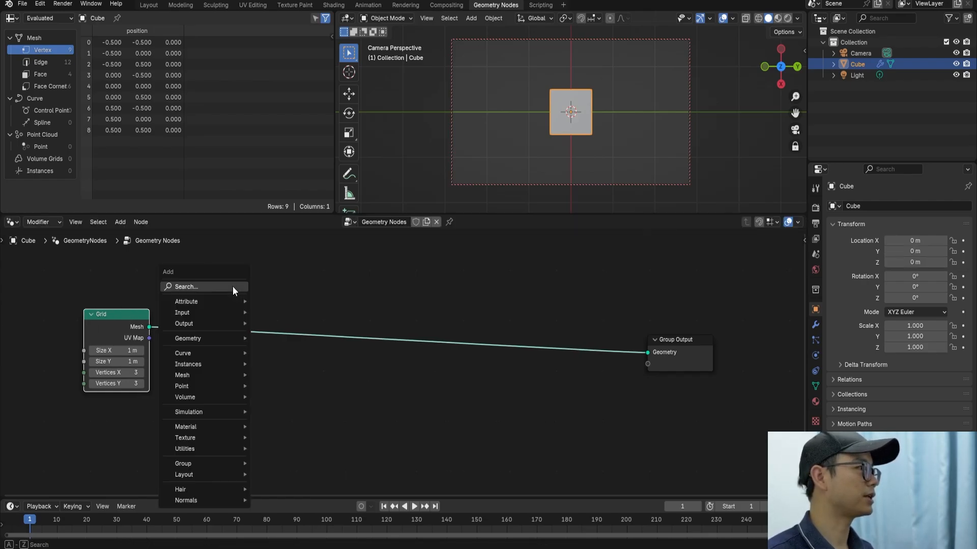
click(233, 286)
text(trans)
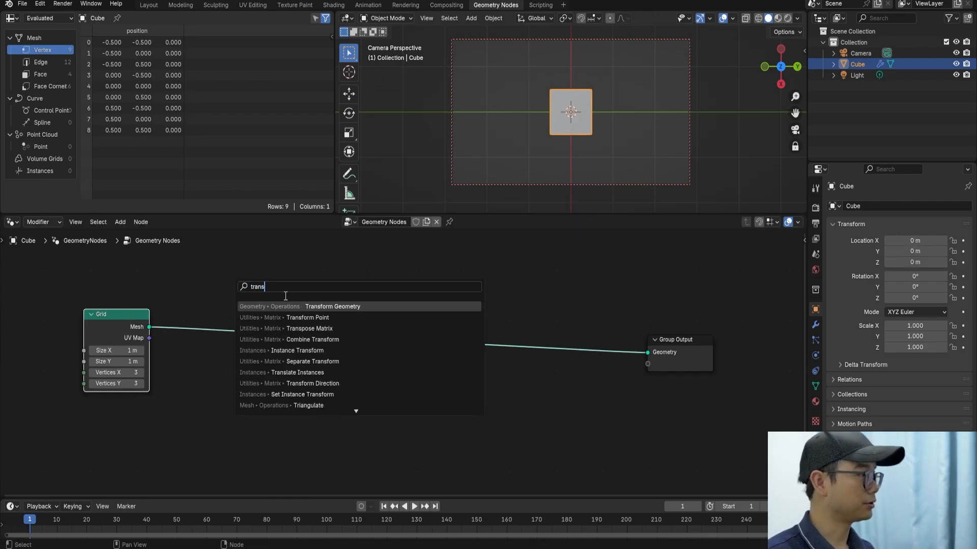
key(Return)
- Add a Value node connected to the Scale input of Transform Geometry
middle_drag(198, 435, 216, 411)
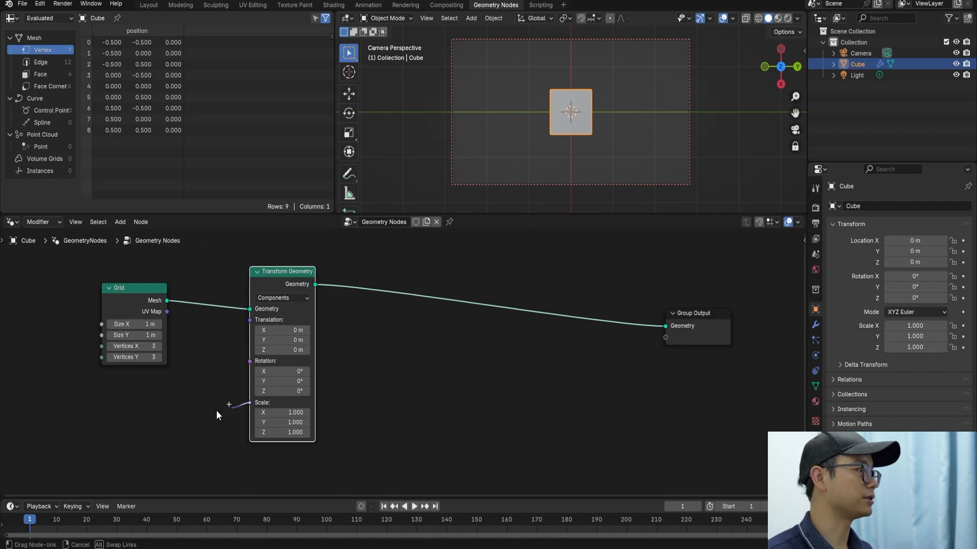
key(shift+a)
text(val)
key(Return)
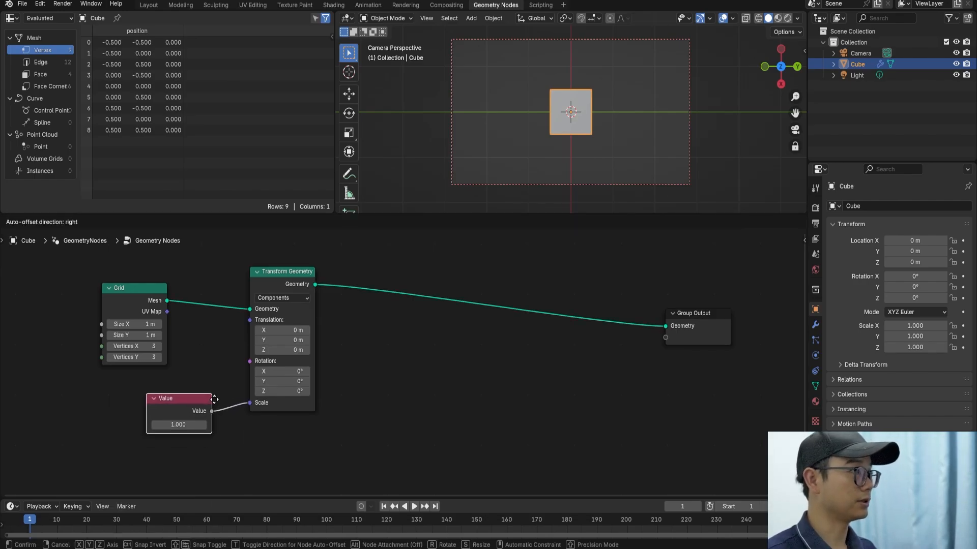
click(207, 406)
- Switch the 3D viewport to wireframe shading and tidy the placement of the Transform Geometry and Value nodes
click(759, 19)
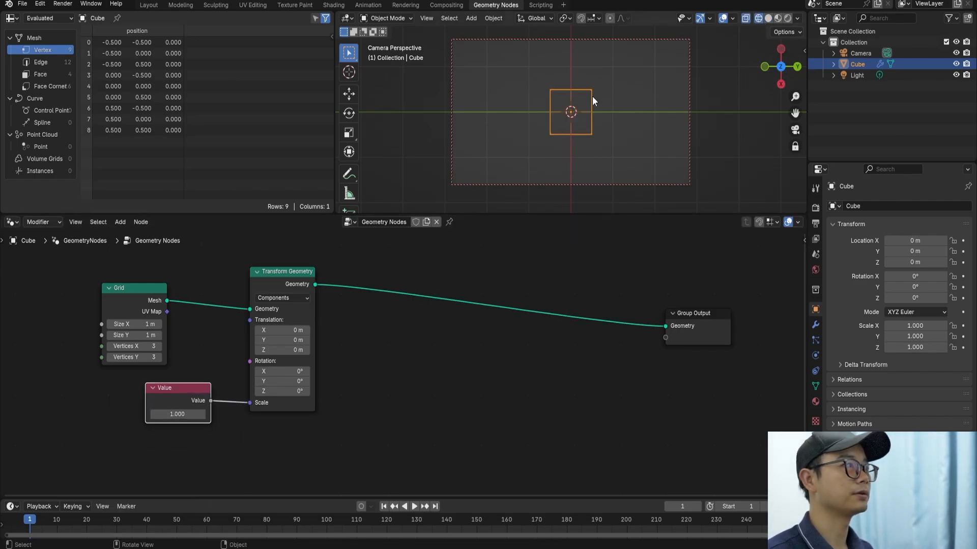
drag(294, 281, 285, 281)
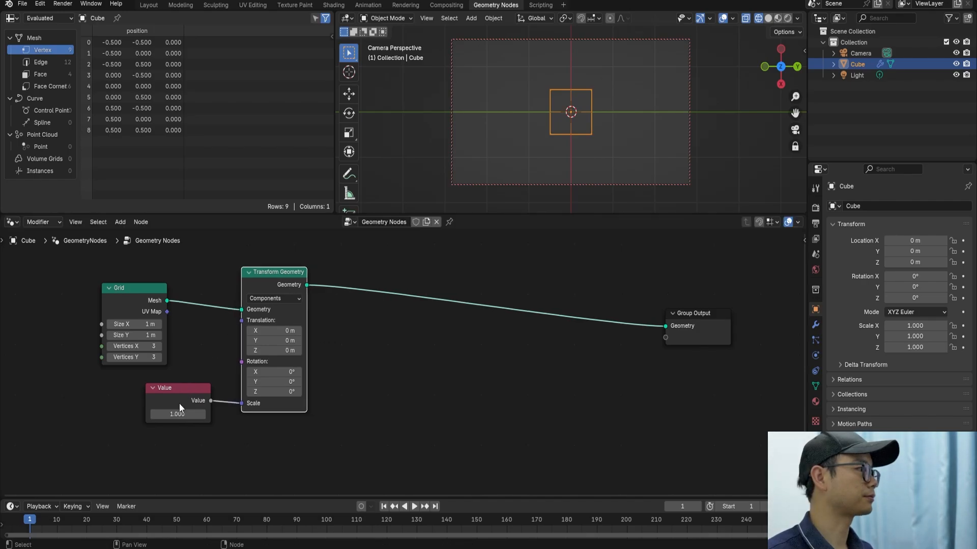
click(178, 403)
drag(168, 399, 154, 402)
scroll(163, 329, up, 3)
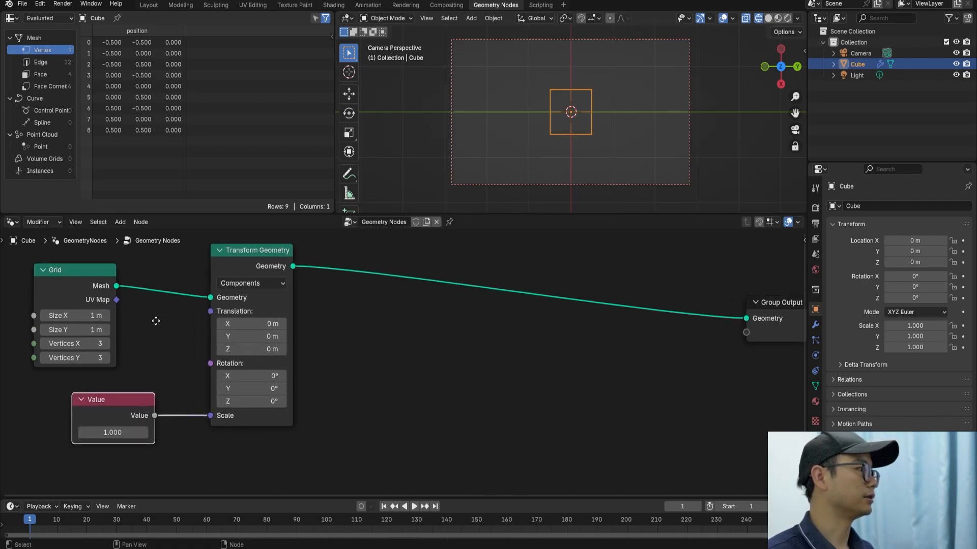
middle_drag(154, 320, 350, 338)
scroll(350, 339, up, 3)
middle_drag(284, 341, 285, 338)
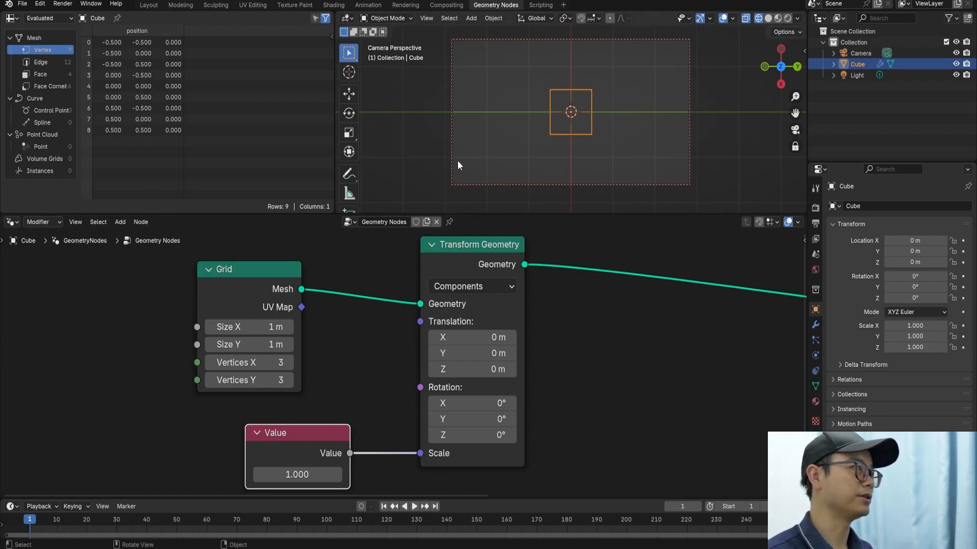
- Check the render resolution and set the Grid node's Size X to 18 m and Size Y to 10 m
click(815, 223)
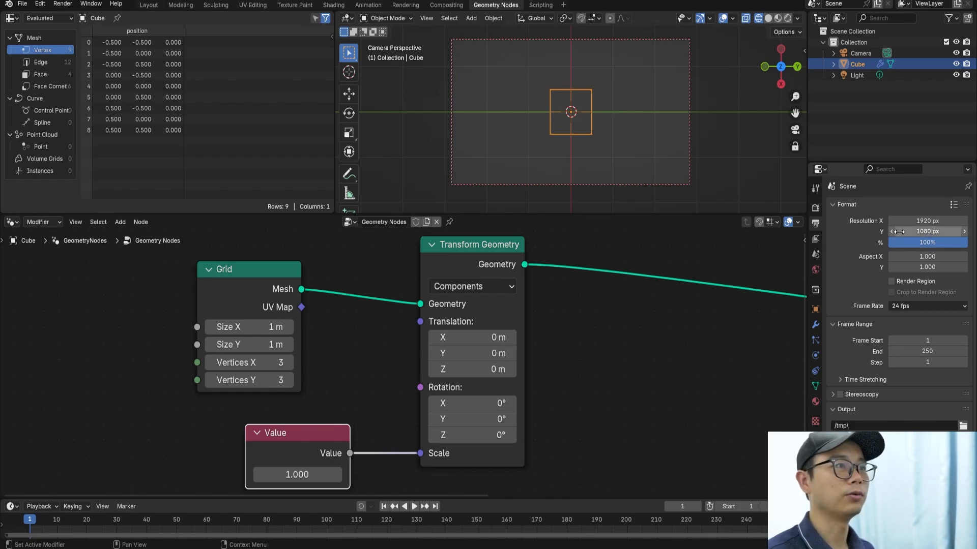
click(276, 328)
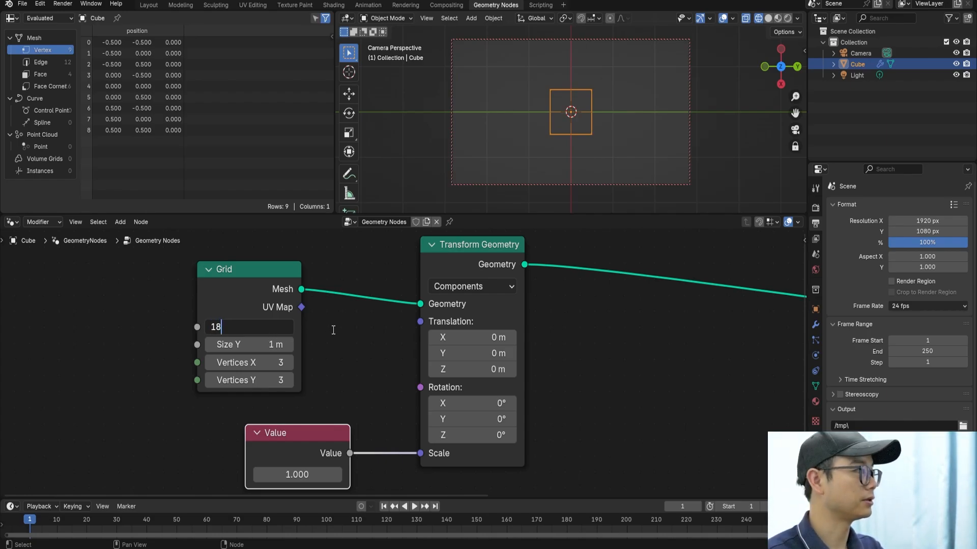
key(Return)
click(290, 345)
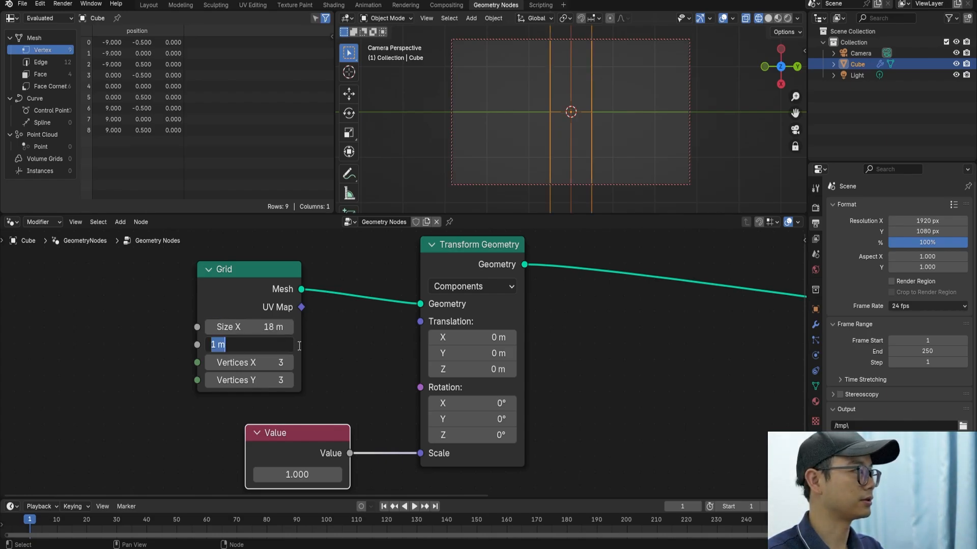
text(10)
key(Return)
- Set the Grid node's Size X to 1.8 m and Size Y to 1 m
click(277, 326)
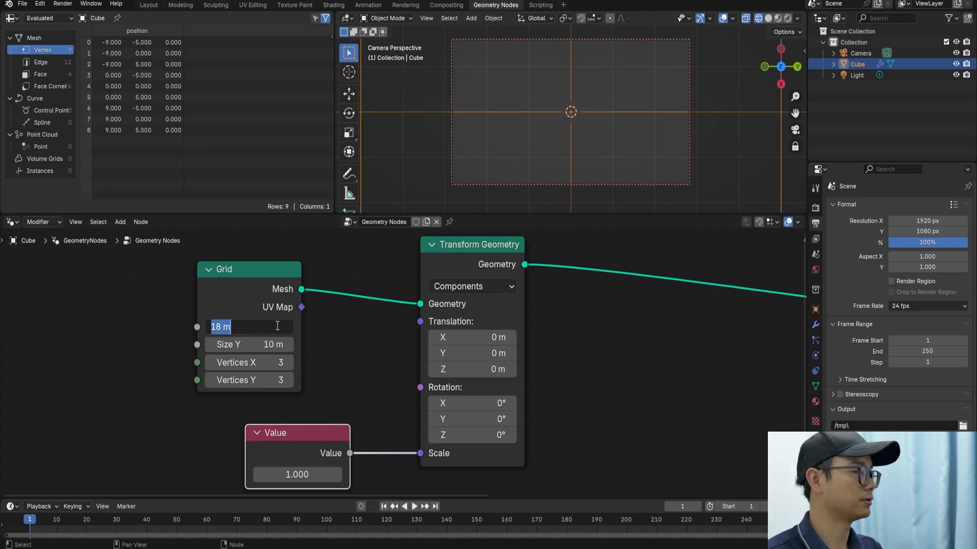
text(1.8)
key(Tab)
text(1)
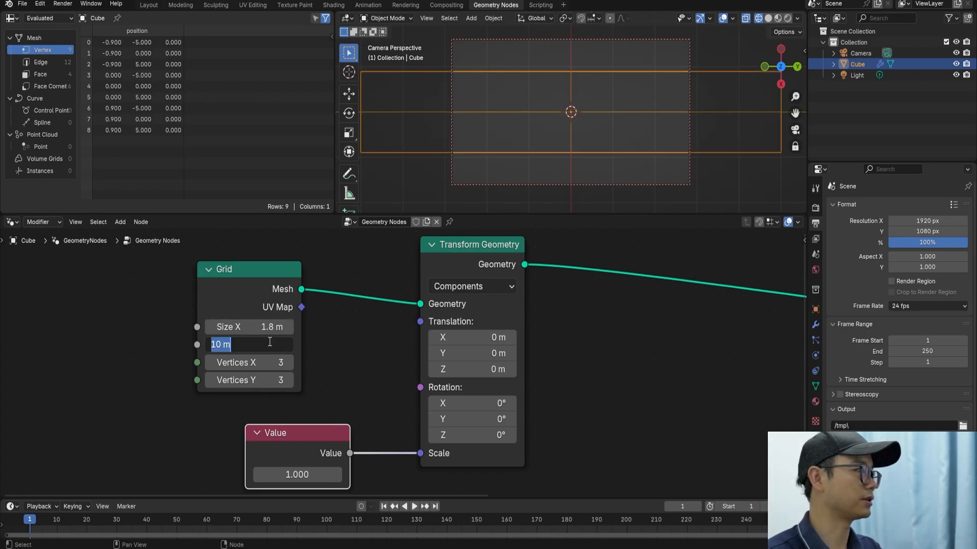
key(Return)
- Set the Grid node's Vertices X to 18 and Vertices Y to 10
click(268, 361)
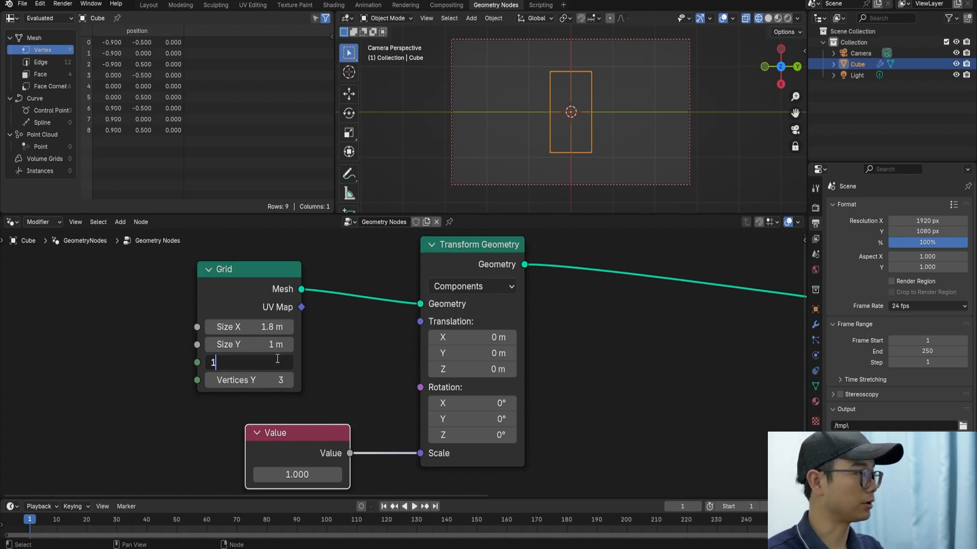
text(18)
key(Return)
click(275, 377)
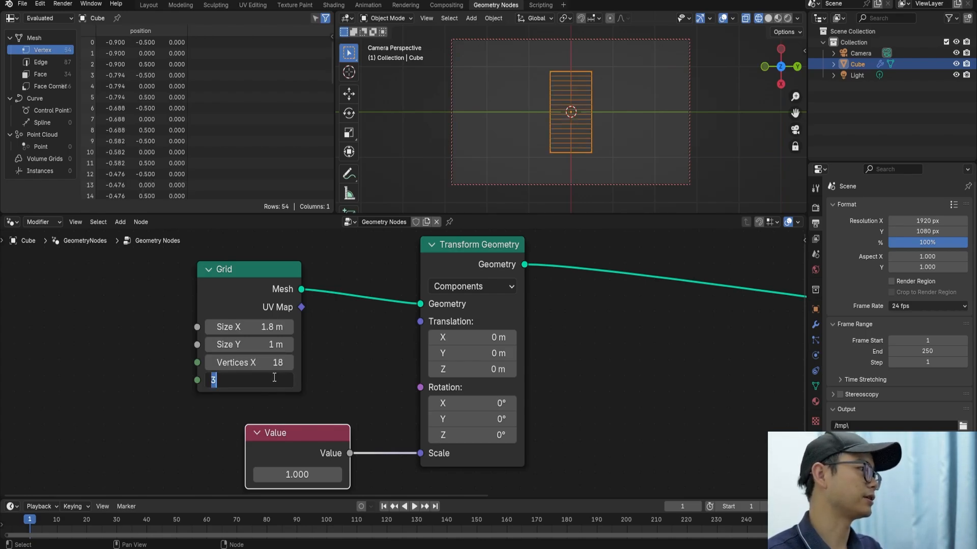
text(10)
key(Return)
scroll(378, 346, down, 2)
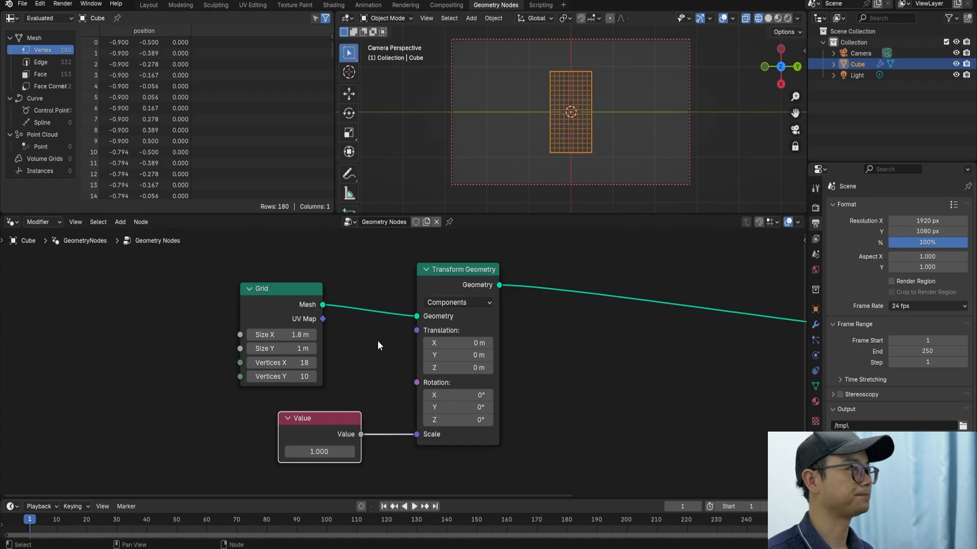
scroll(319, 356, up, 2)
- Set the Grid node's Size X to 1 m and Size Y to 1.8 m
click(265, 326)
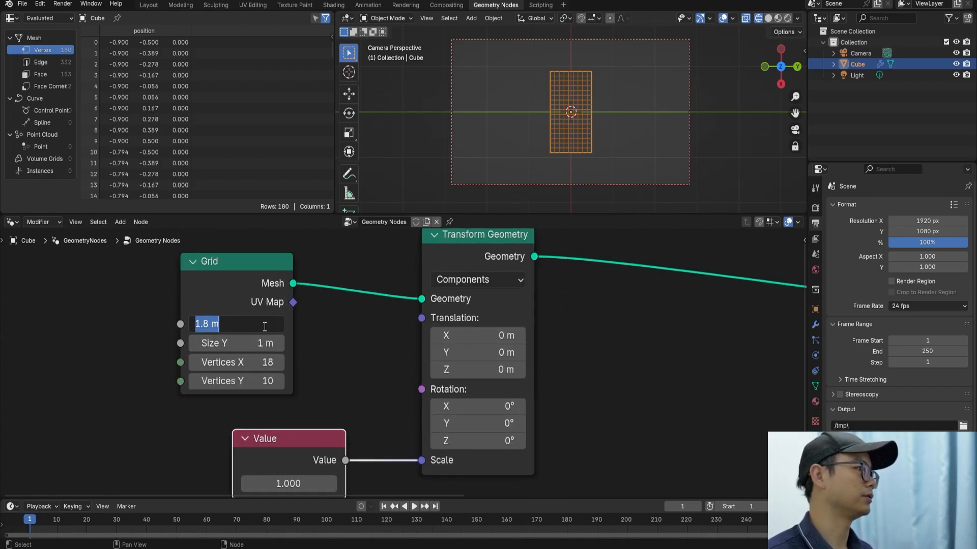
text(1)
key(Return)
click(264, 343)
text(1.8)
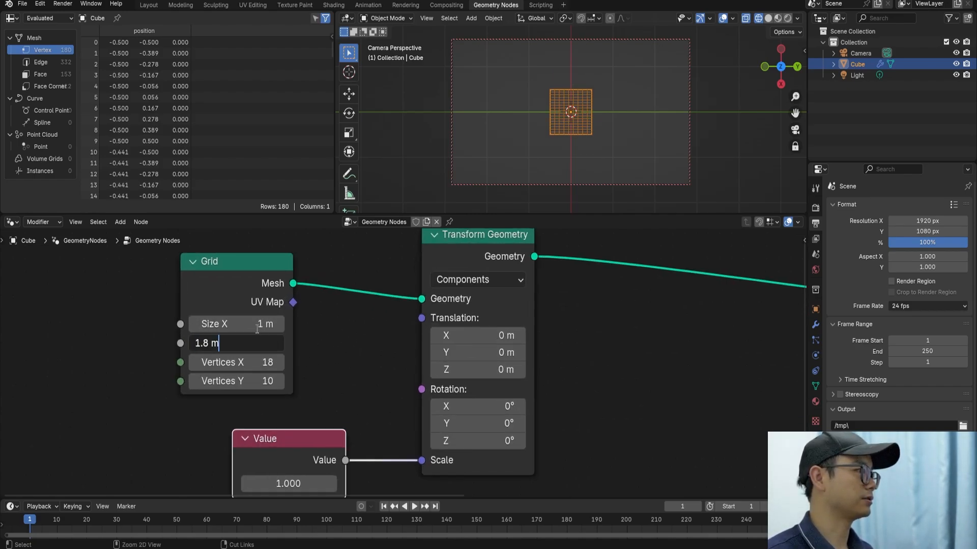
key(Return)
- Set the Grid node's Vertices X to 10 and Vertices Y to 18
click(264, 362)
text(3)
key(Tab)
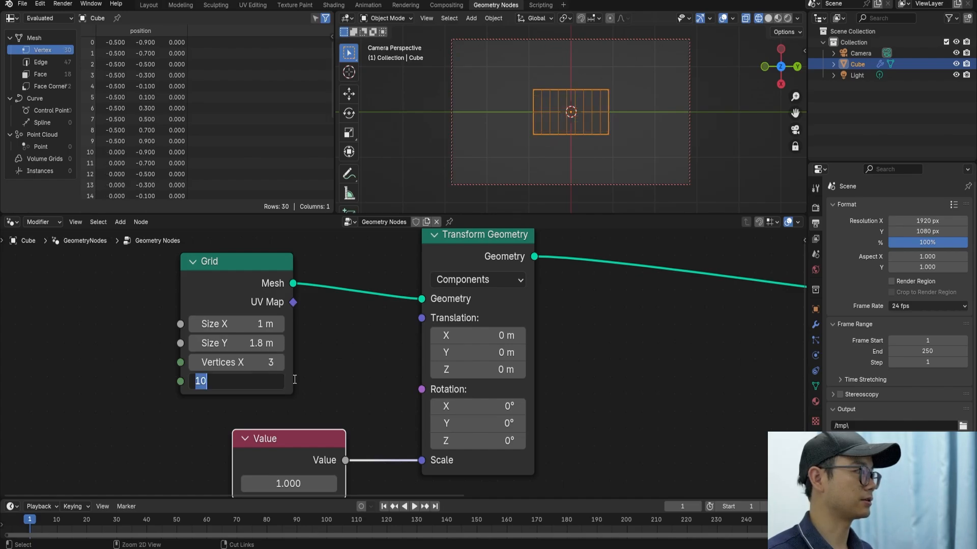
text(18)
key(Return)
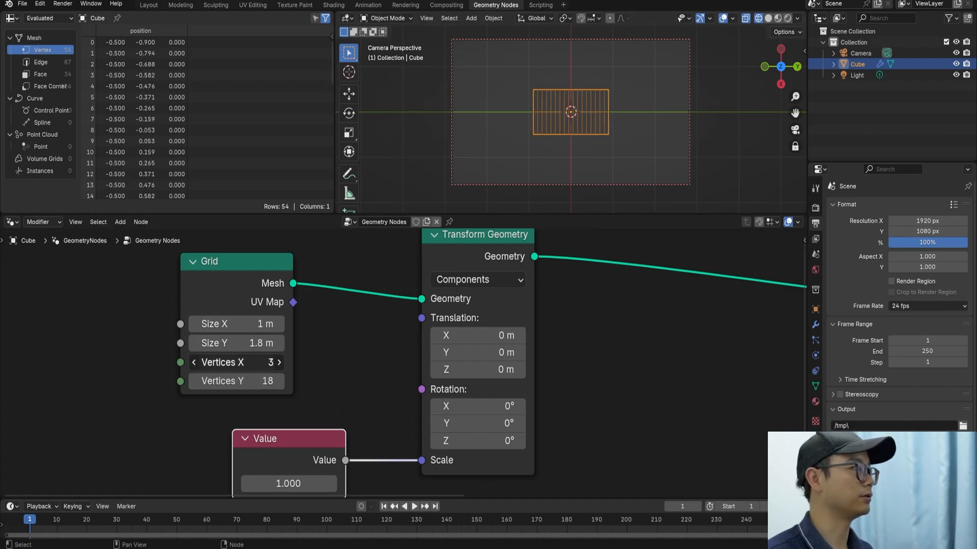
click(261, 364)
text(10)
key(Return)
scroll(331, 386, down, 3)
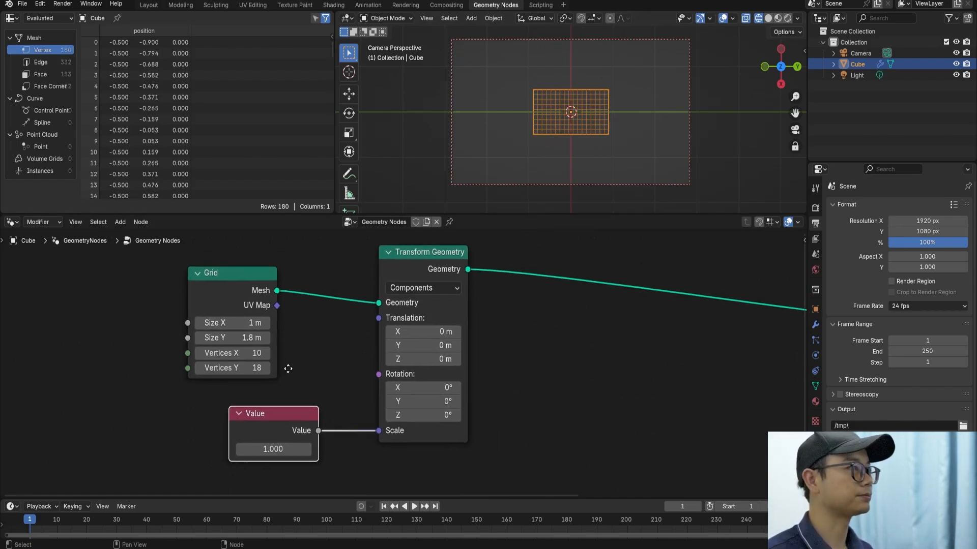
- Raise the Value node driving the Transform Geometry scale to 3.4 so the grid covers the camera frame
mouse_move(268, 445)
mouse_down()
mouse_move(316, 446)
mouse_move(281, 455)
mouse_up()
scroll(374, 402, down, 1)
scroll(346, 437, up, 2)
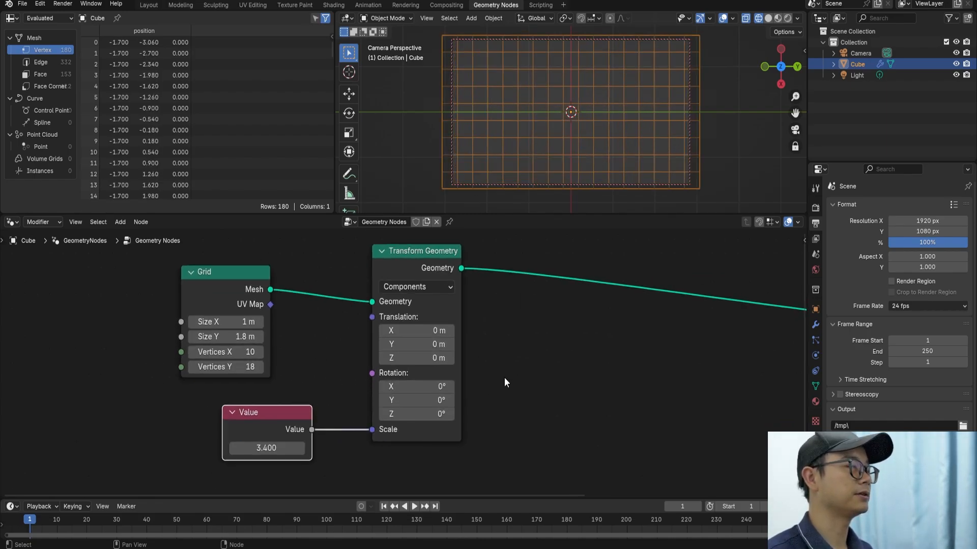
- Move Group Output farther away and insert an Instance on Points node between Transform Geometry and Group Output
key(Home)
drag(648, 316, 711, 308)
key(shift+a)
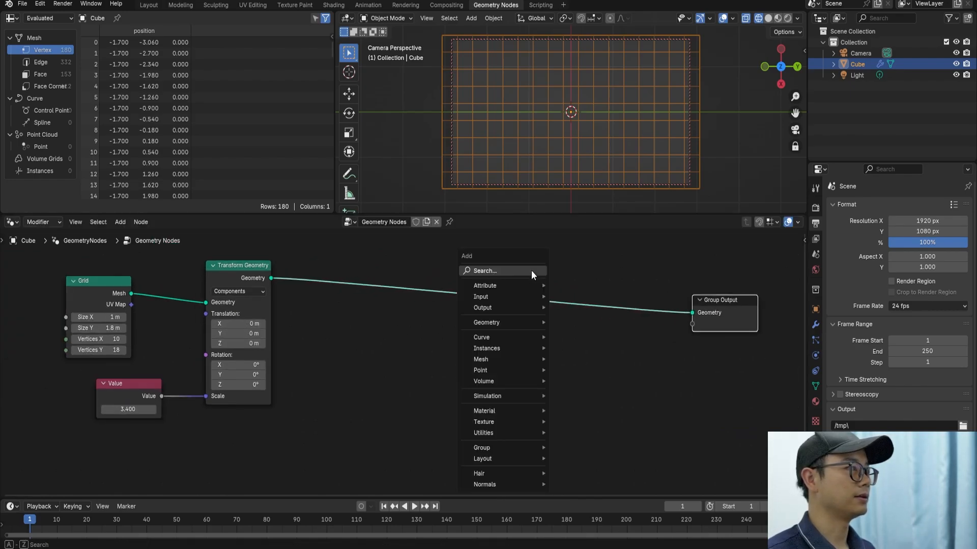
click(533, 270)
text(instan)
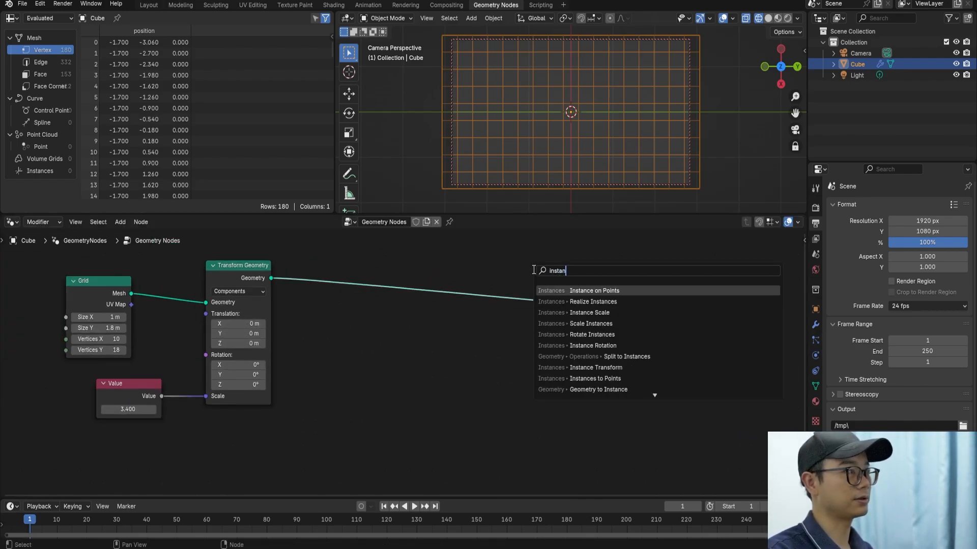
key(Return)
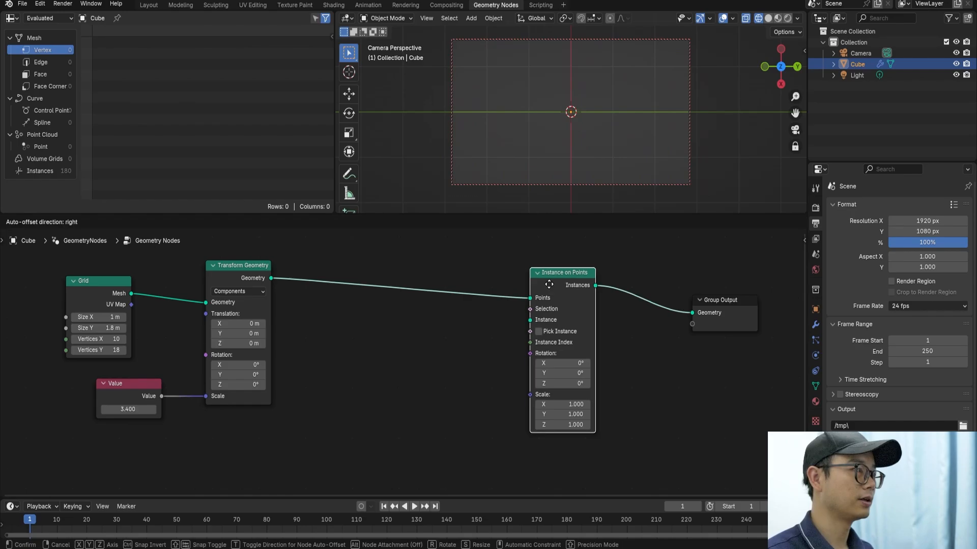
click(527, 276)
- Add an Ico Sphere node with its Mesh feeding the Instance input of Instance on Points
drag(508, 310, 449, 323)
text(insp)
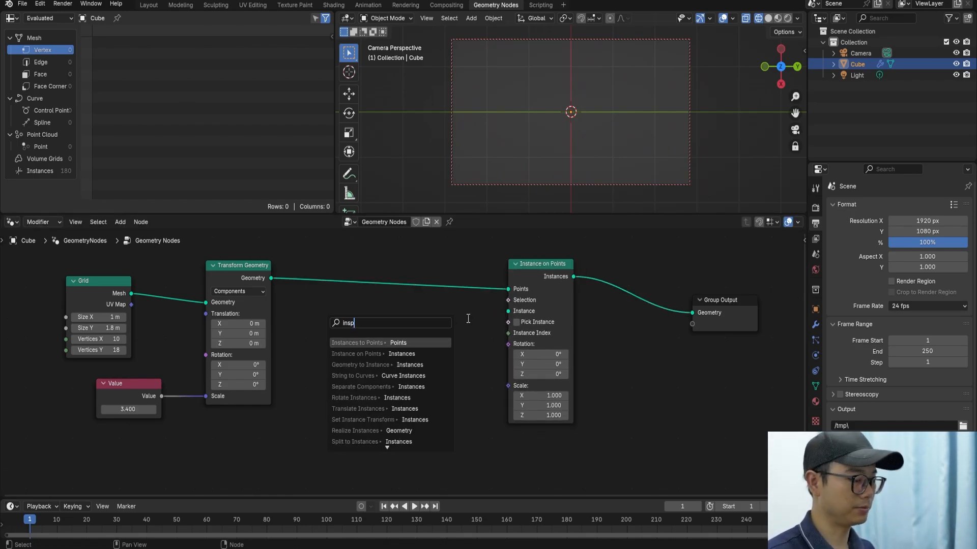
key(BackSpace)
key(BackSpace)
key(BackSpace)
key(BackSpace)
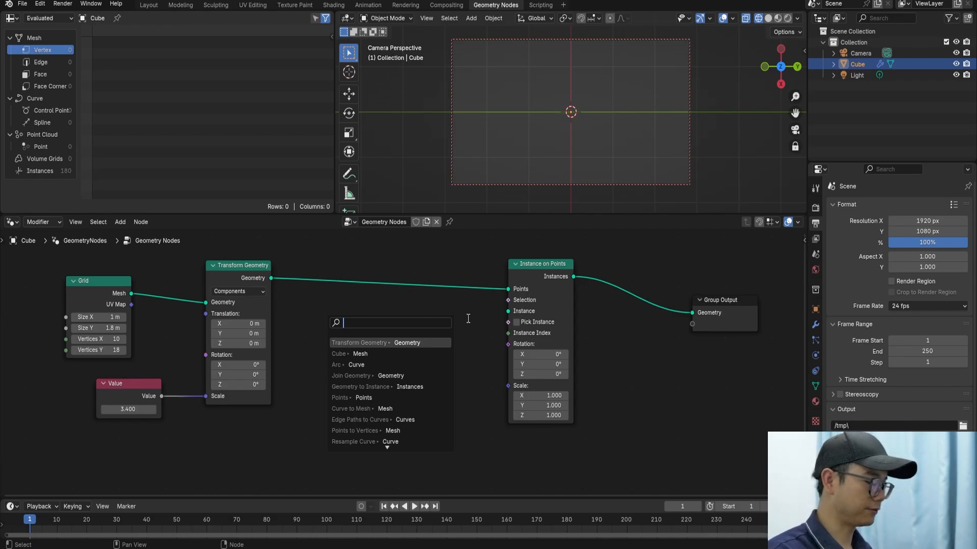
text(sp)
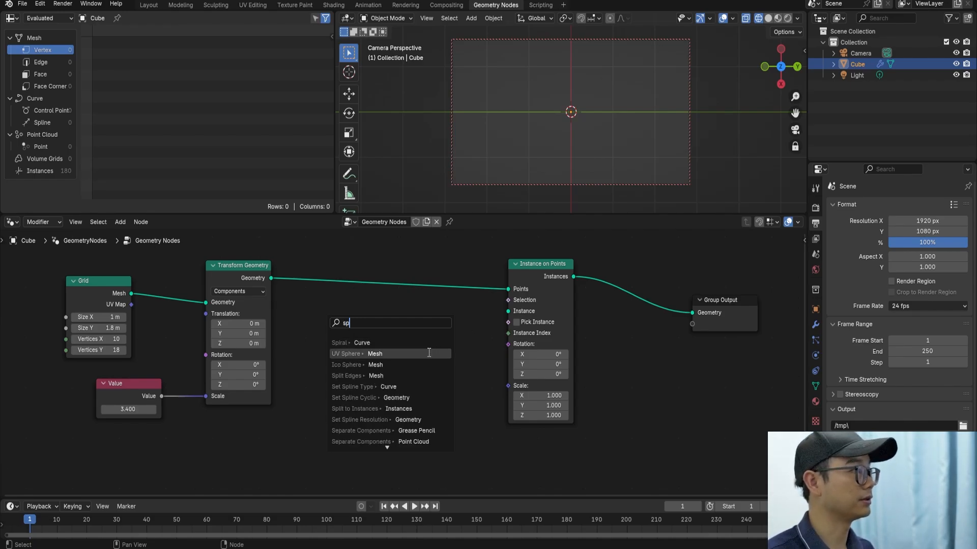
click(423, 364)
click(437, 375)
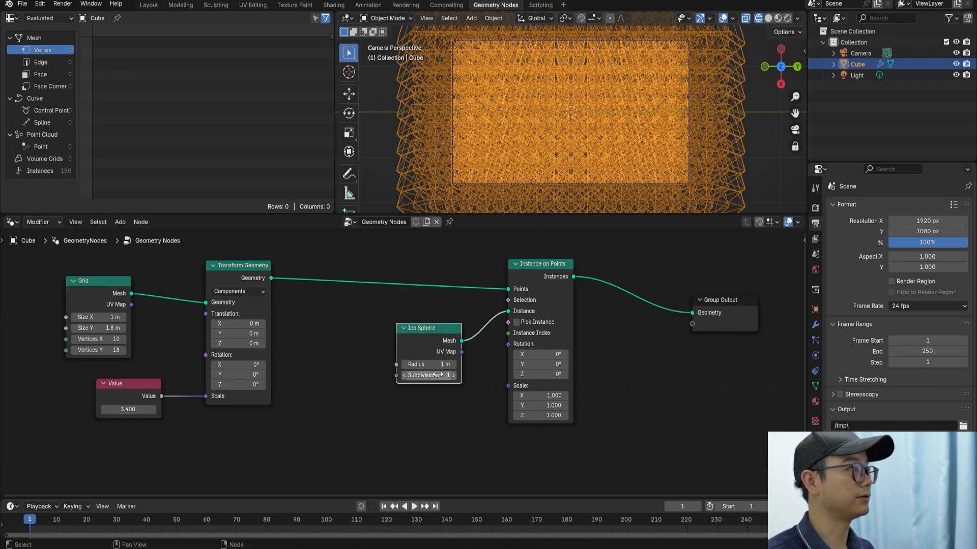
drag(427, 346, 421, 343)
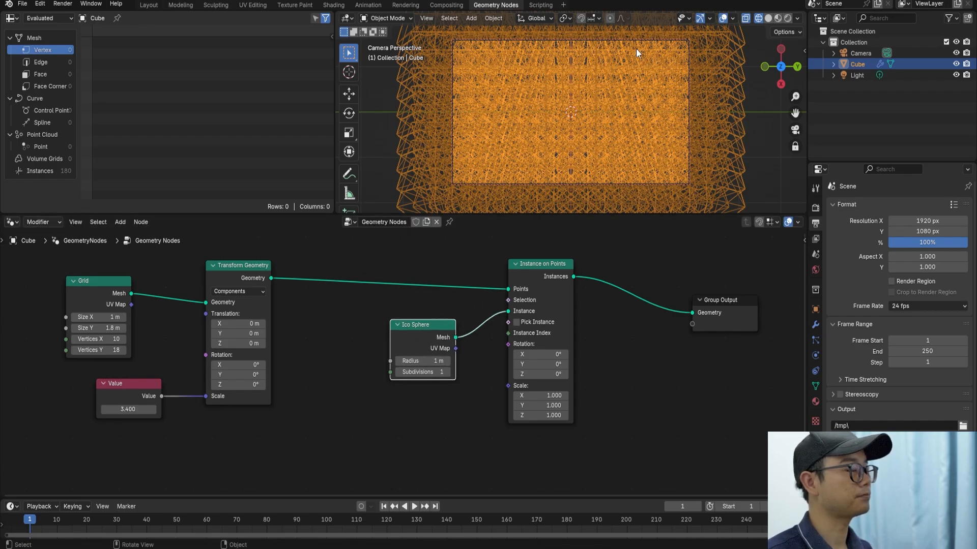
- Set the X, Y and Z Scale of Instance on Points to 0.05
drag(554, 396, 559, 396)
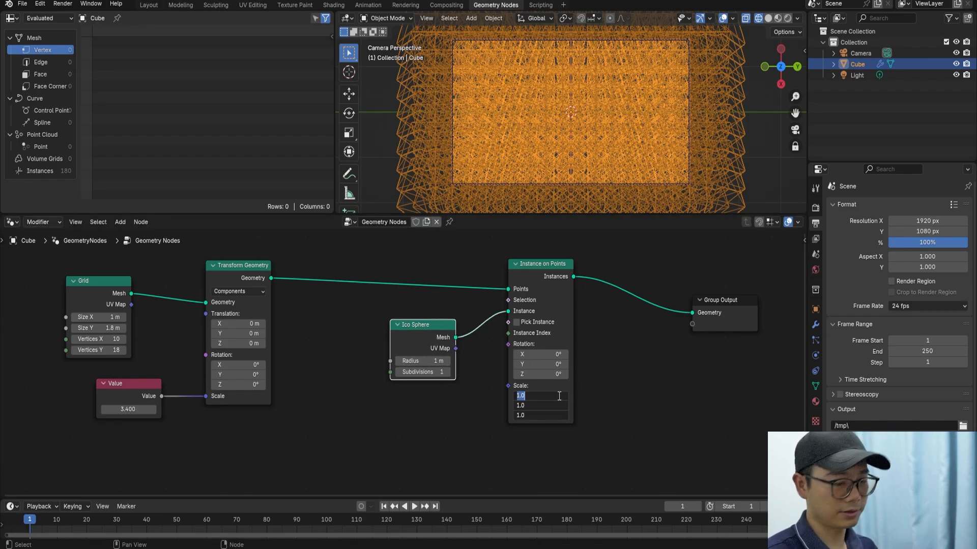
text(.)
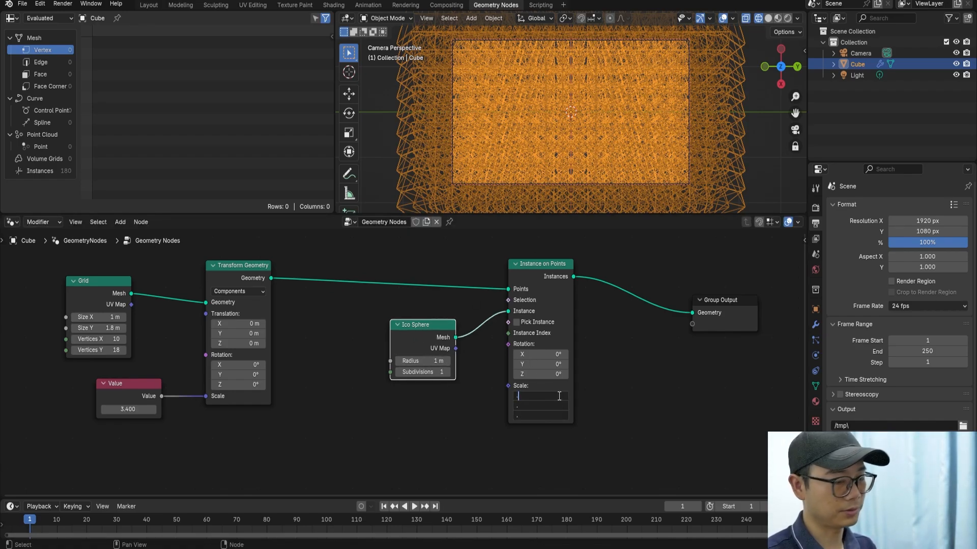
text(25)
key(Return)
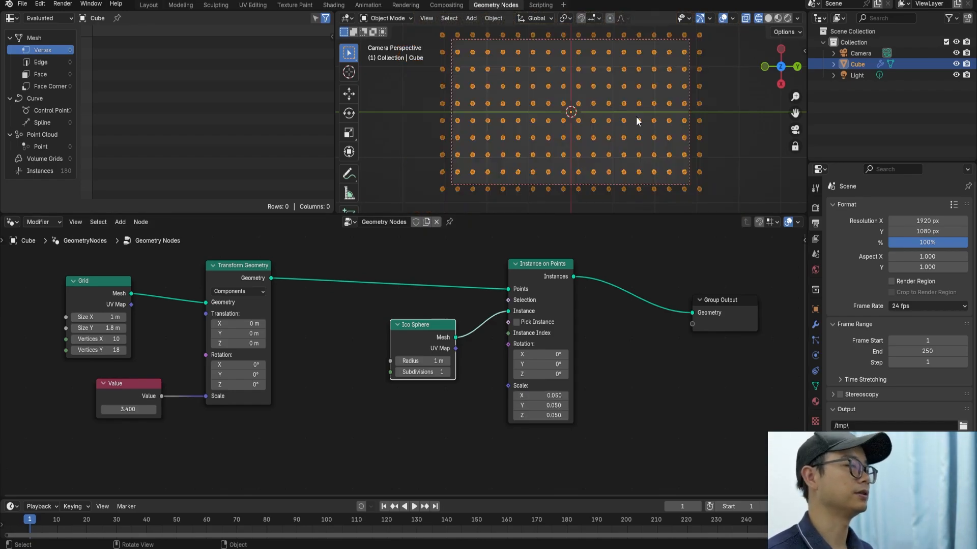
- Insert a Subdivide Mesh node between Transform Geometry and Instance on Points
key(shift+a)
text(sub)
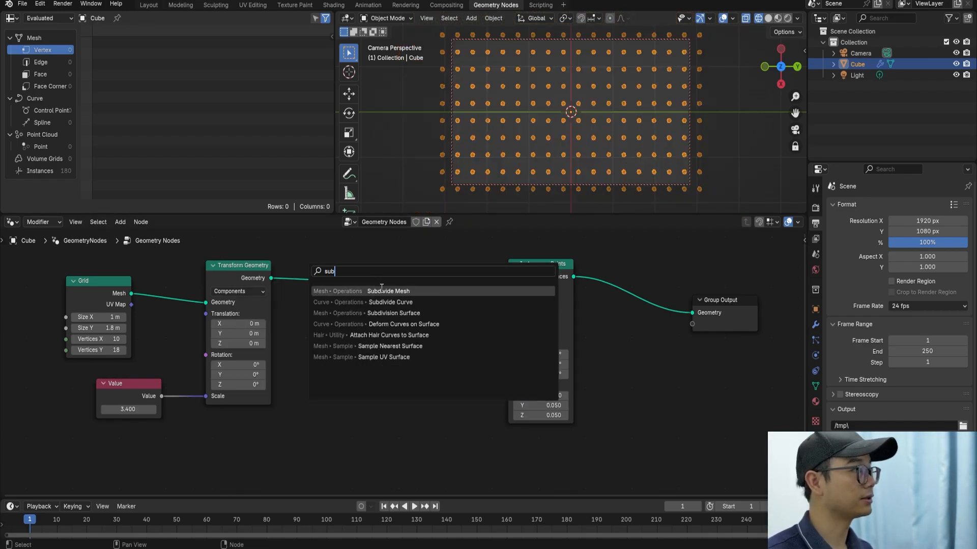
click(381, 288)
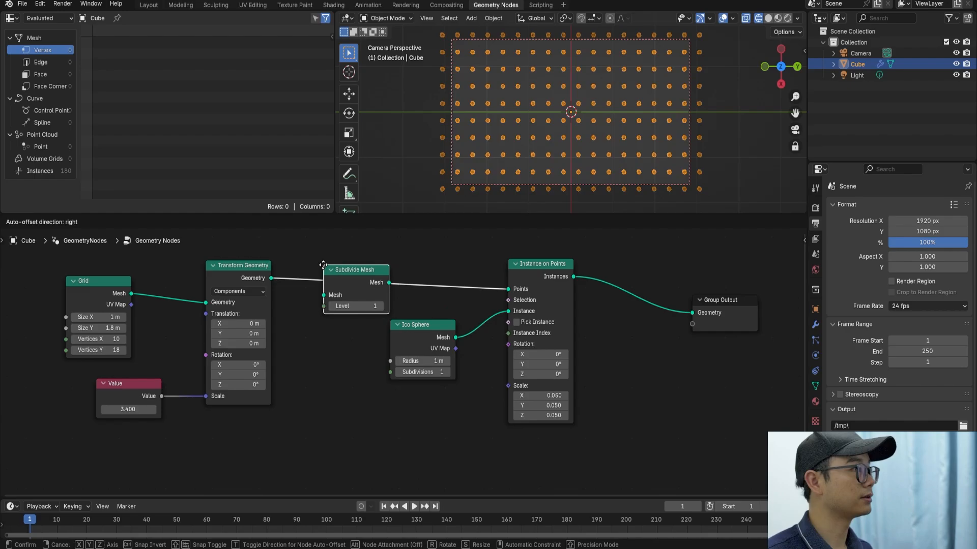
click(361, 287)
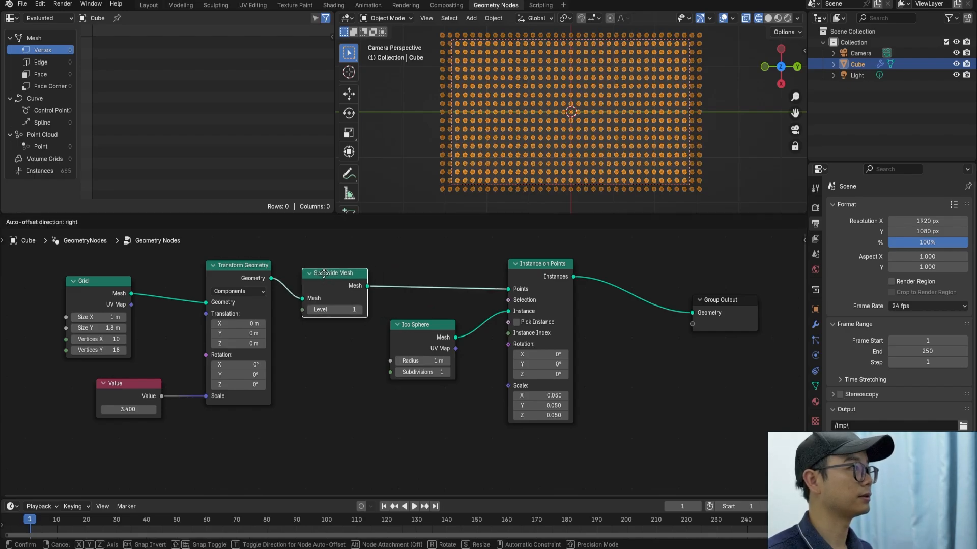
- Deselect the grid object, show the 3D viewport in solid shading and move the Ico Sphere node closer to Instance on Points
click(761, 128)
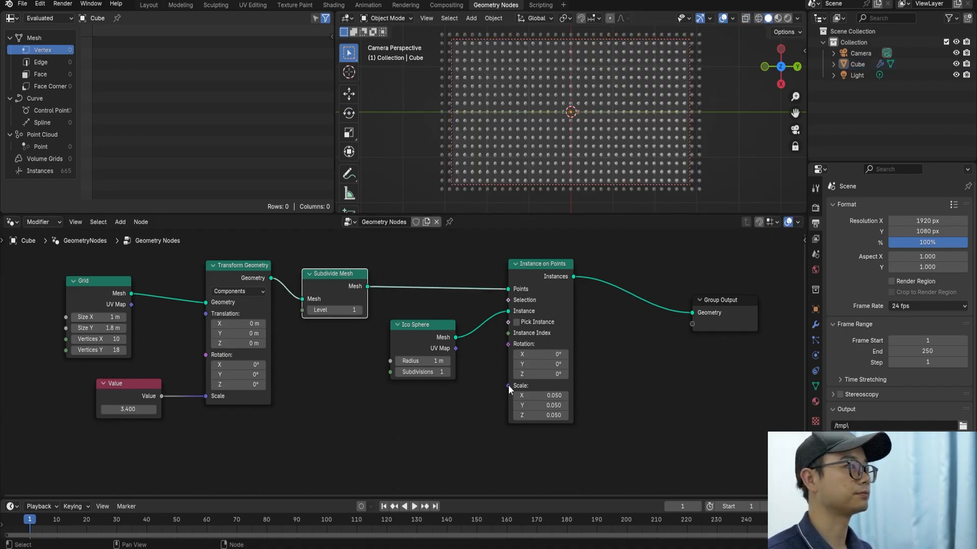
scroll(510, 389, down, 3)
mouse_move(414, 301)
mouse_down()
mouse_move(371, 321)
mouse_move(432, 307)
mouse_up()
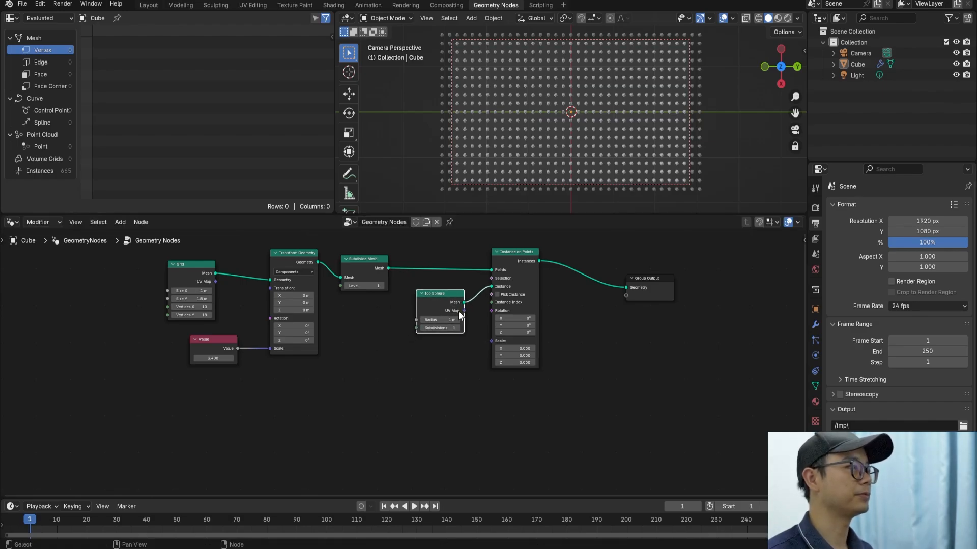
scroll(496, 331, up, 3)
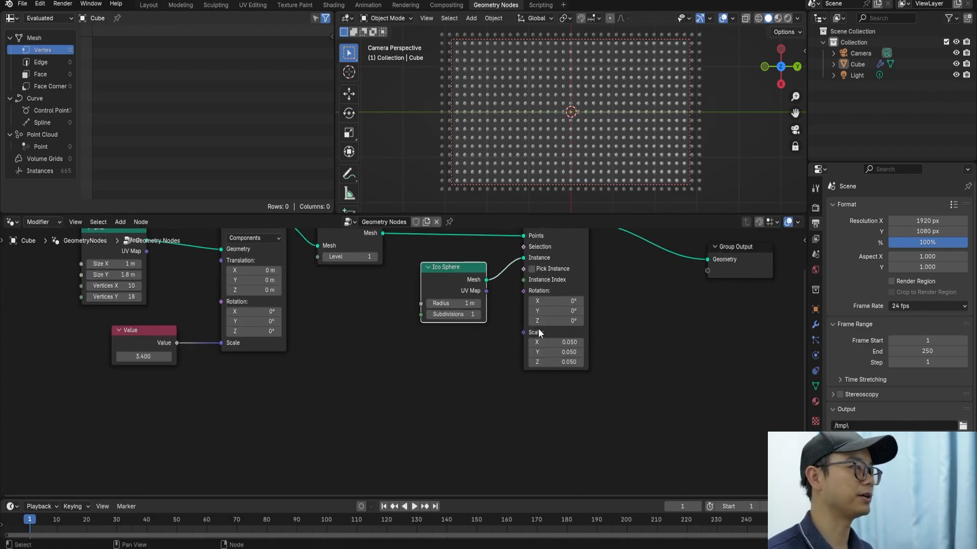
scroll(494, 376, down, 1)
middle_drag(359, 323, 359, 325)
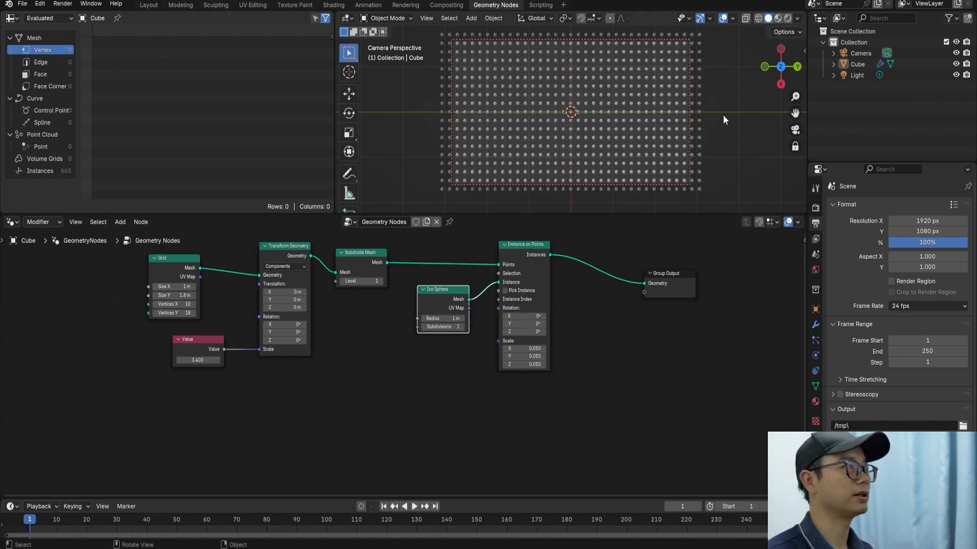
- Connect a Viewer node to the Instances output of Instance on Points and place it below Group Output
ctrl+shift+click(537, 257)
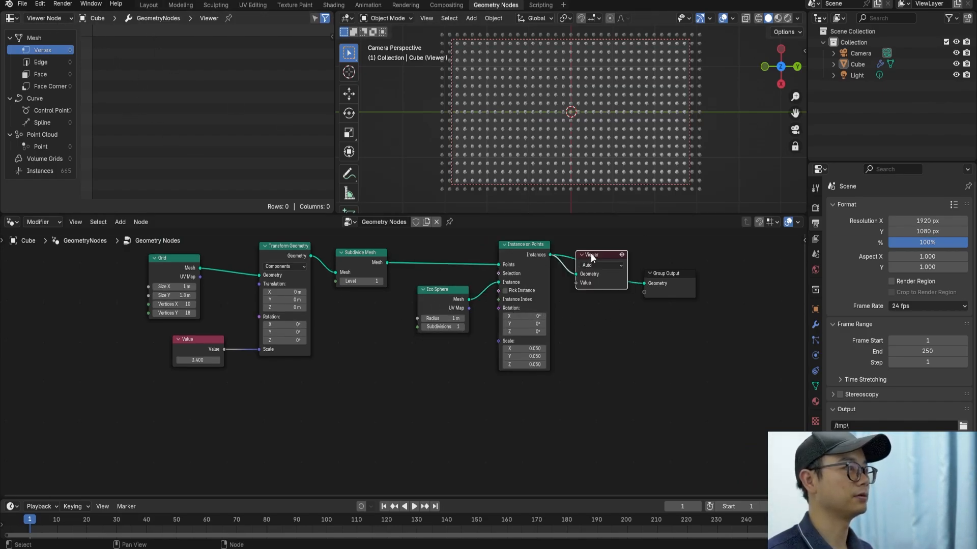
drag(590, 253, 647, 363)
click(647, 363)
- Add a Position node in the free space below Transform Geometry
middle_drag(264, 411, 268, 401)
key(shift+a)
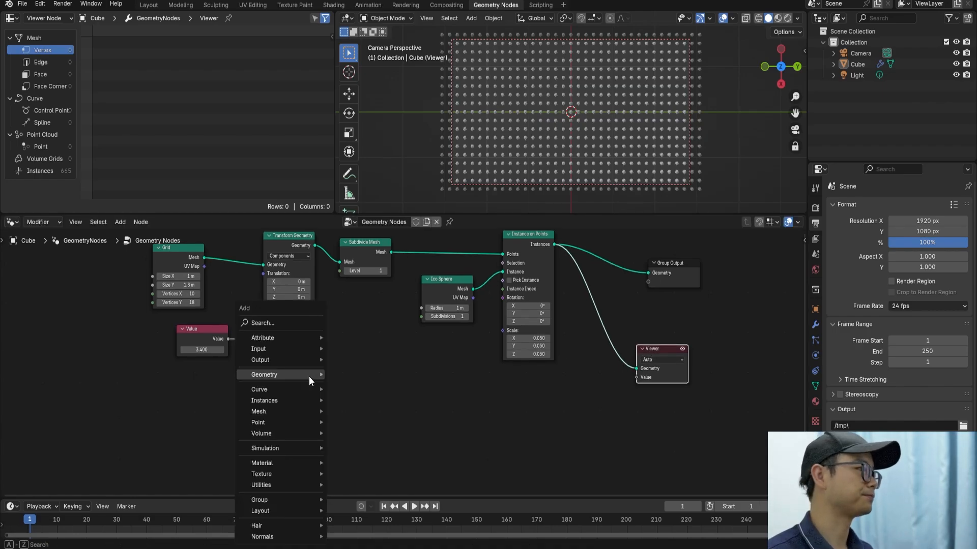
click(295, 326)
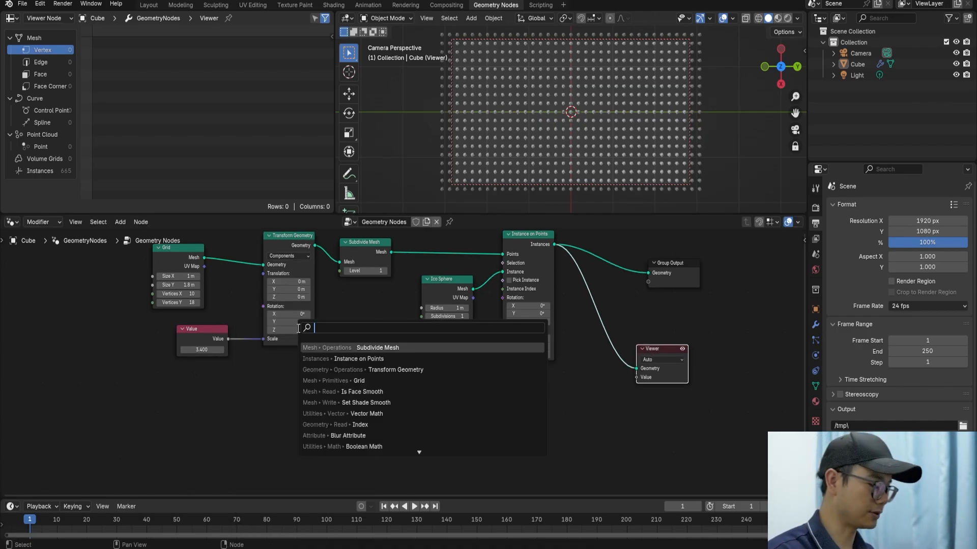
text(pos)
key(Return)
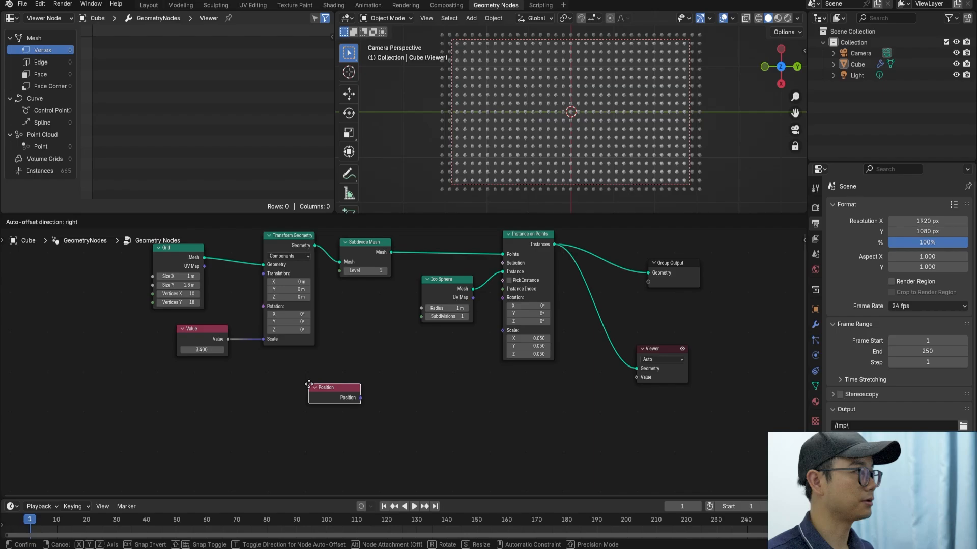
click(331, 394)
- Add a Noise Texture node directly below the Position node
key(shift+a)
click(310, 330)
text(noise)
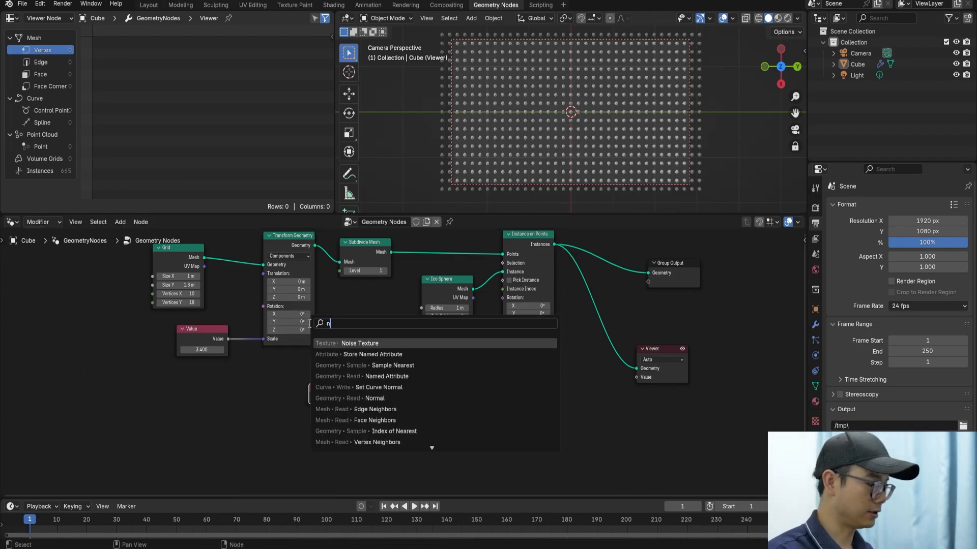
key(Return)
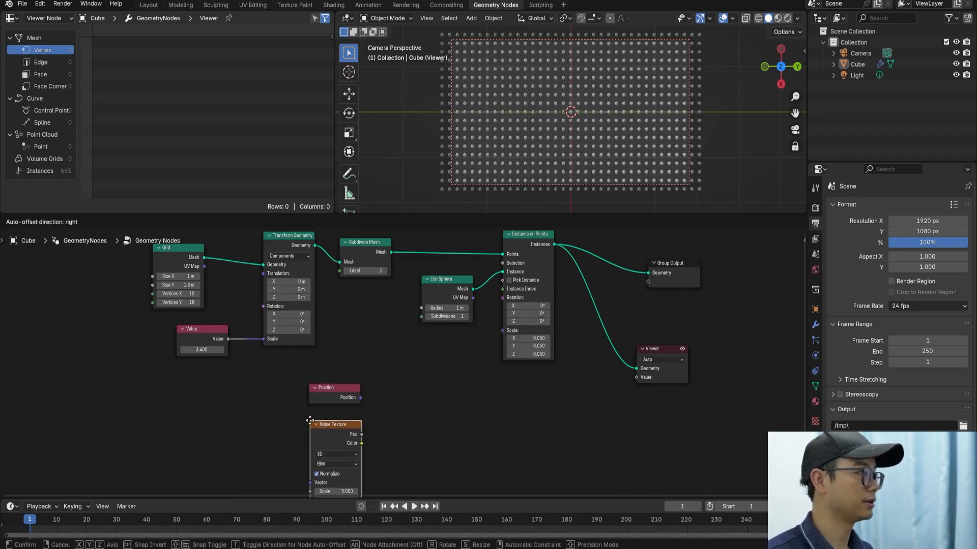
click(309, 418)
- Set the Noise Texture to 4D and drive its W value with the expression #frame/100
middle_drag(345, 402, 333, 317)
scroll(334, 331, up, 1)
click(326, 371)
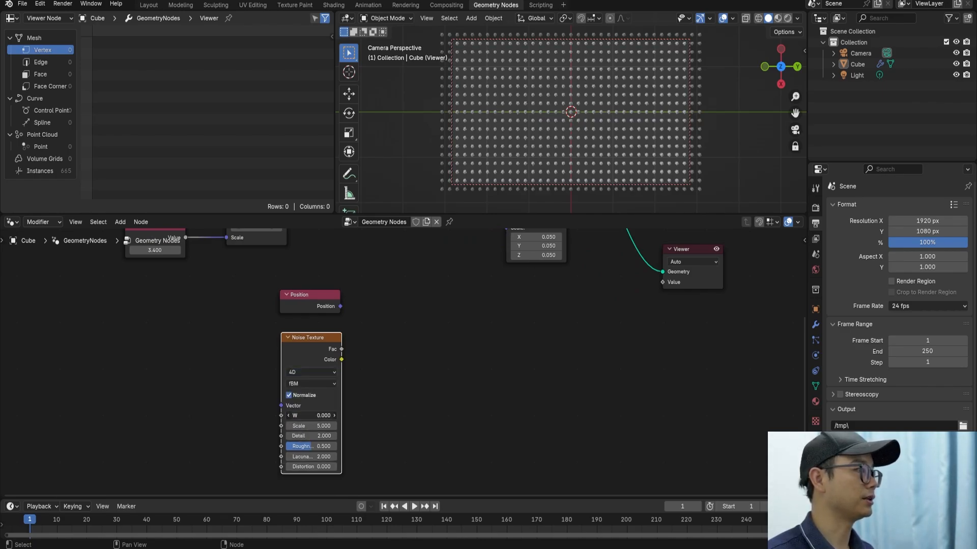
click(315, 416)
text(#frame/)
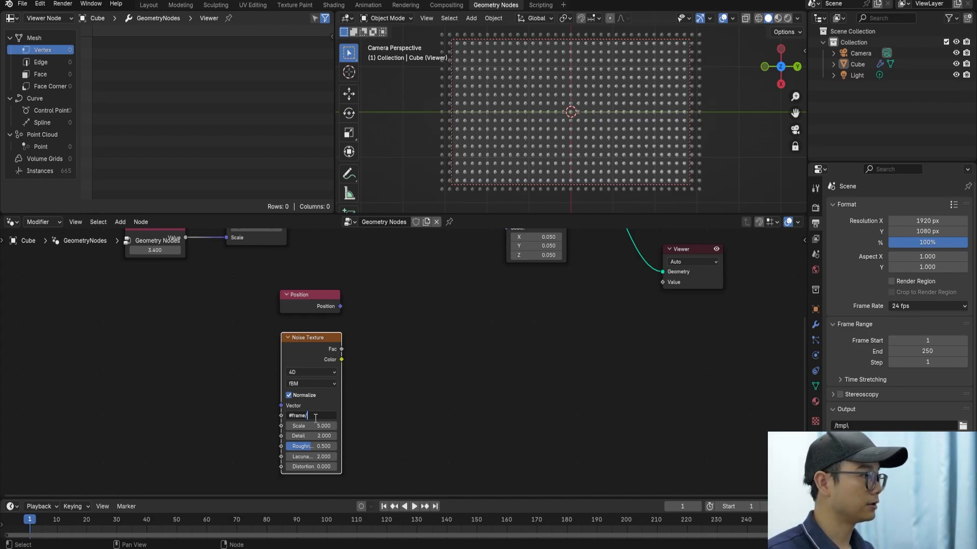
text(100)
key(Return)
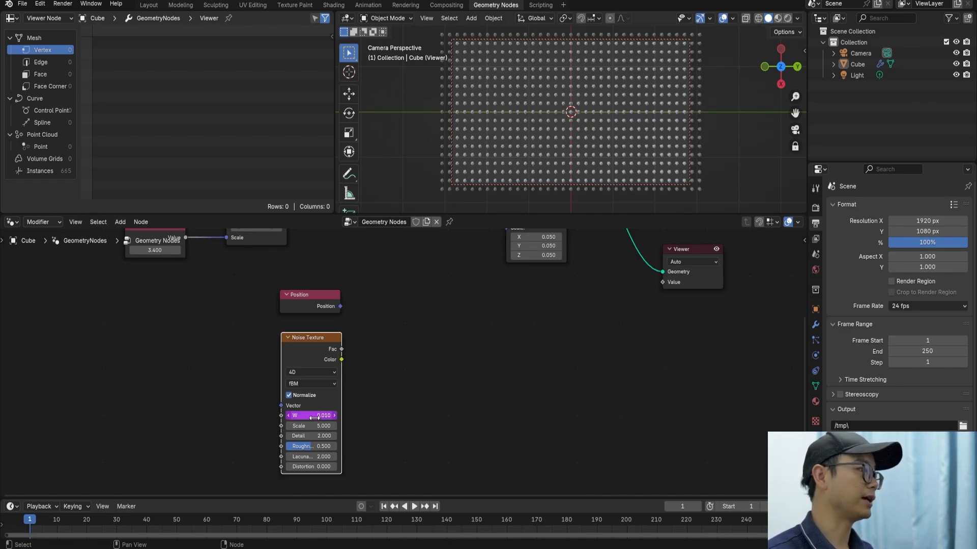
- Connect the Position output to the Viewer's Value input and show the Instances data in the spreadsheet
scroll(400, 428, down, 3)
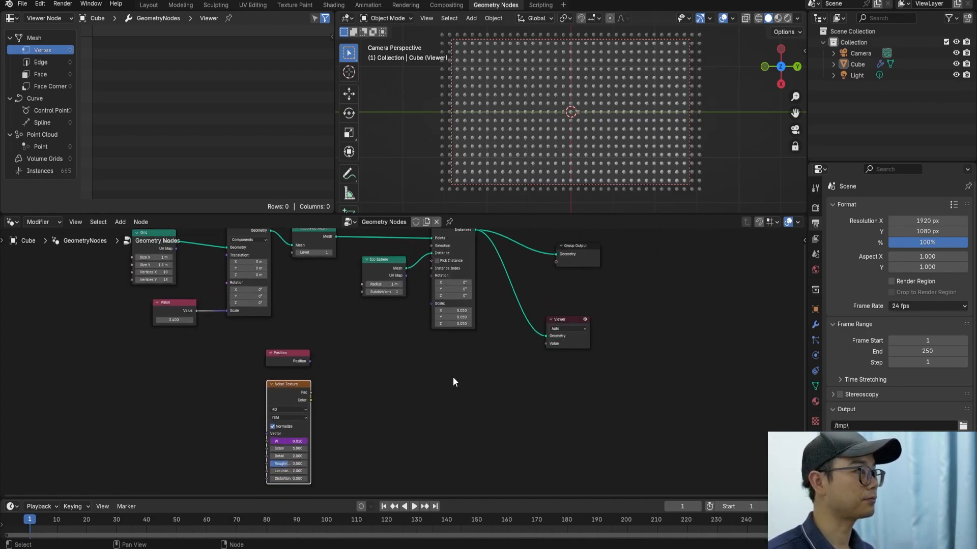
scroll(501, 326, up, 1)
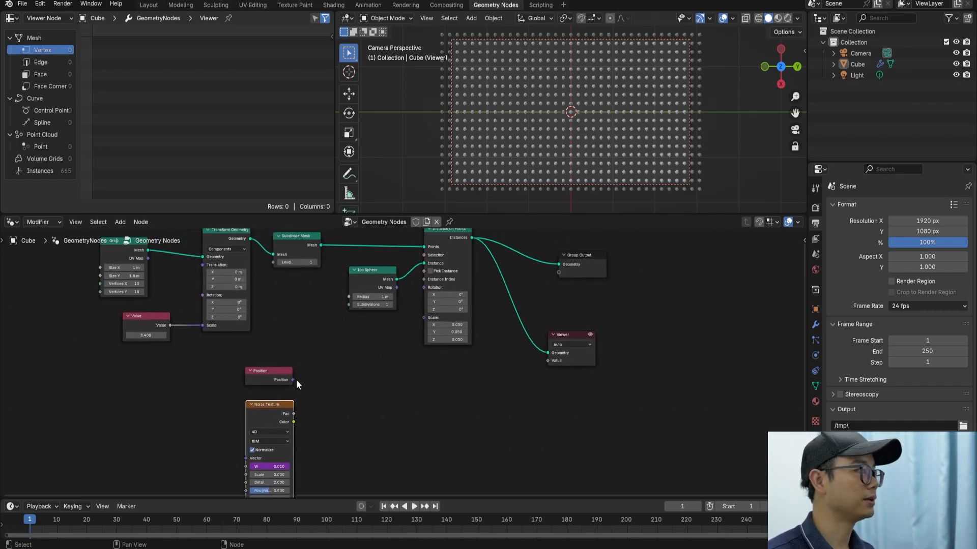
drag(294, 380, 547, 361)
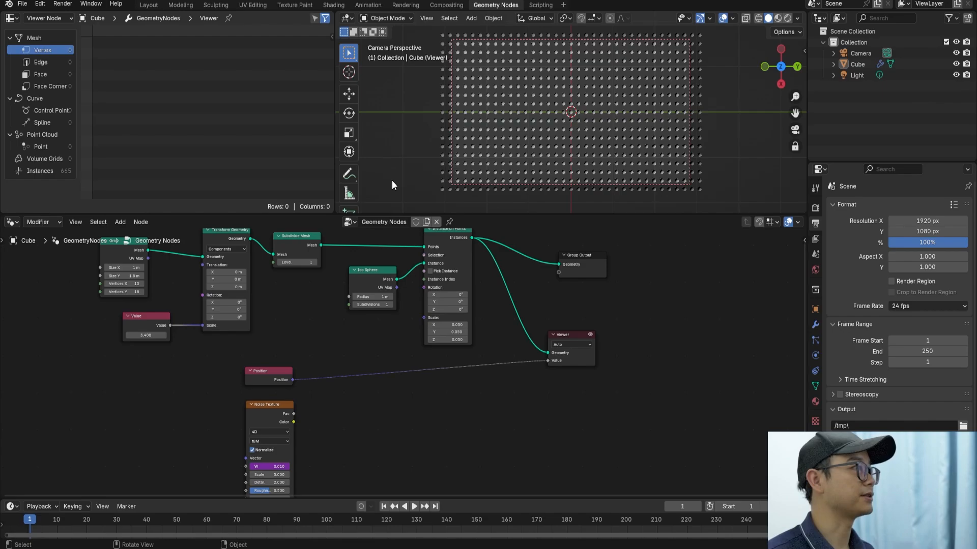
click(41, 171)
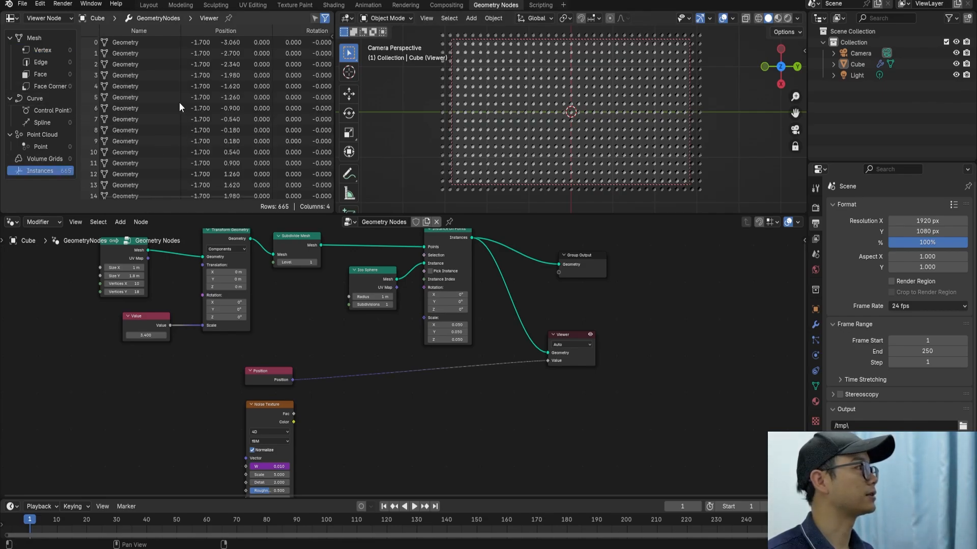
- Set the Viewer node's domain to Instance
click(579, 344)
scroll(644, 356, up, 3)
scroll(655, 360, up, 1)
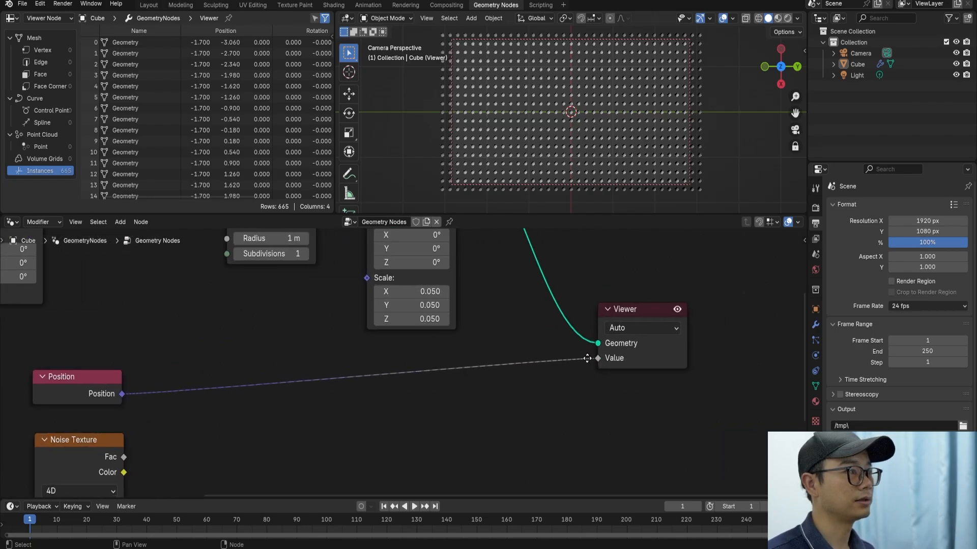
click(658, 328)
click(631, 328)
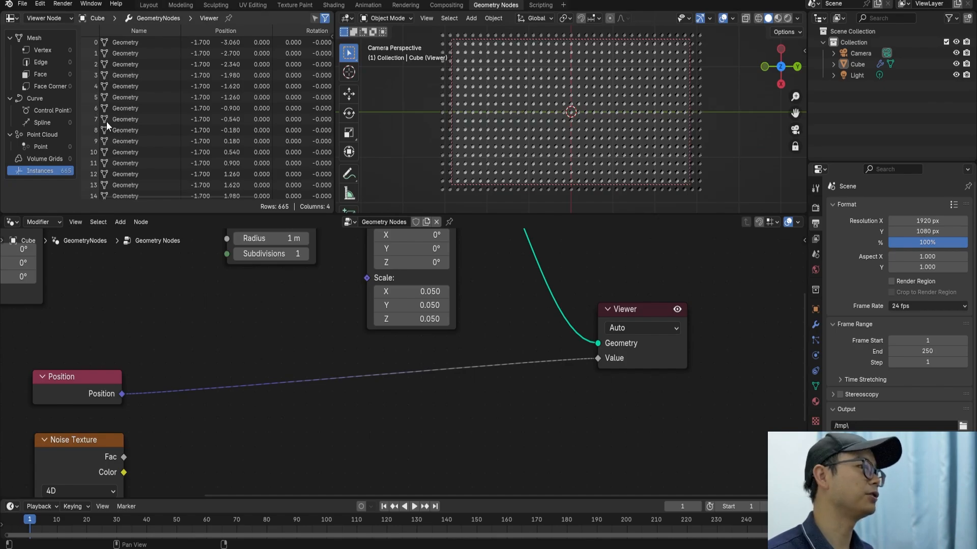
click(624, 328)
click(624, 328)
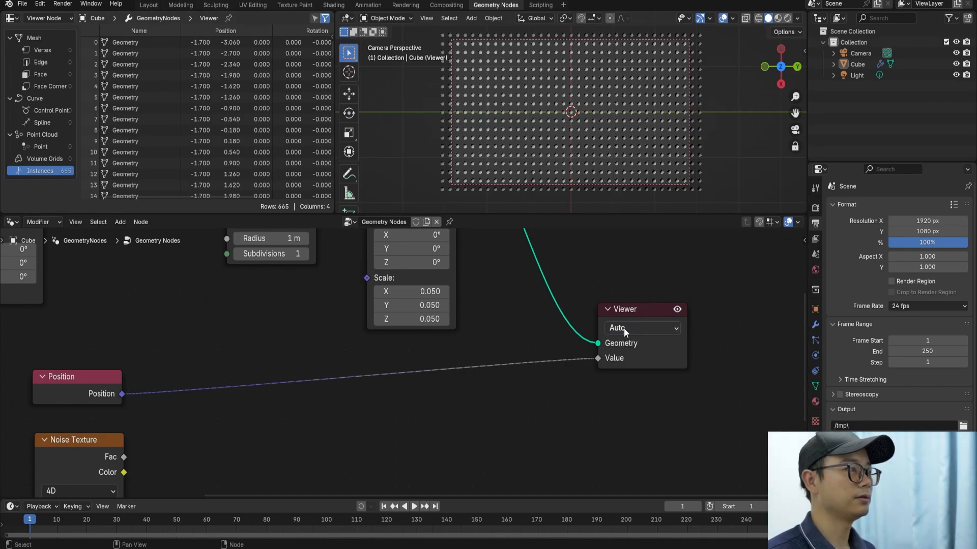
click(624, 328)
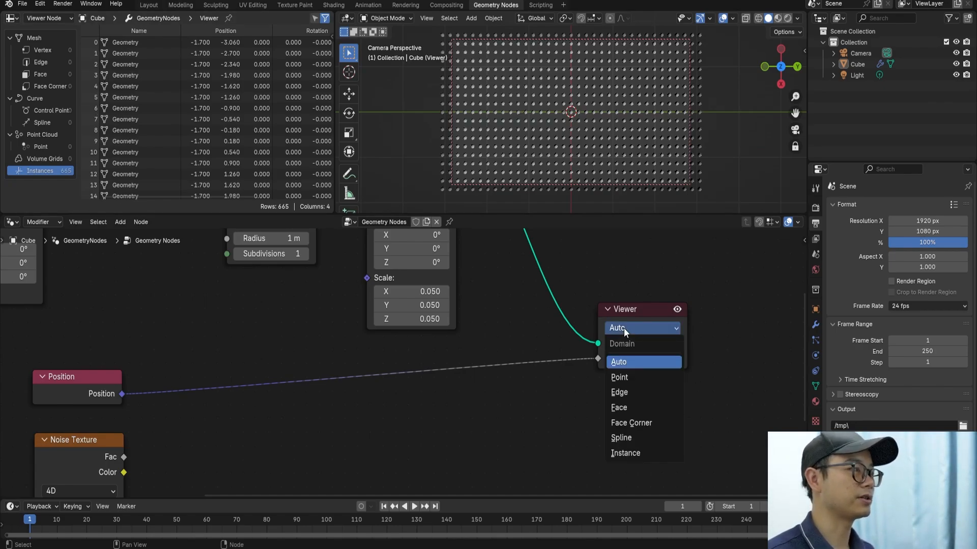
click(628, 451)
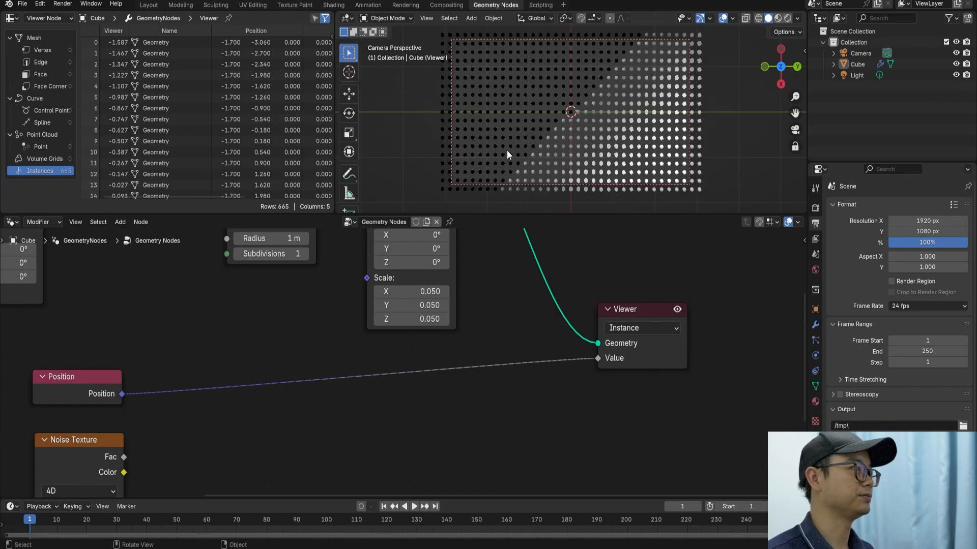
- Turn on Attribute Text in the viewport overlays, deselect the grid object and inspect the value labels around its centre
scroll(489, 335, down, 3)
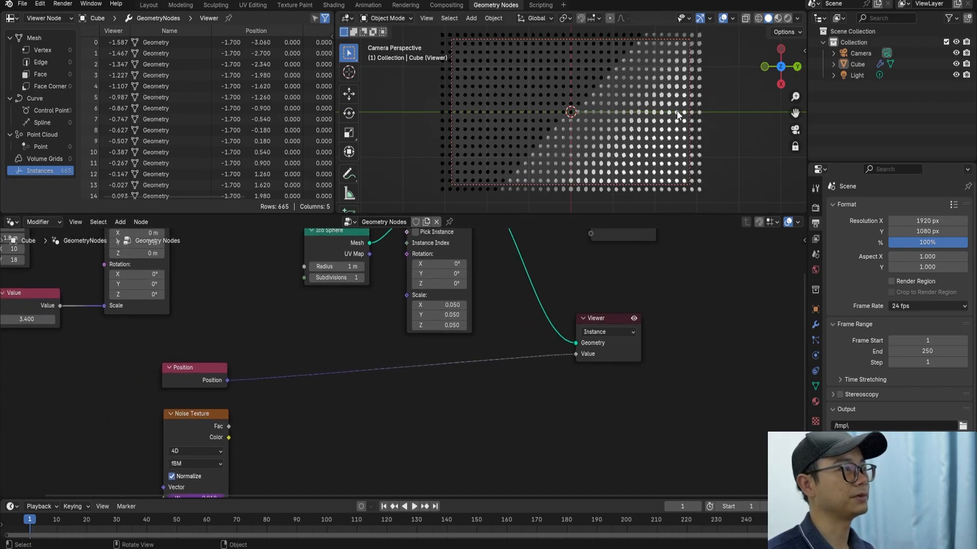
scroll(536, 239, down, 1)
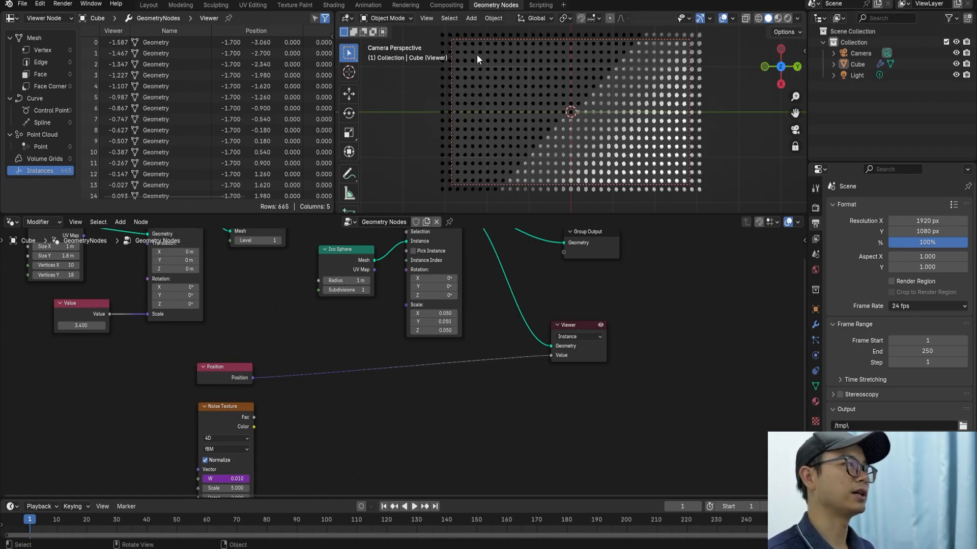
middle_drag(500, 346, 497, 339)
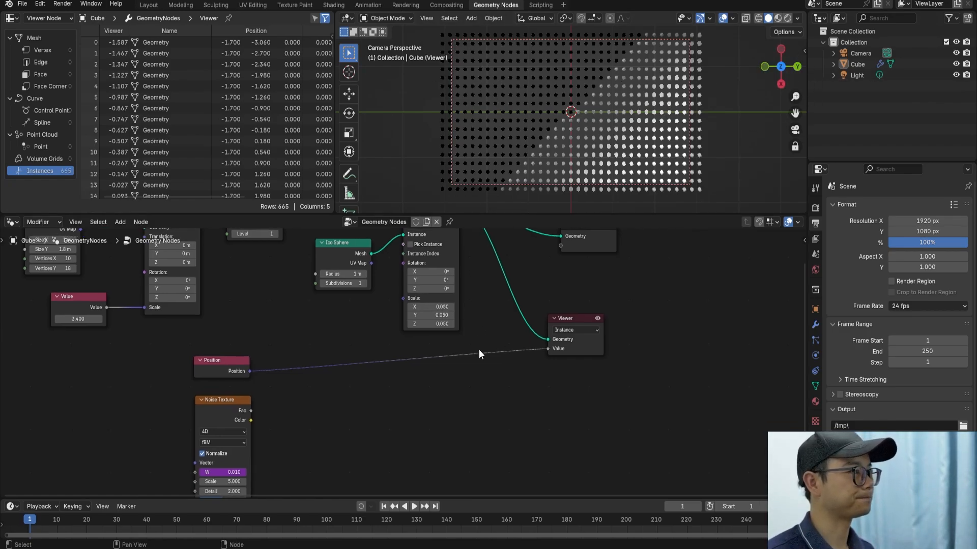
middle_drag(302, 395, 302, 393)
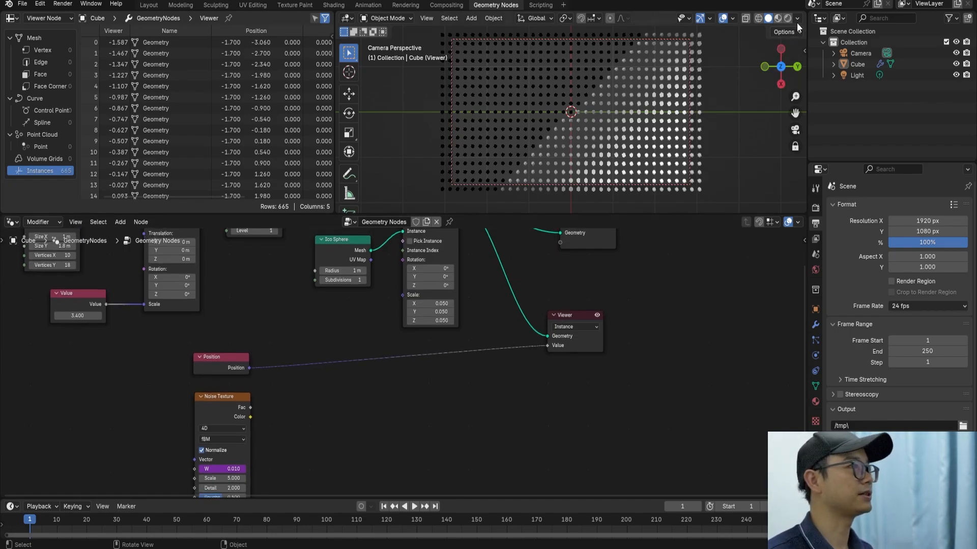
click(733, 19)
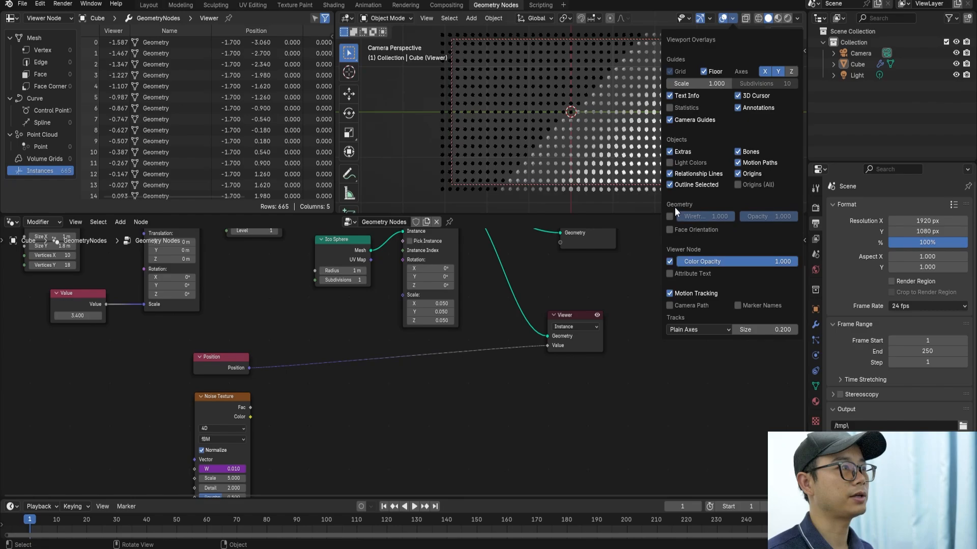
click(735, 17)
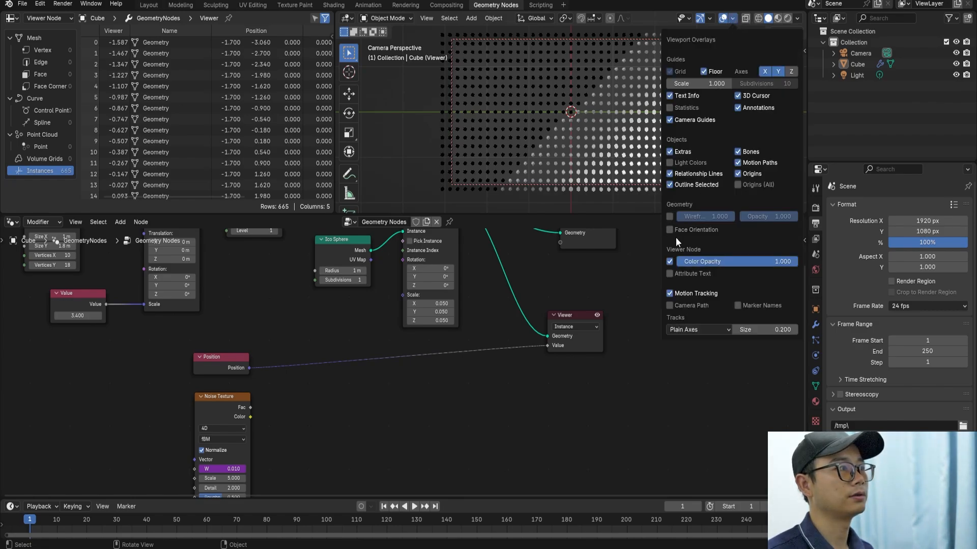
click(713, 20)
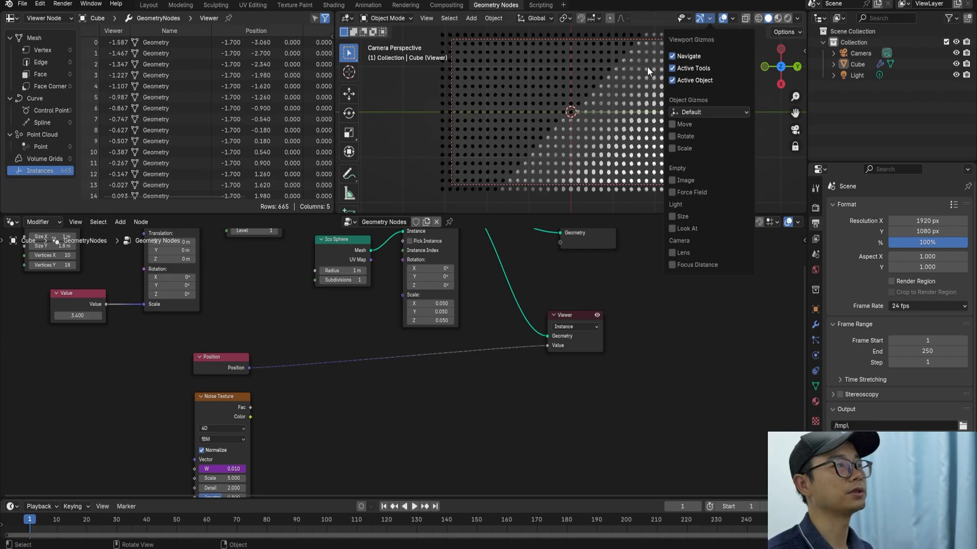
click(598, 103)
click(732, 18)
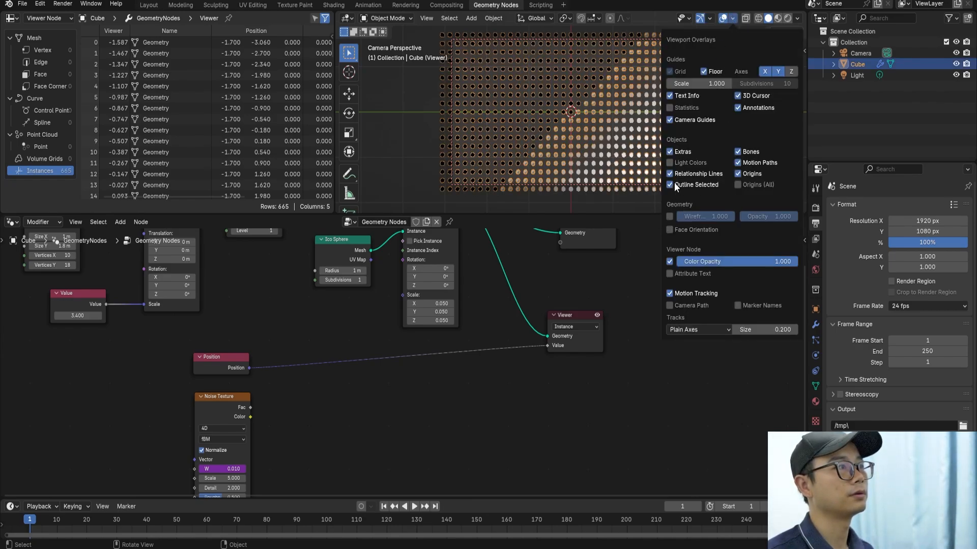
click(669, 275)
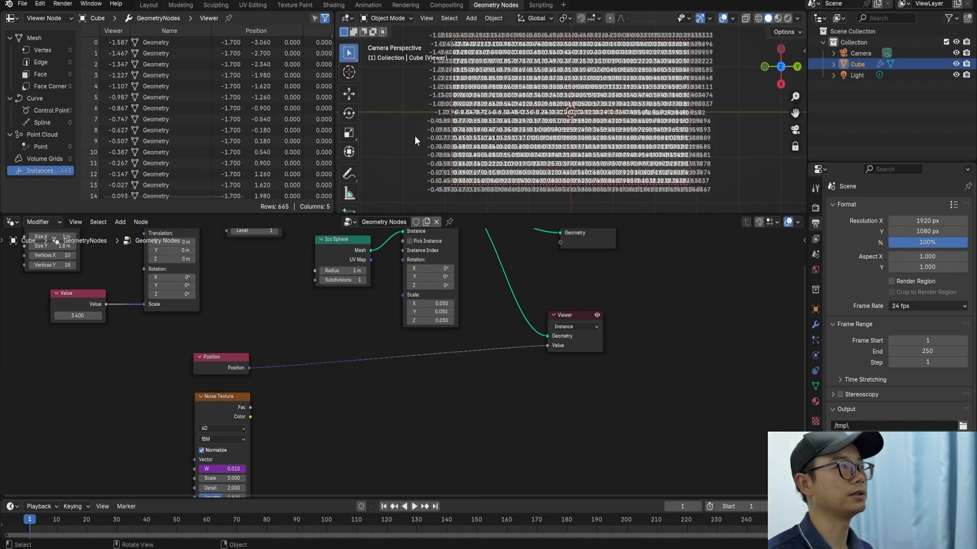
click(488, 141)
scroll(574, 123, up, 10)
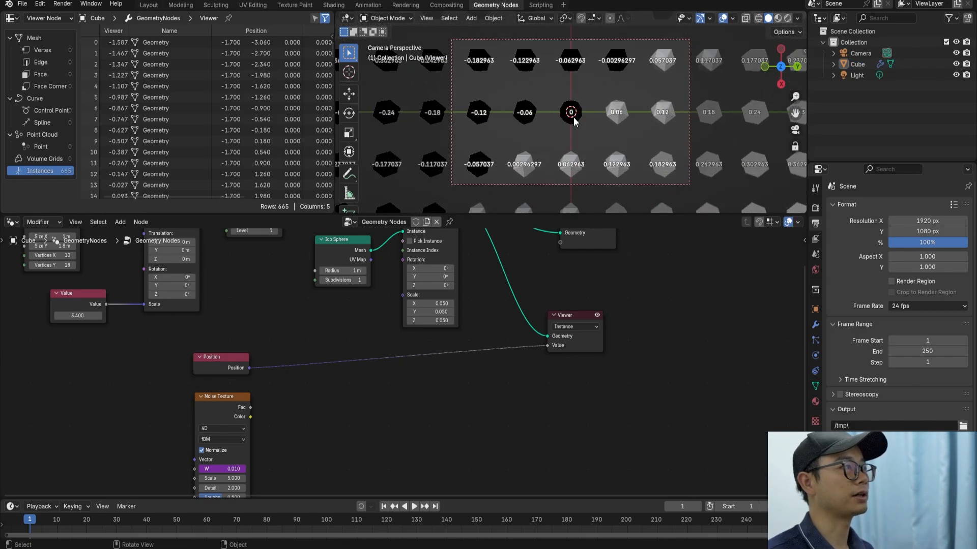
scroll(574, 122, down, 10)
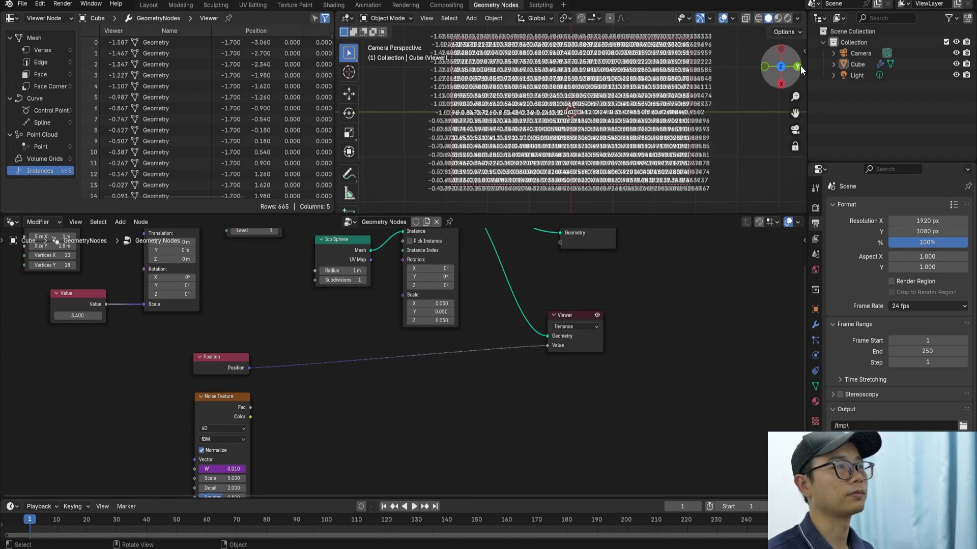
- Disable the Camera to View lock in the 3D viewport's view settings
key(n)
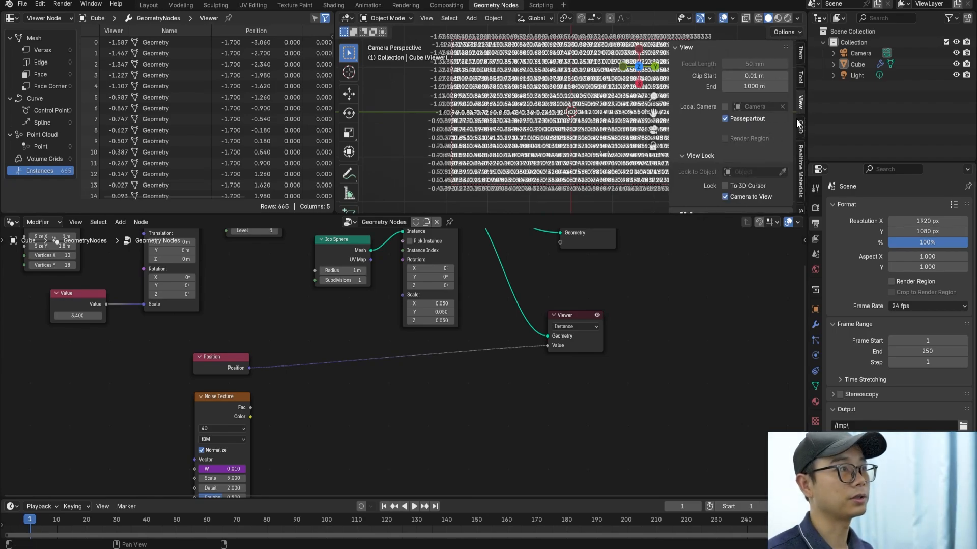
scroll(731, 129, down, 3)
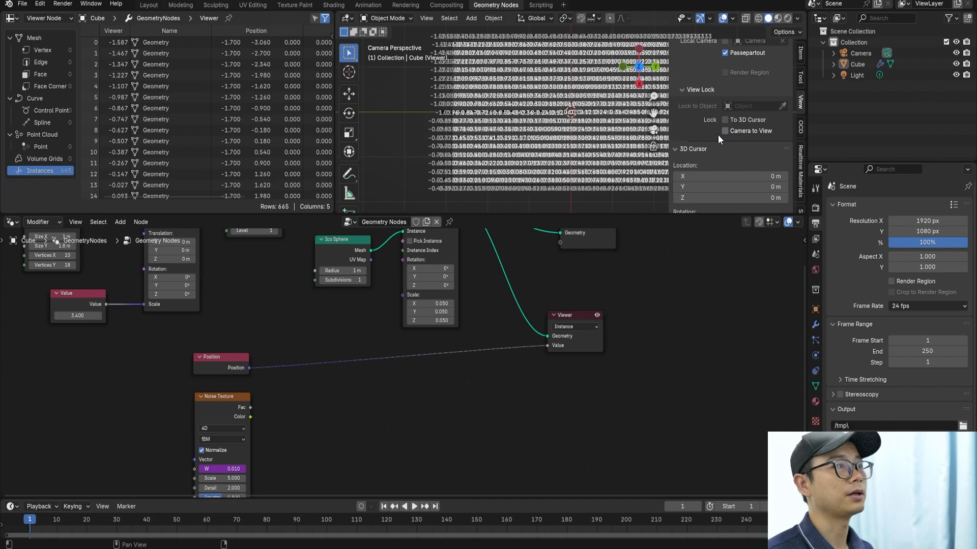
key(n)
- Leave the camera view and examine the instance value labels at the grid corner with positive X and positive Y
middle_drag(706, 145, 526, 73)
scroll(695, 126, up, 4)
scroll(509, 68, up, 2)
scroll(507, 68, down, 4)
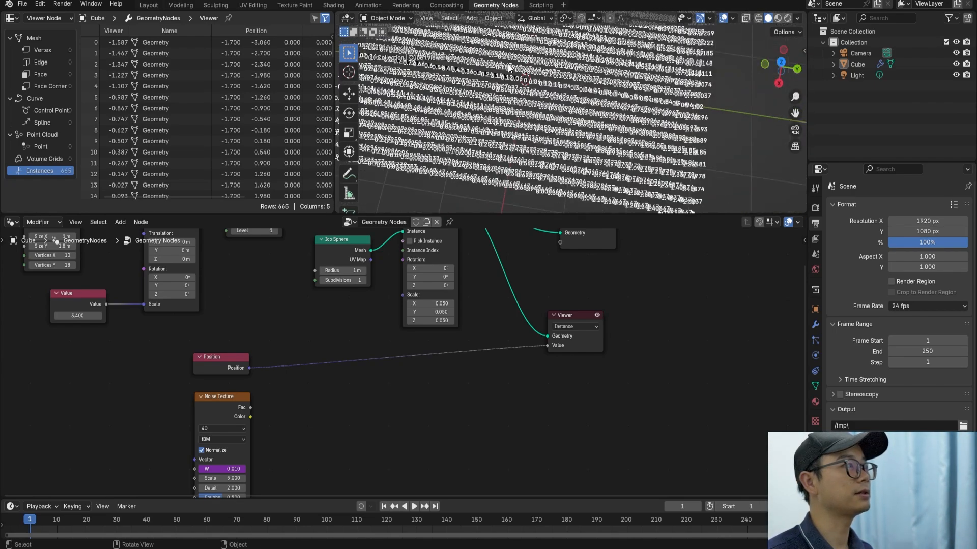
shift+middle_drag(618, 110, 565, 67)
scroll(566, 67, up, 3)
shift+middle_drag(654, 163, 620, 123)
scroll(621, 122, up, 2)
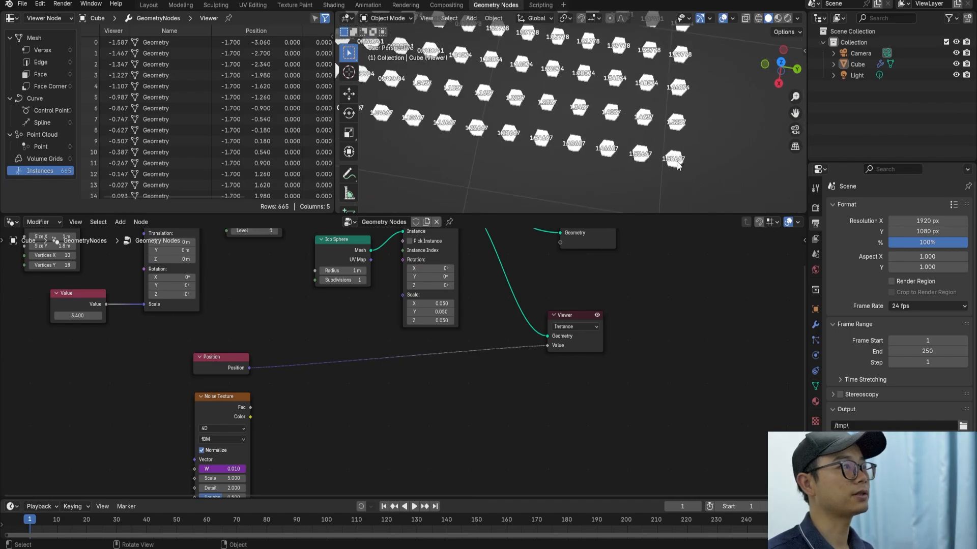
scroll(677, 161, up, 1)
shift+middle_drag(707, 177, 695, 165)
scroll(696, 165, up, 1)
scroll(698, 167, down, 5)
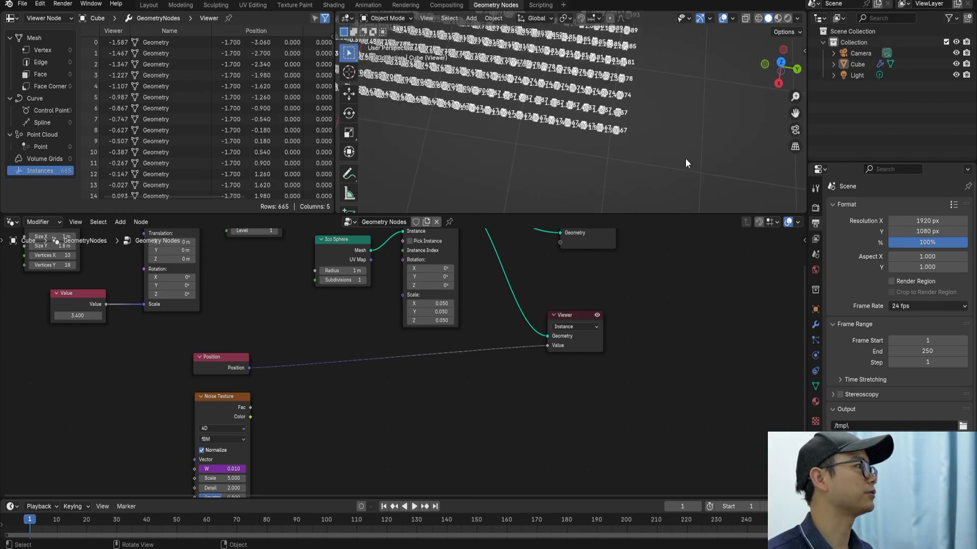
- Examine the value labels at the two negative-Y corners of the grid and return to a top-down overview
shift+middle_drag(555, 147, 737, 176)
shift+middle_drag(585, 104, 772, 152)
scroll(451, 112, up, 4)
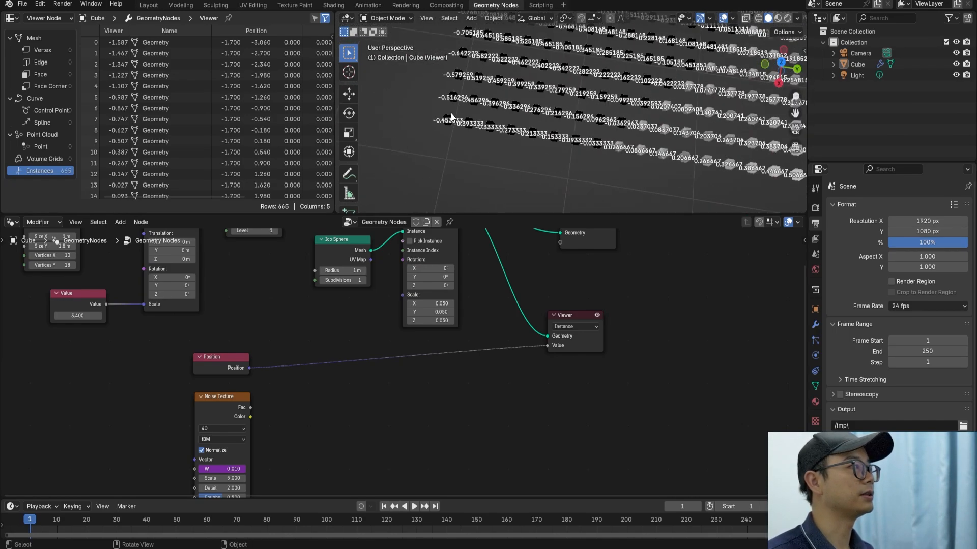
shift+middle_drag(451, 112, 615, 197)
scroll(549, 137, down, 6)
scroll(548, 137, down, 2)
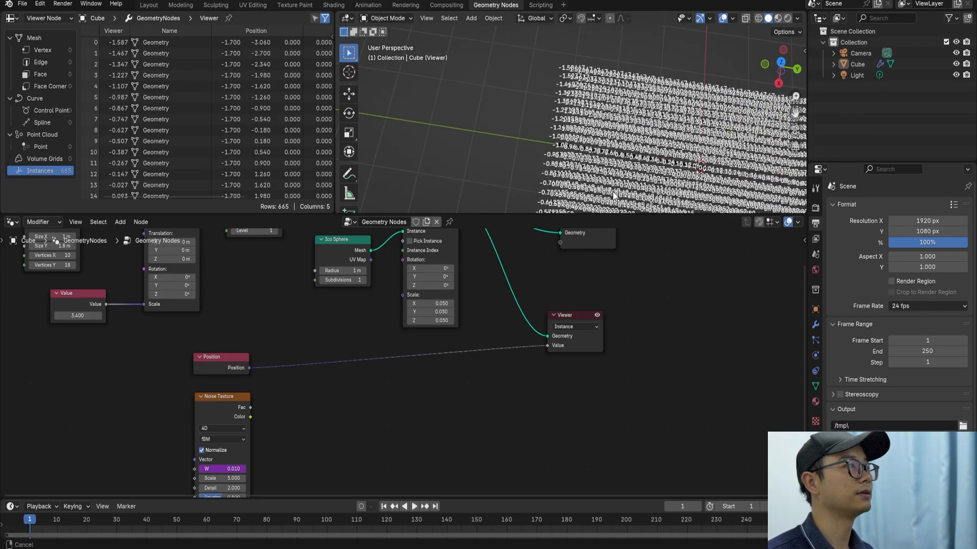
scroll(569, 77, up, 4)
shift+middle_drag(569, 78, 536, 124)
scroll(555, 100, up, 2)
scroll(554, 99, up, 2)
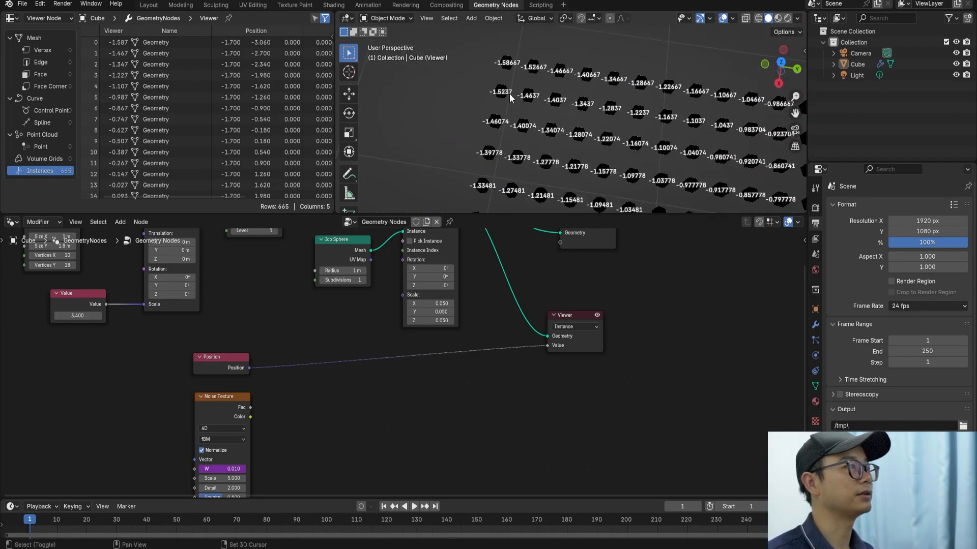
scroll(520, 96, down, 5)
shift+middle_drag(617, 134, 529, 63)
scroll(564, 123, down, 2)
mouse_move(563, 124)
middle_down()
mouse_move(609, 156)
mouse_move(599, 136)
mouse_move(578, 127)
middle_up()
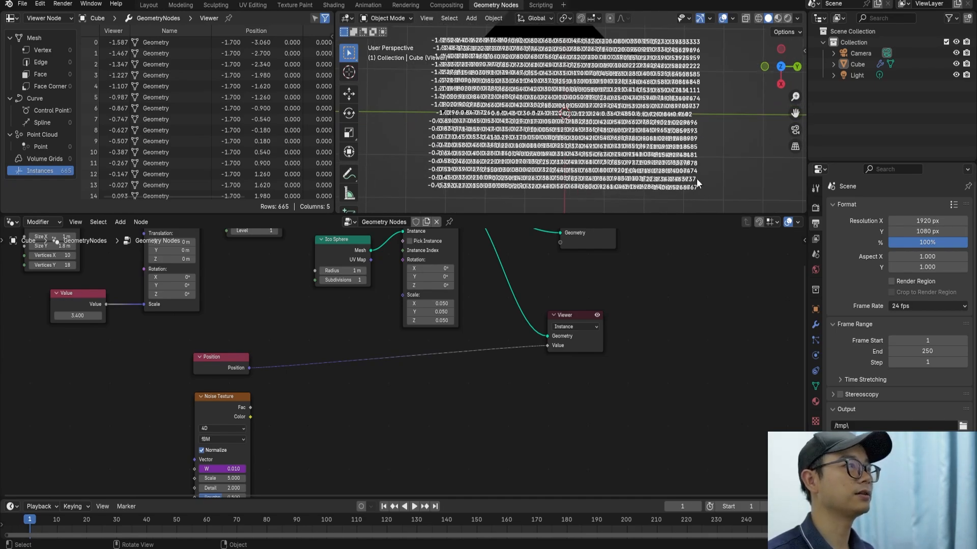
middle_drag(331, 387, 337, 365)
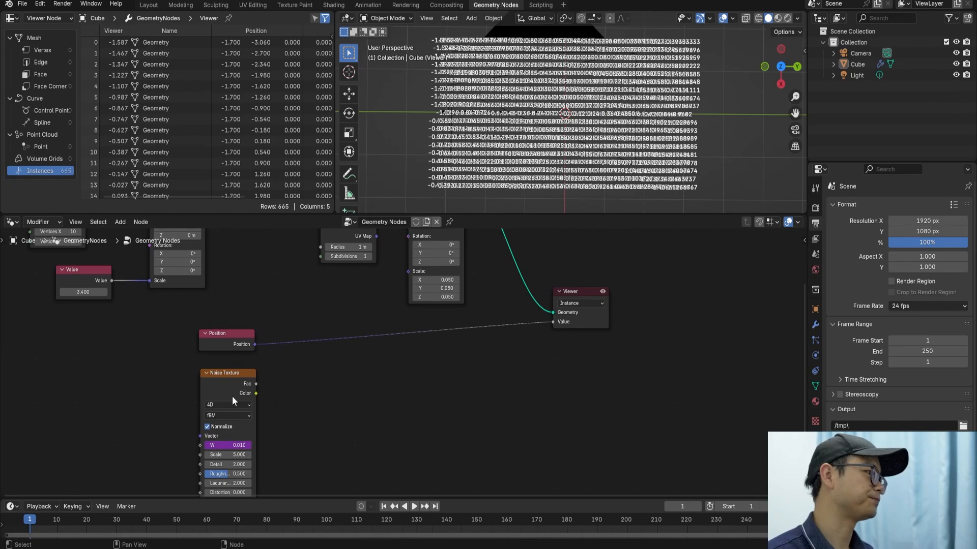
- Link the Noise Texture's Color output to the Viewer's Value input and view the noise values on the grid
drag(235, 402, 232, 402)
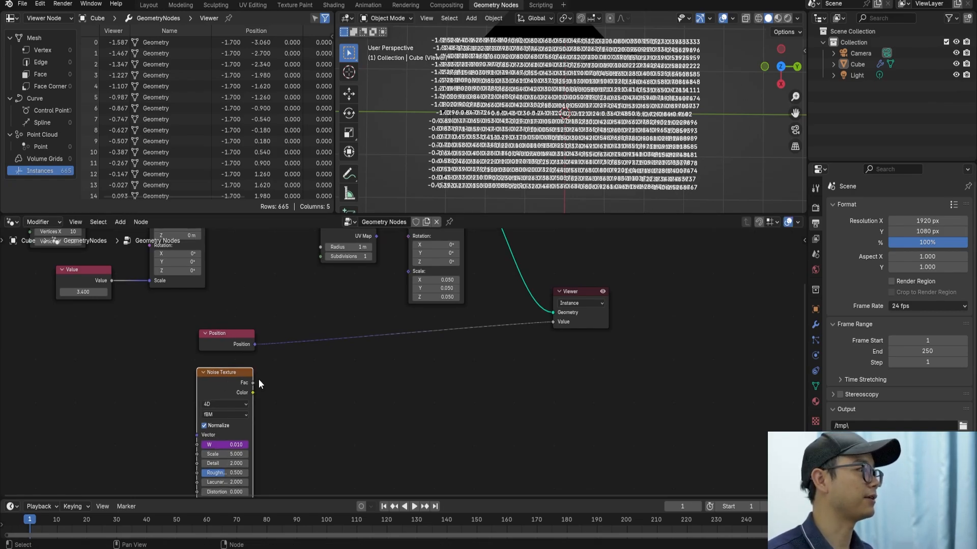
scroll(237, 337, up, 1)
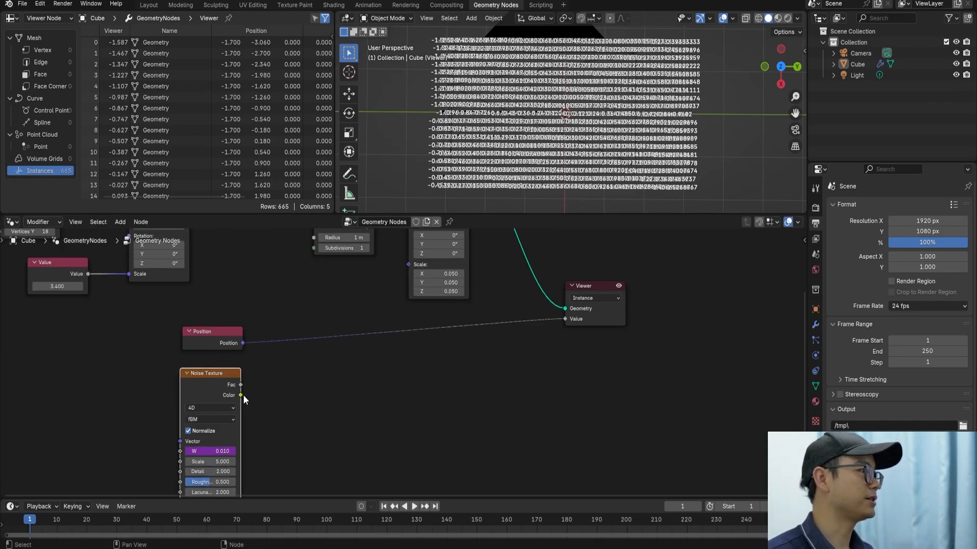
drag(241, 395, 566, 325)
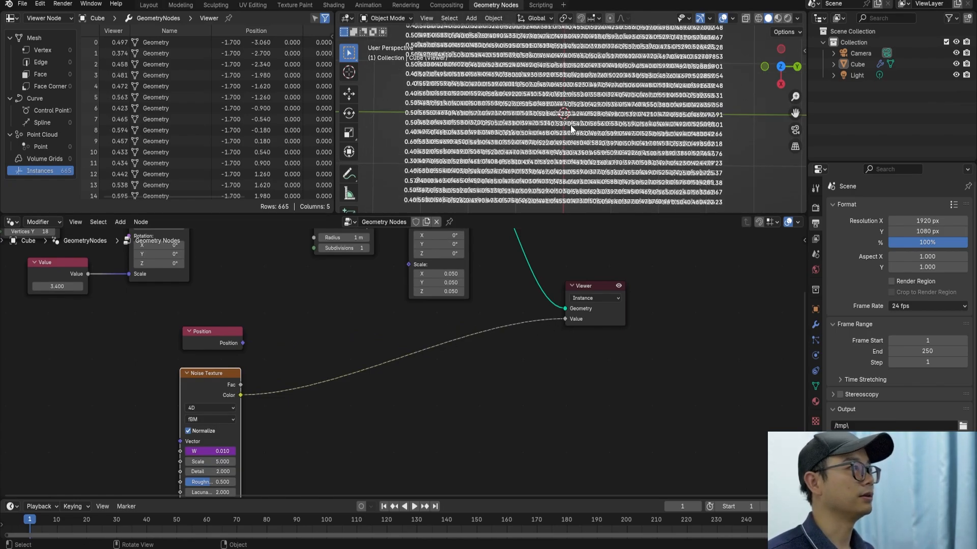
scroll(571, 128, down, 2)
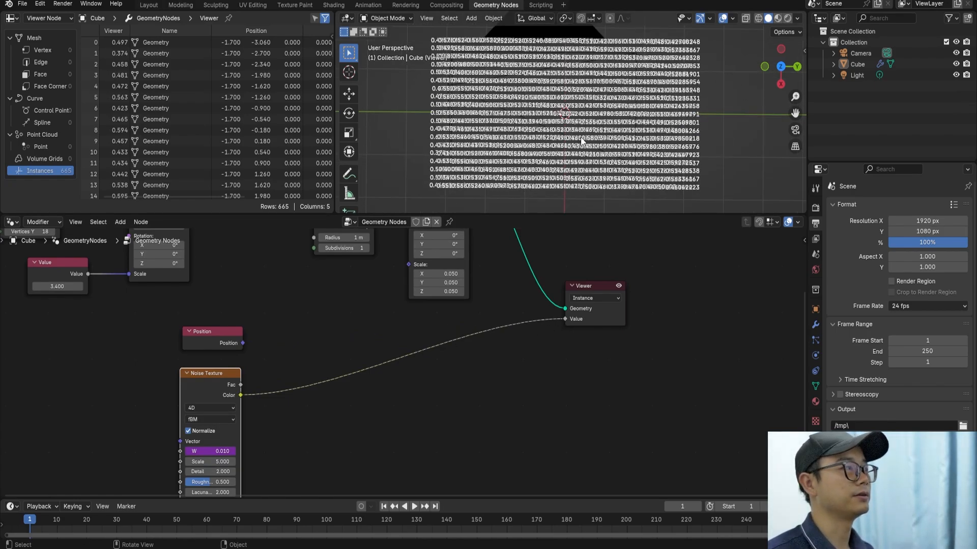
- Turn off Attribute Text in the viewport overlays and view the noise shading on the instances
click(709, 20)
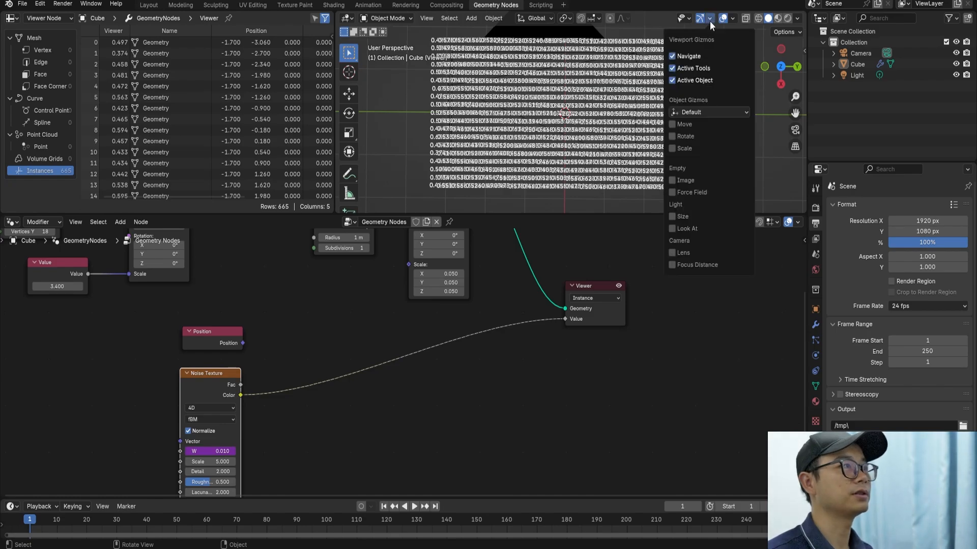
mouse_move(732, 18)
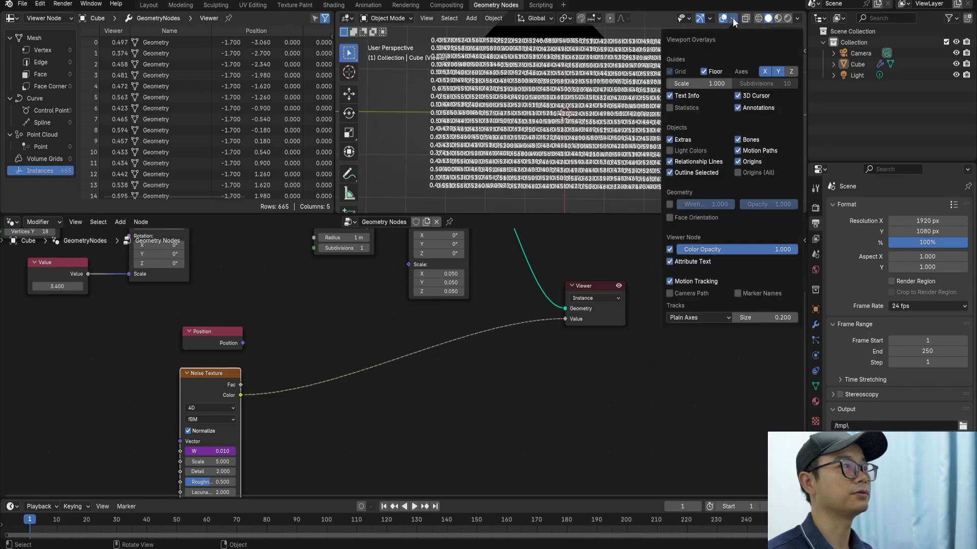
click(670, 262)
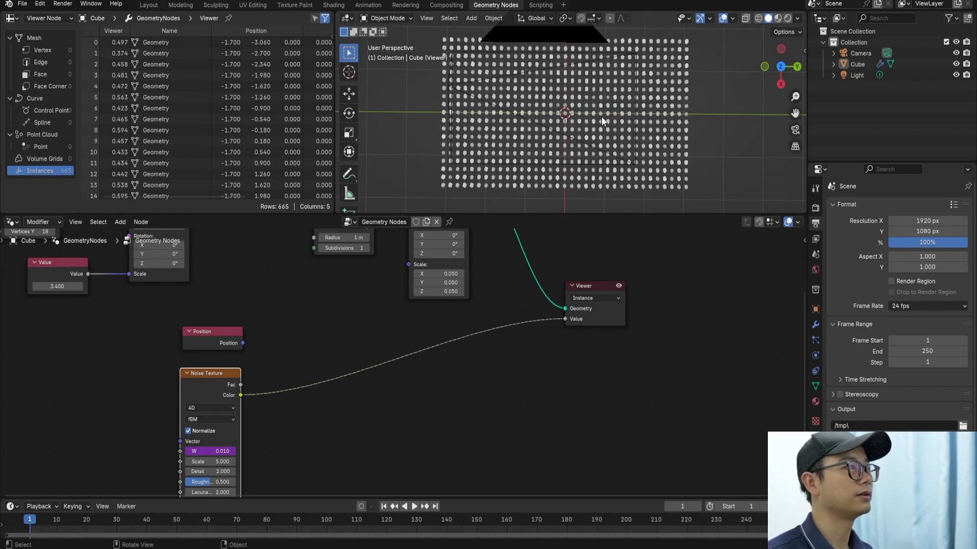
scroll(547, 105, up, 2)
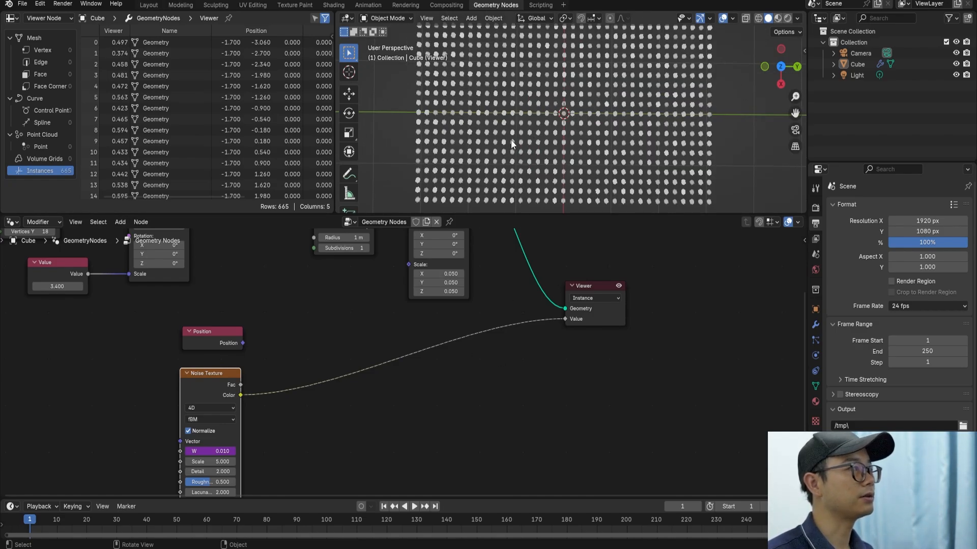
- Add a Map Range node on the link between the Noise Texture's Color and the Viewer's Value
key(shift+a)
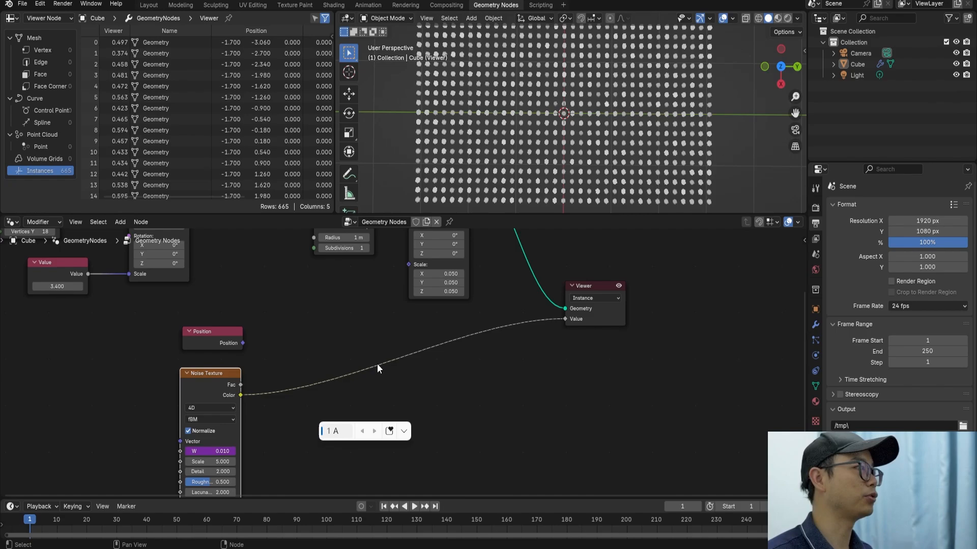
mouse_move(375, 349)
click(361, 319)
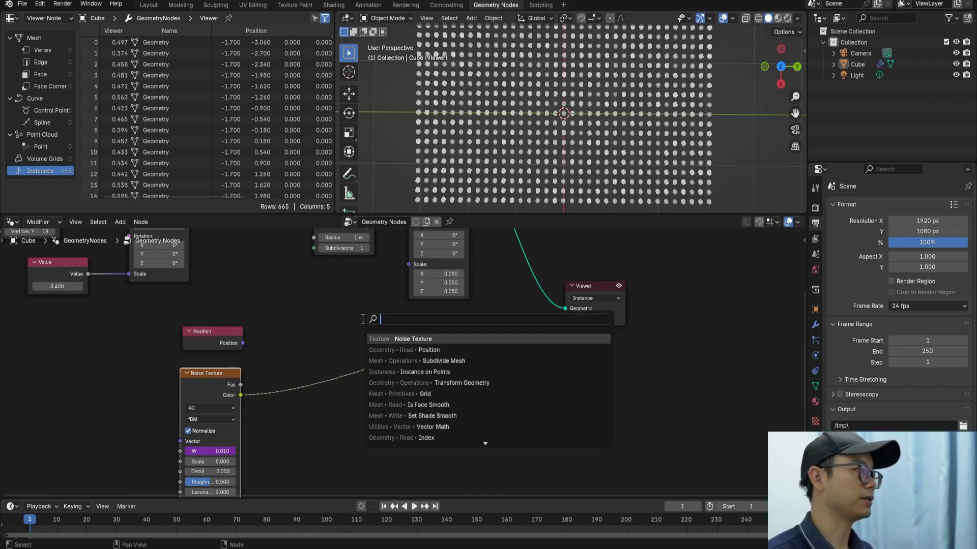
text(map[)
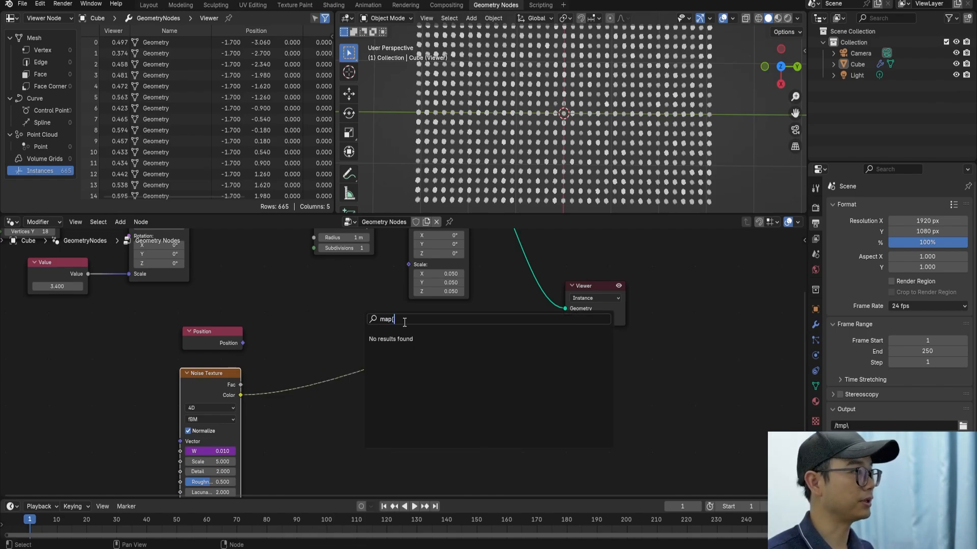
key(BackSpace)
click(436, 337)
click(428, 402)
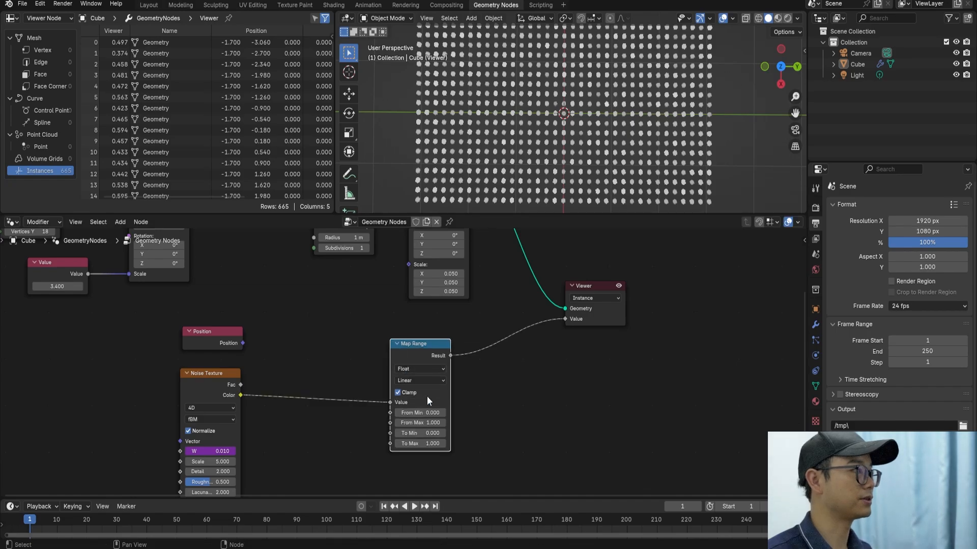
- Set the Map Range node's To Min to -1
click(420, 433)
text(-1)
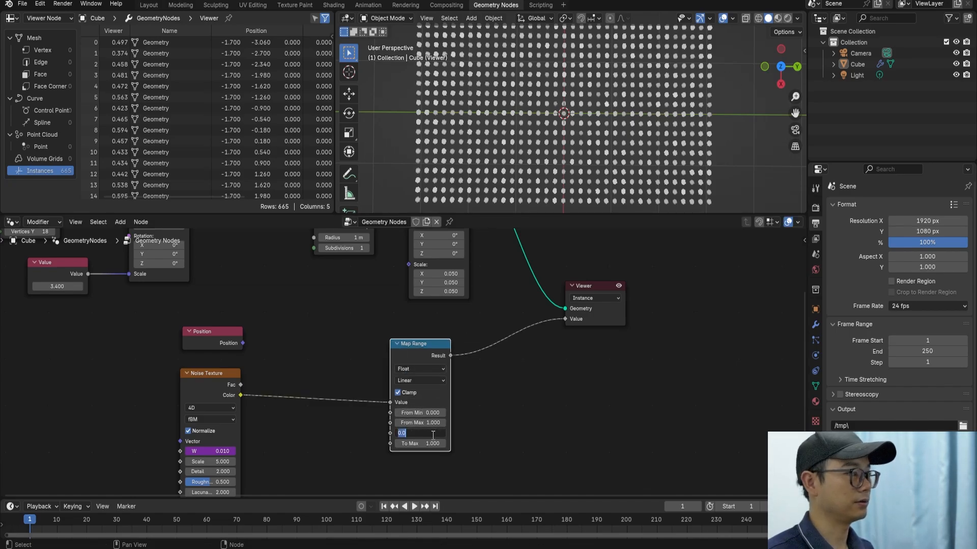
key(Return)
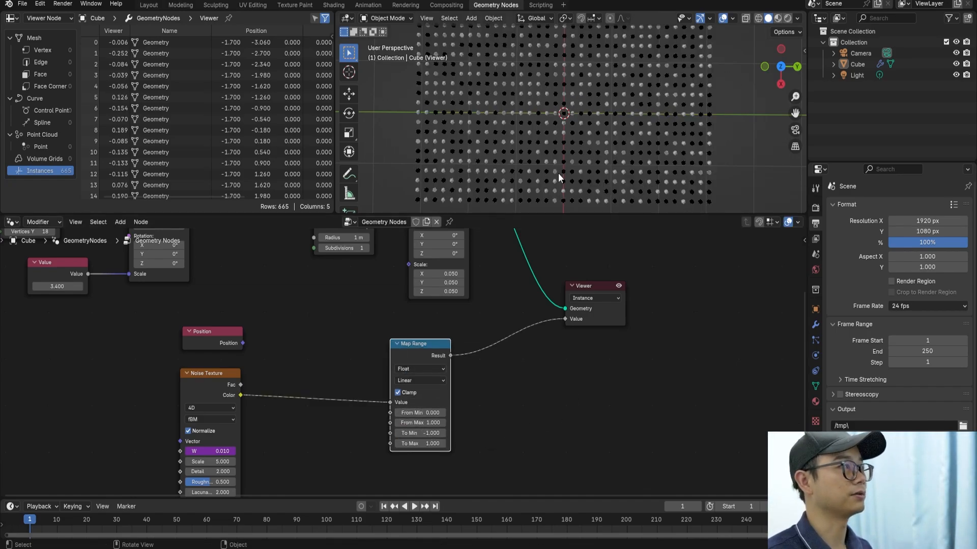
scroll(407, 362, down, 1)
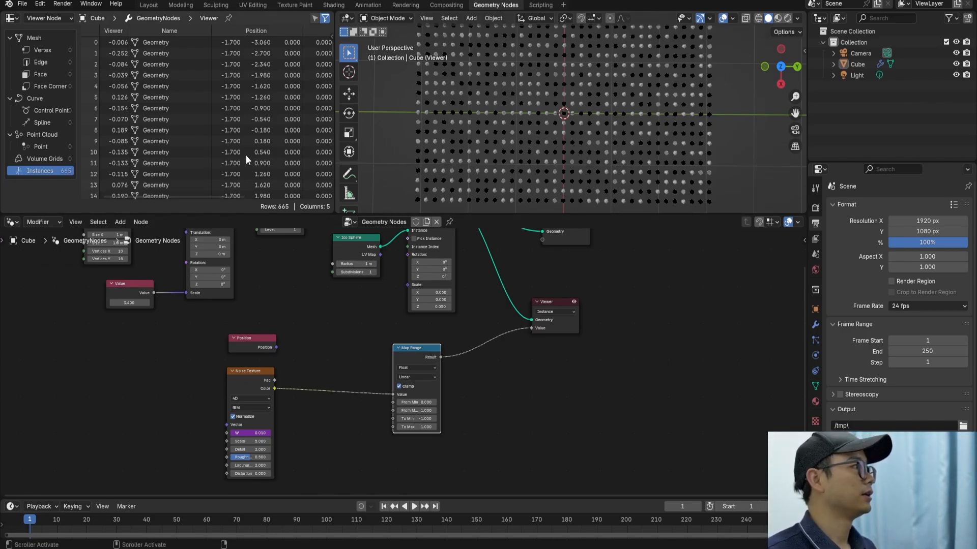
- Dissolve the Map Range node and link Position to the Viewer's Value to review its per-instance values in the spreadsheet
key(ctrl+x)
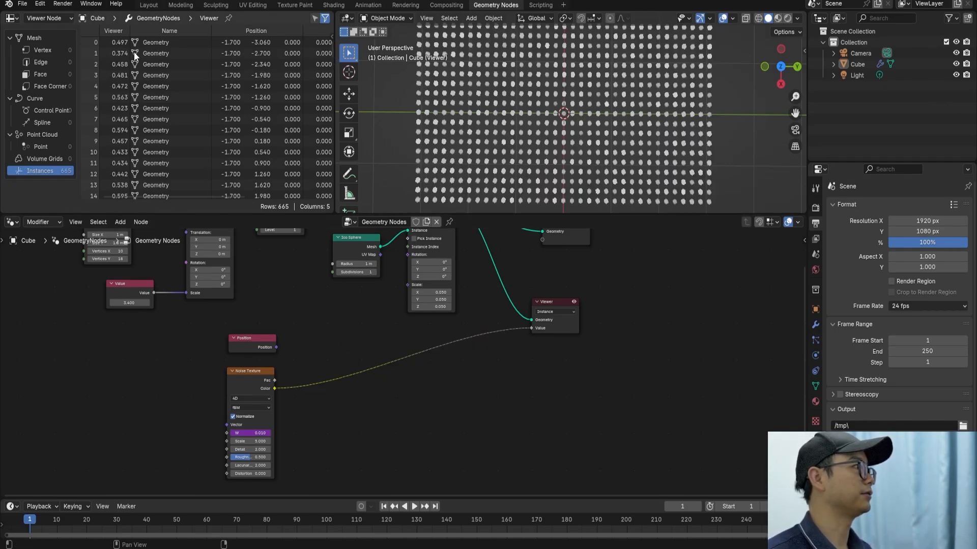
drag(331, 52, 341, 118)
drag(271, 347, 531, 328)
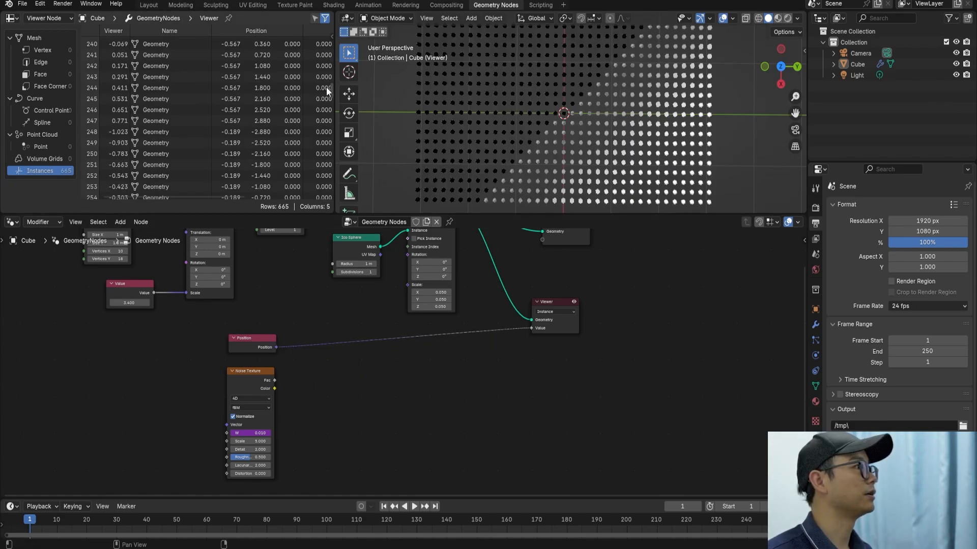
drag(336, 90, 331, 26)
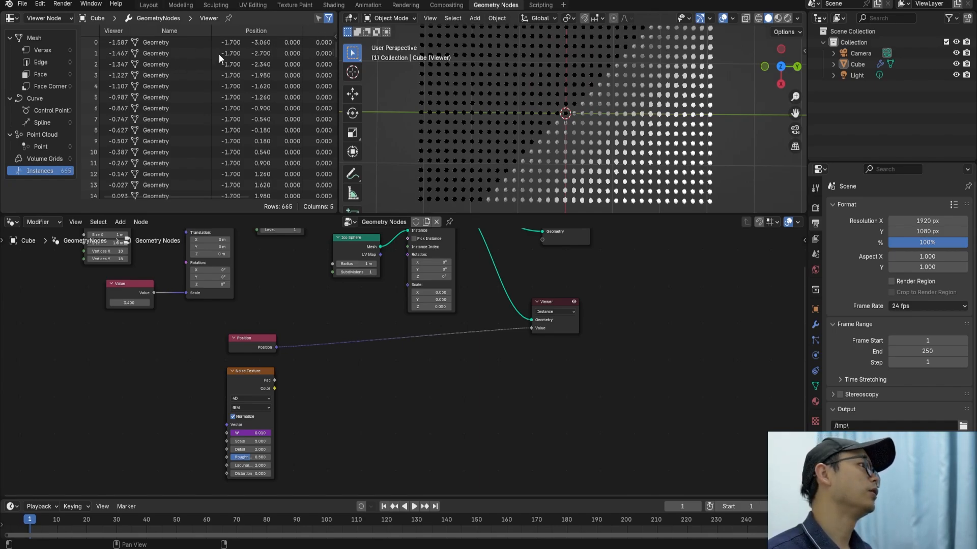
mouse_move(334, 52)
mouse_down()
mouse_move(327, 212)
mouse_move(334, 63)
mouse_up()
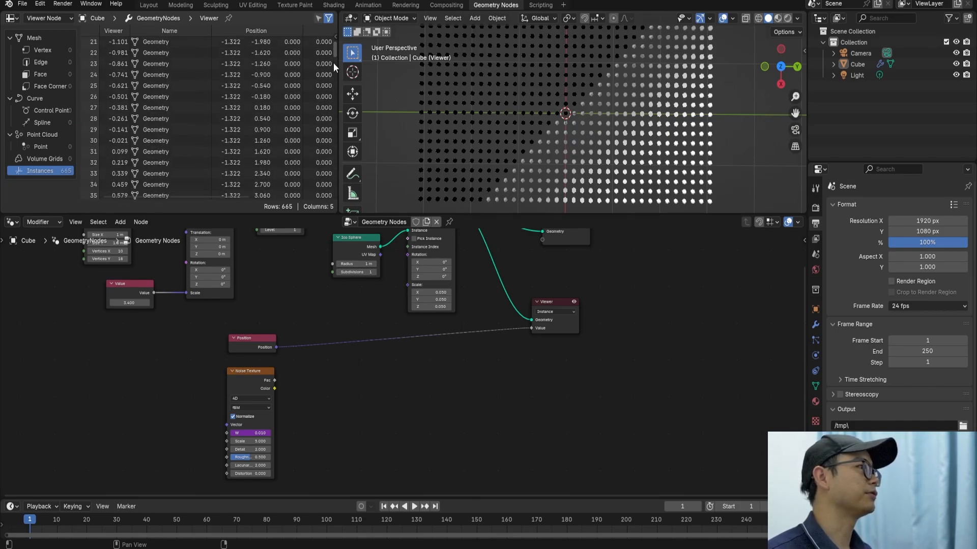
- Delete the Viewer node from the node tree
scroll(348, 343, up, 2)
scroll(529, 377, down, 3)
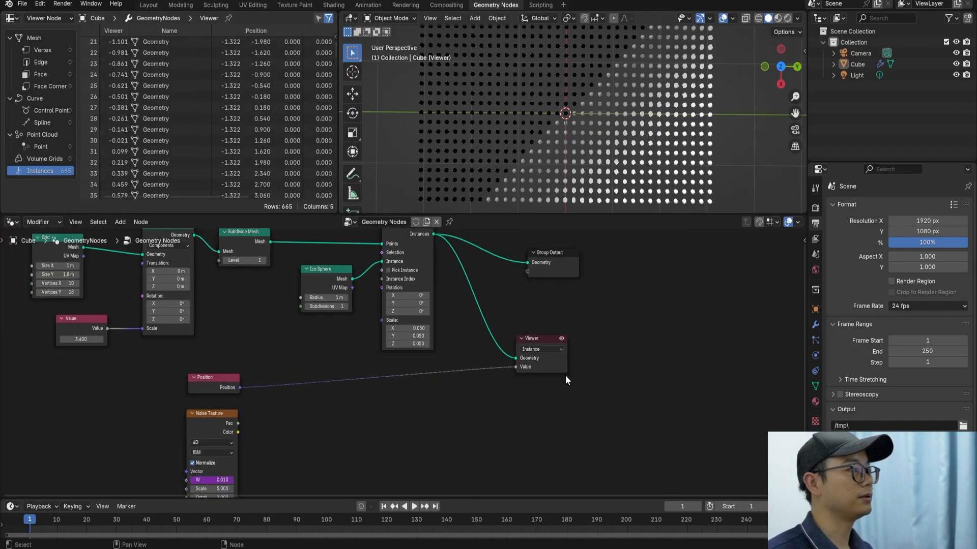
click(545, 369)
key(ctrl+x)
middle_drag(480, 347, 484, 354)
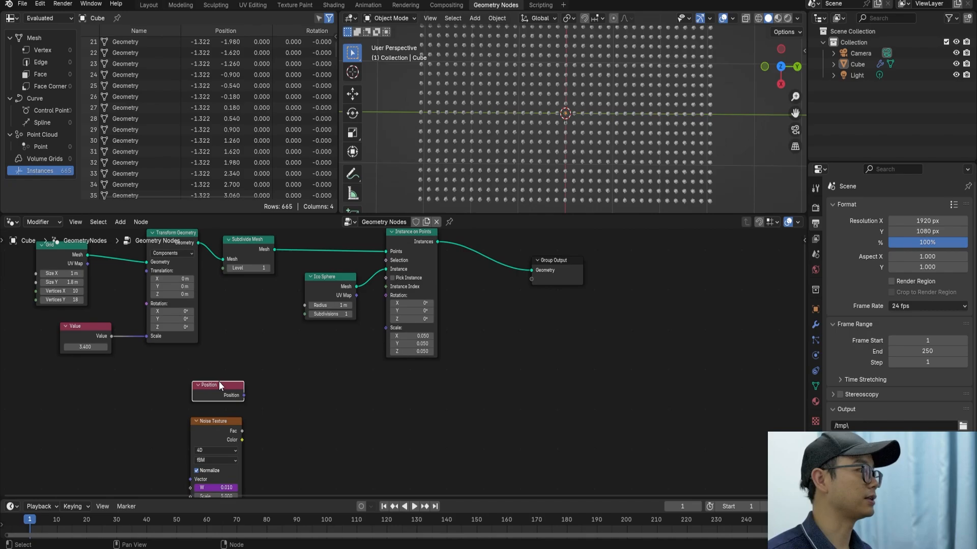
- Create a new Viewer from the Position node, place it below Group Output and link Instance on Points' Instances to its Geometry
middle_drag(219, 385, 181, 385)
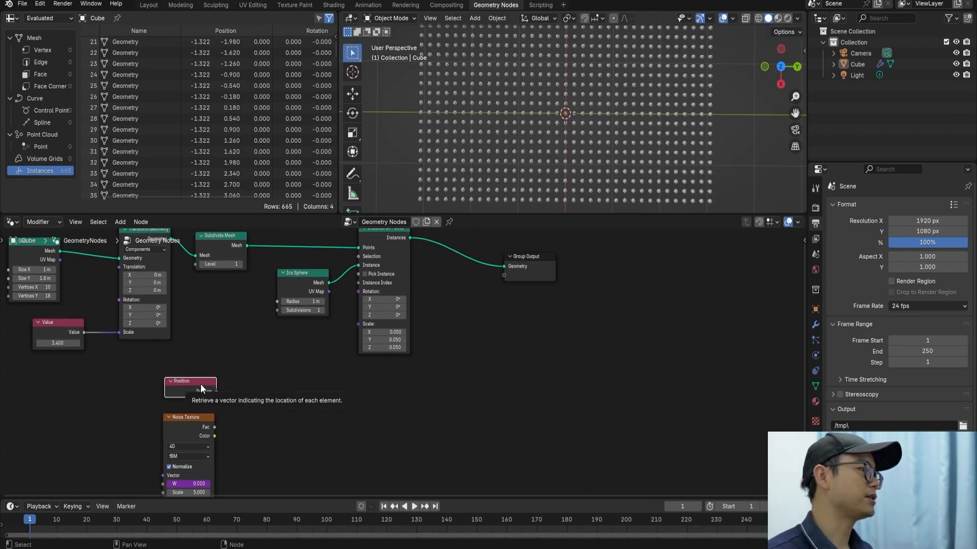
ctrl+shift+click(201, 385)
drag(261, 393, 489, 346)
drag(410, 237, 463, 366)
click(484, 368)
- Set the new Viewer node's domain to Instance
scroll(485, 370, up, 2)
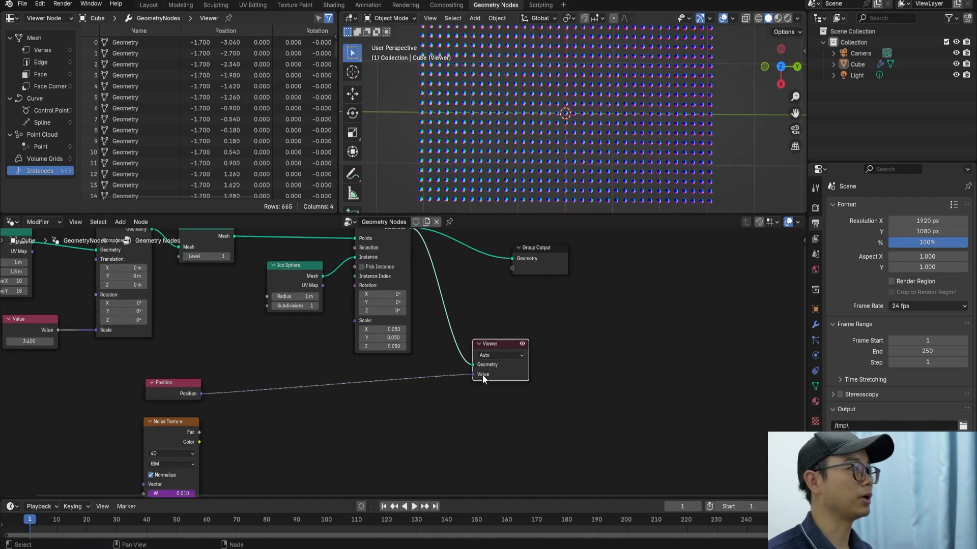
scroll(507, 377, up, 2)
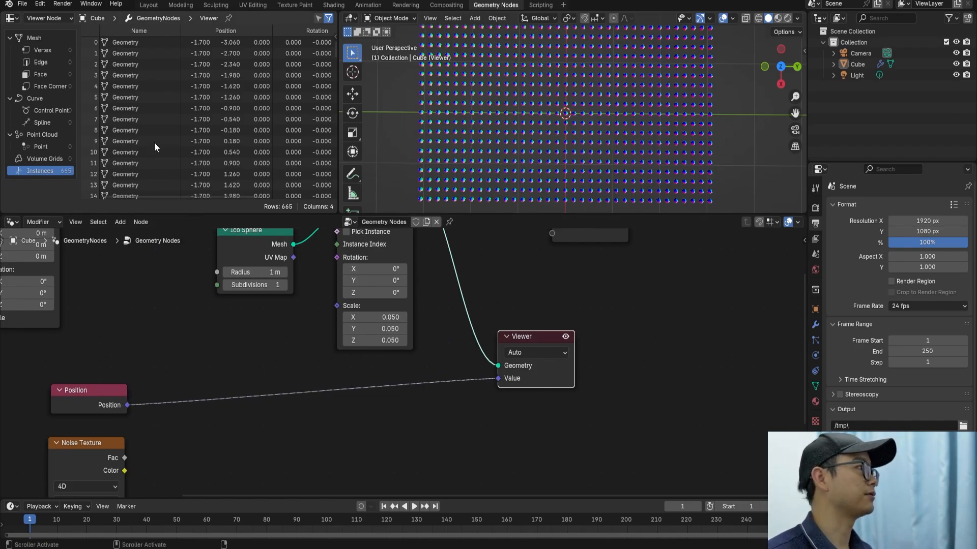
click(542, 353)
click(539, 460)
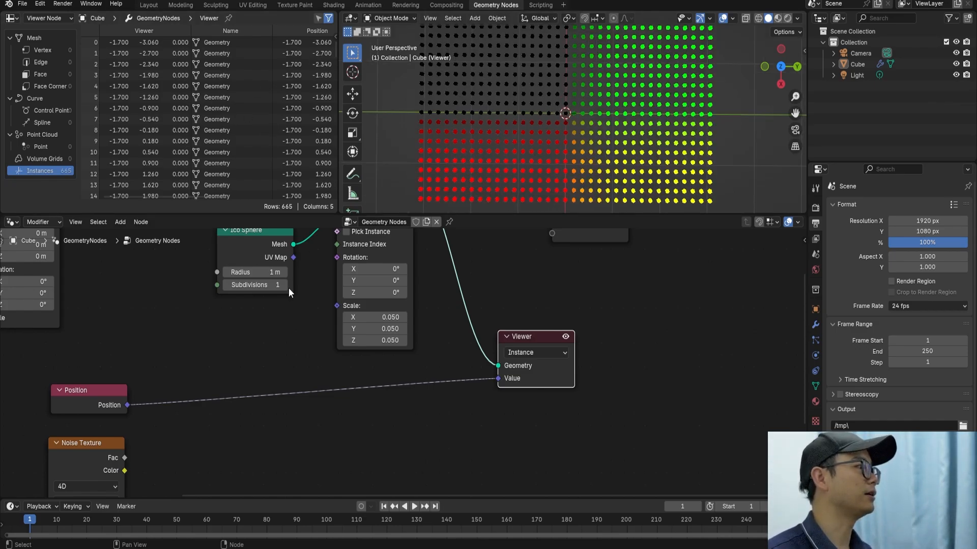
- Link the Noise Texture's Color to the new Viewer's Value and scan the resulting vector values in the spreadsheet
scroll(253, 345, down, 1)
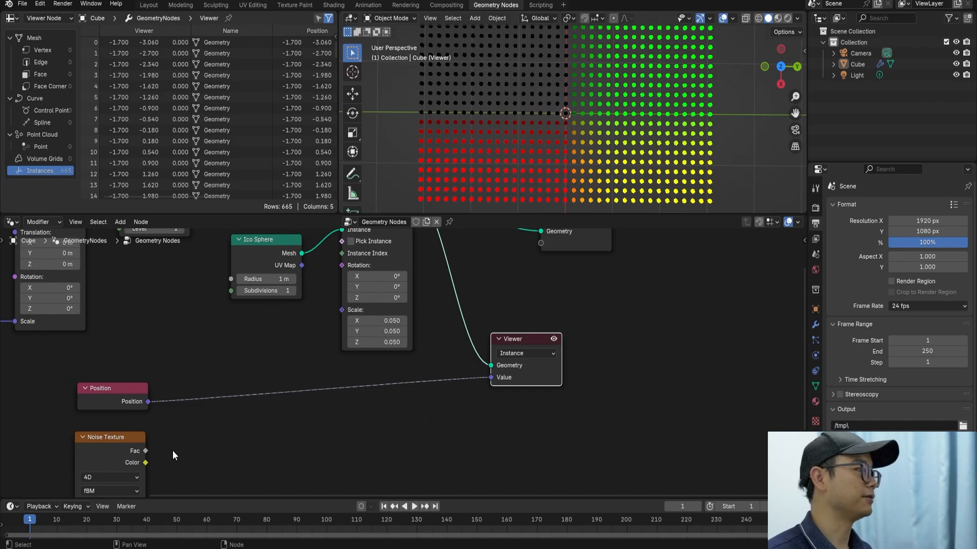
drag(145, 463, 491, 377)
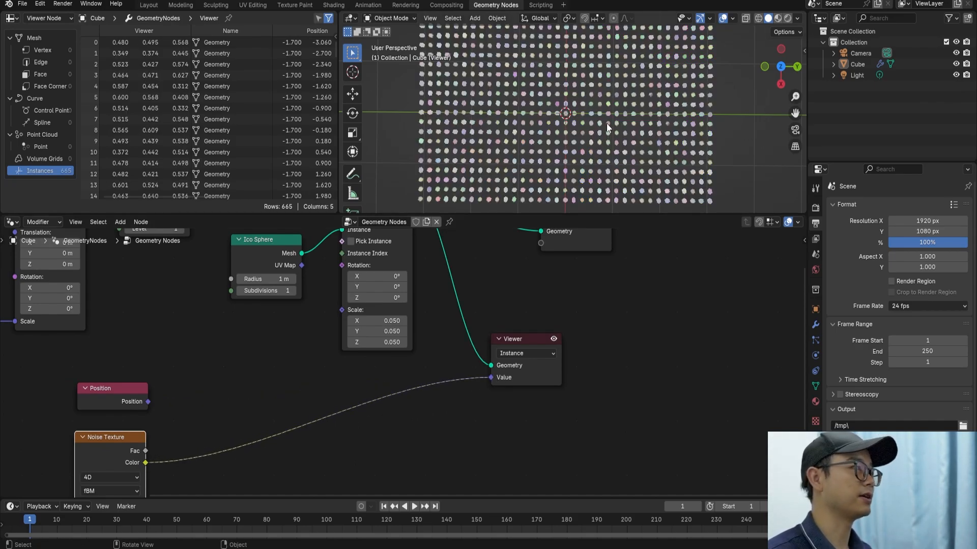
scroll(415, 371, down, 1)
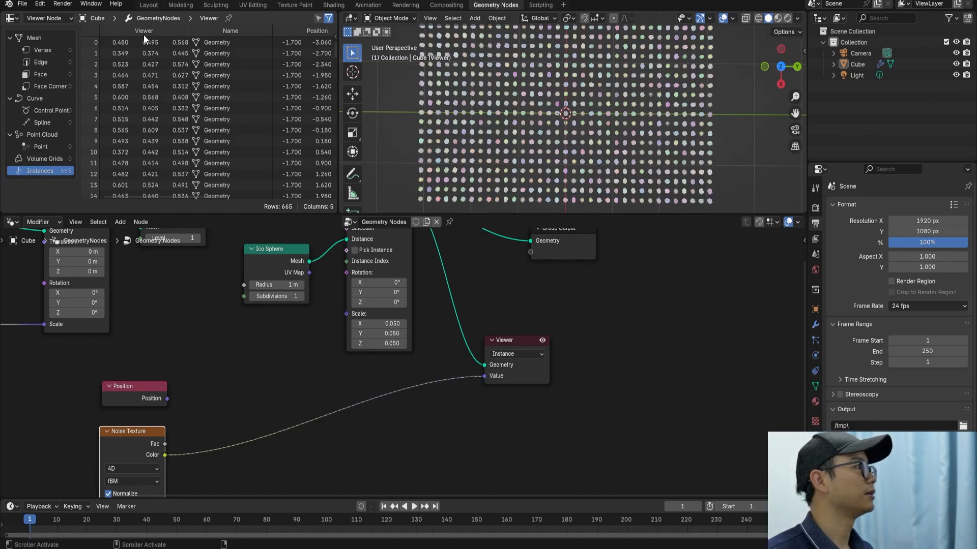
scroll(182, 126, down, 7)
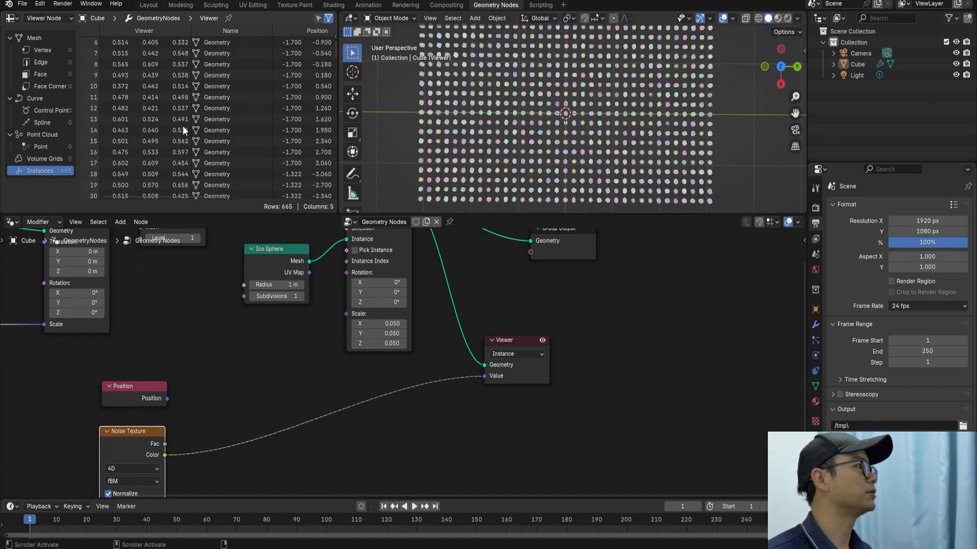
scroll(175, 150, up, 2)
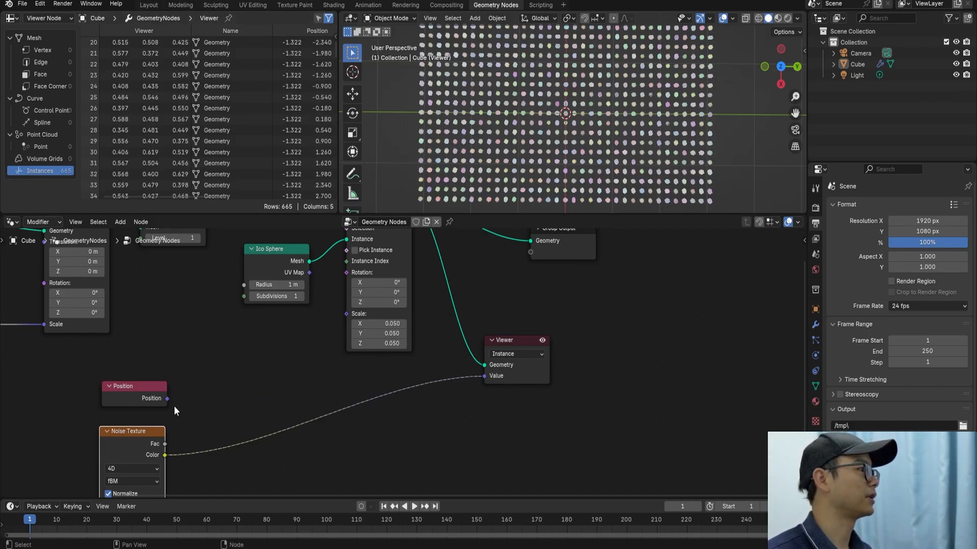
- Link Position back to the Viewer's Value and examine the position vectors from the first to the last instance row
drag(167, 399, 481, 377)
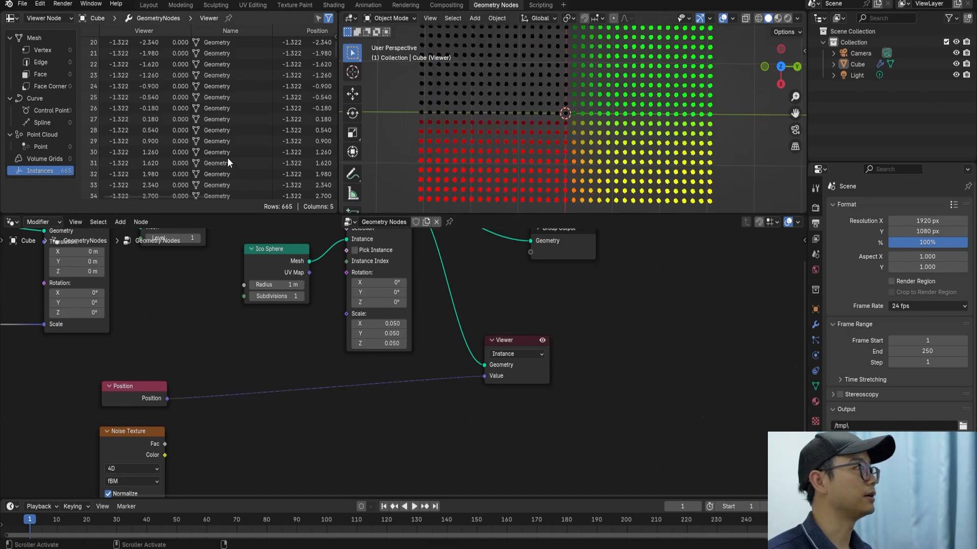
scroll(305, 102, up, 7)
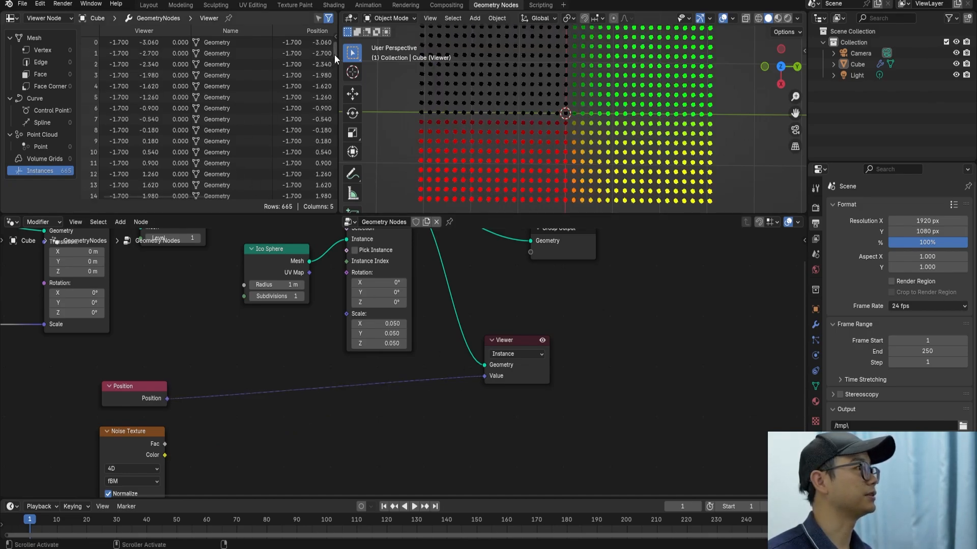
drag(334, 42, 331, 206)
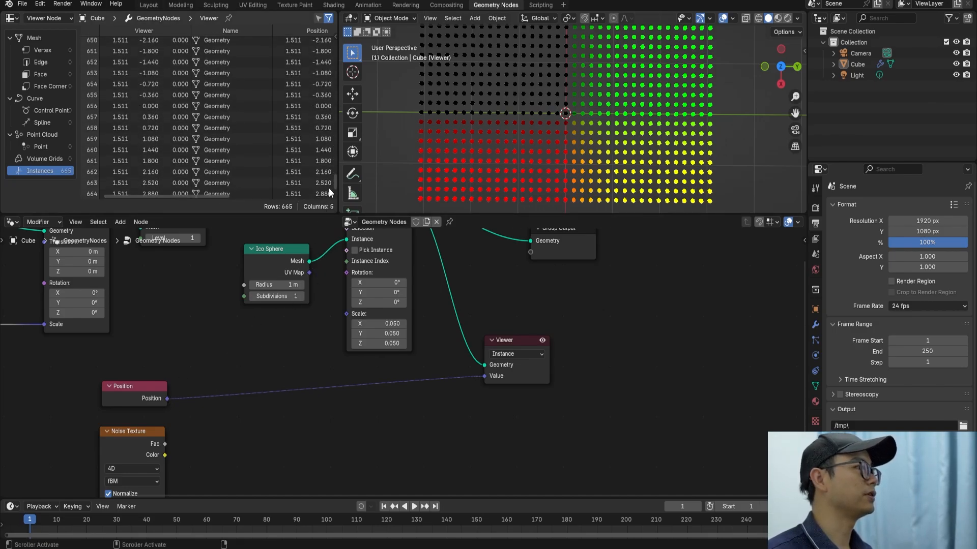
scroll(334, 199, up, 4)
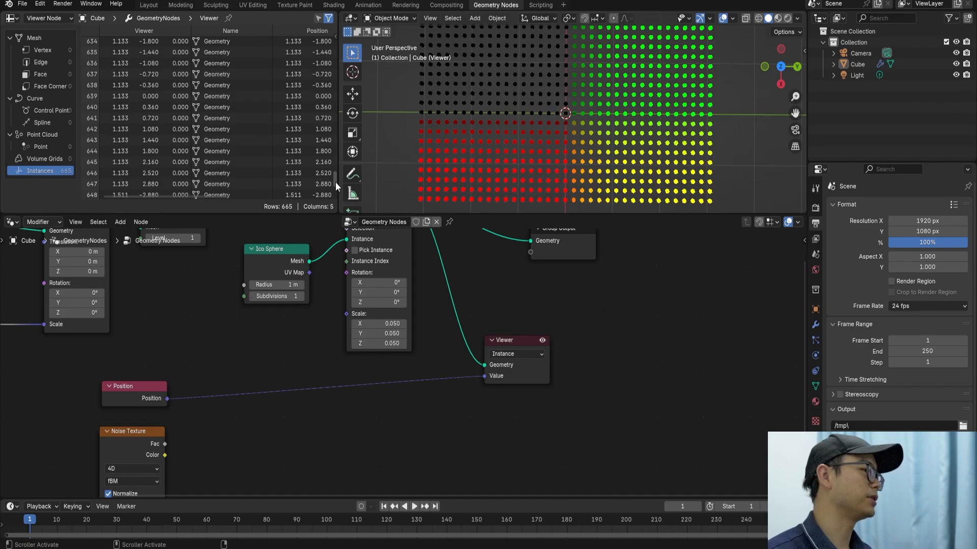
scroll(335, 182, down, 4)
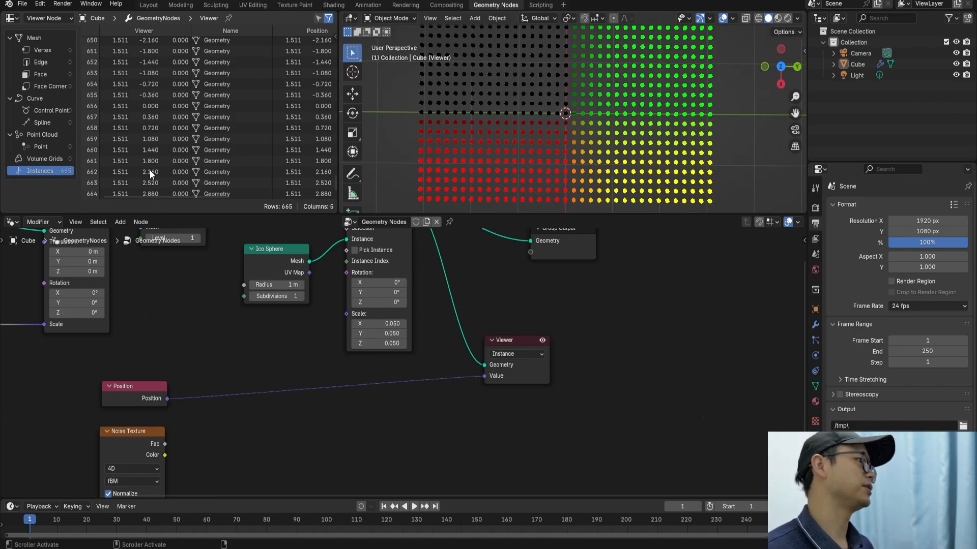
- Cut the link between Position and the Viewer, and delete the Viewer node
click(156, 387)
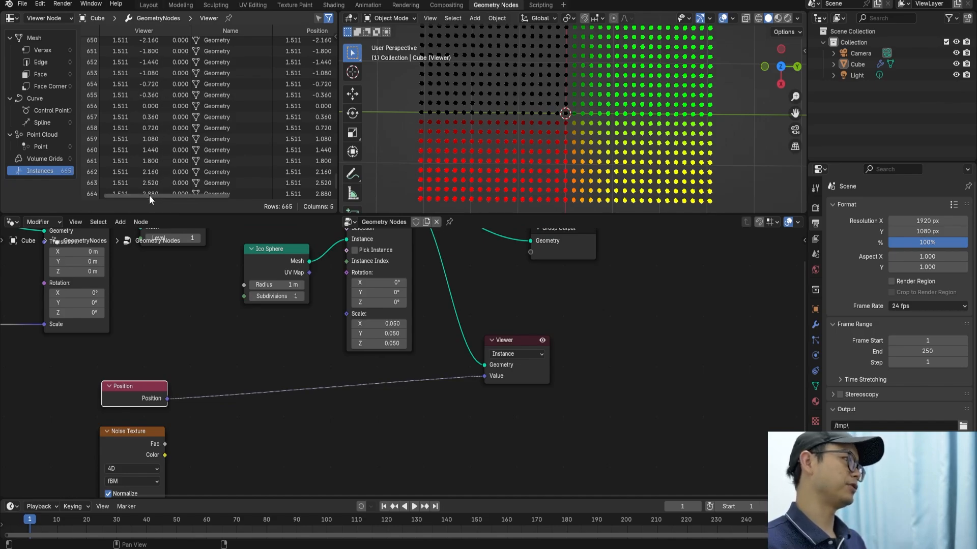
middle_drag(186, 407, 185, 394)
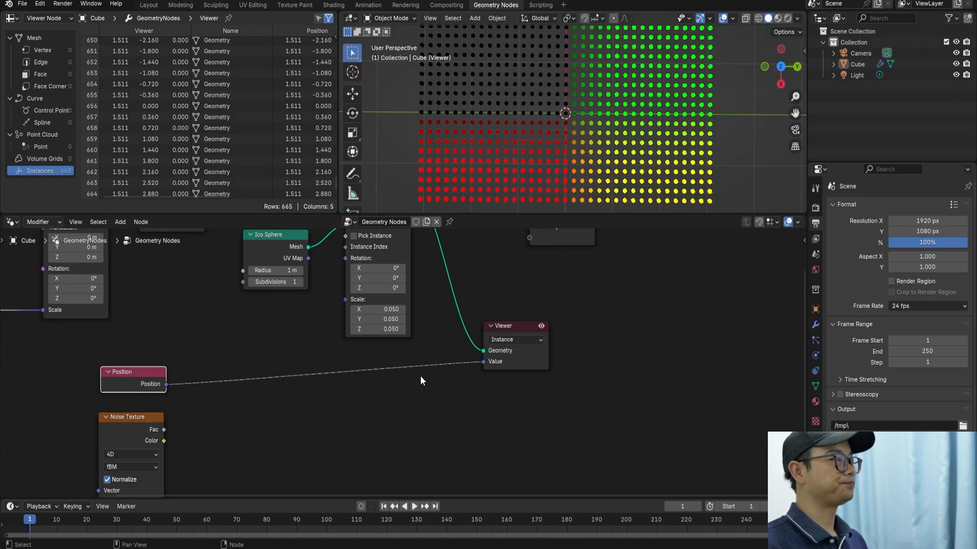
click(515, 354)
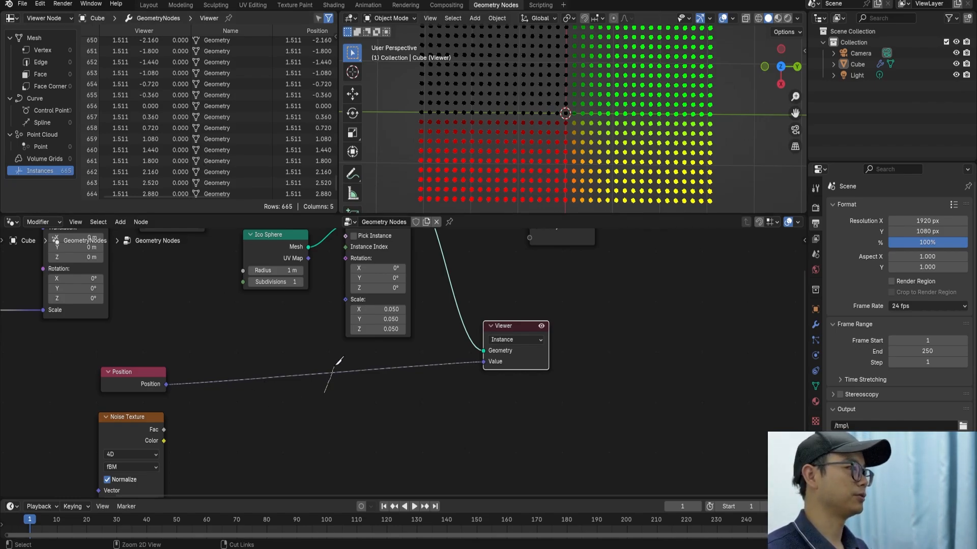
drag(483, 361, 443, 364)
key(x)
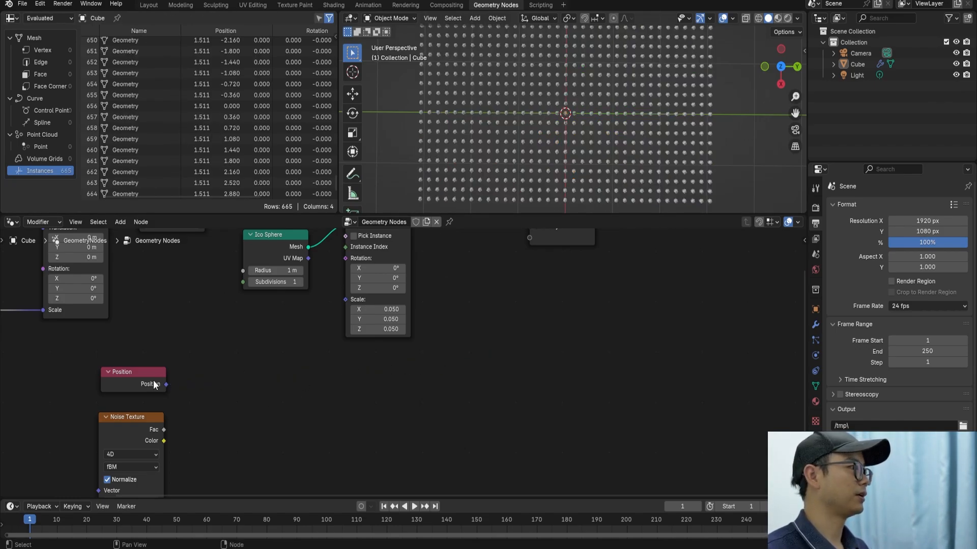
- Add a Vector Math node set to Distance, feeding it Position and the Noise Texture's Color as its two vectors
middle_drag(154, 383, 157, 368)
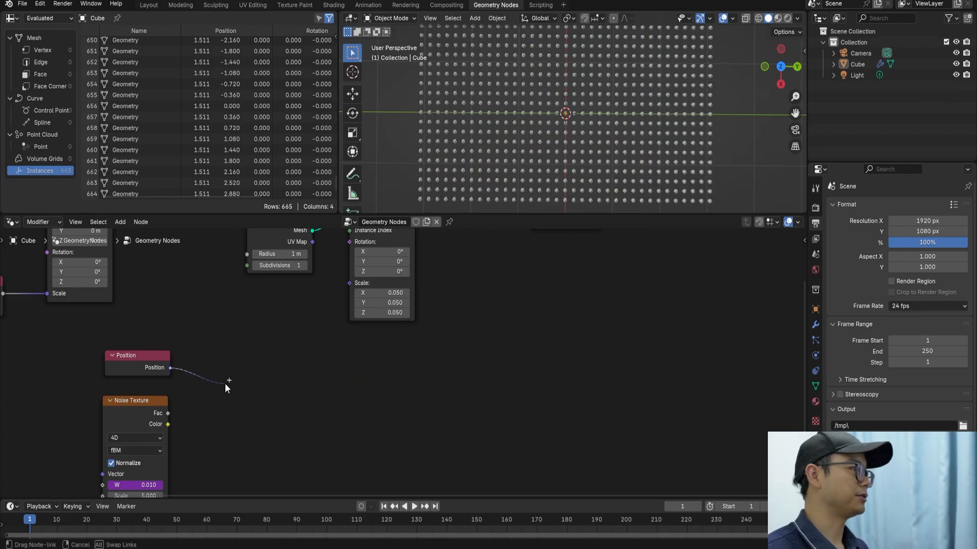
key(shift+a)
text(math)
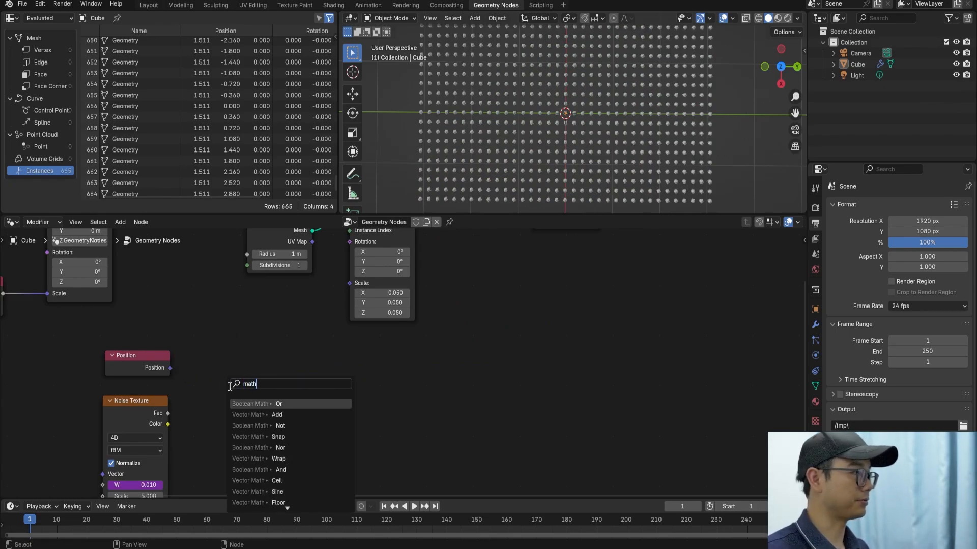
text( v)
key(Return)
click(233, 350)
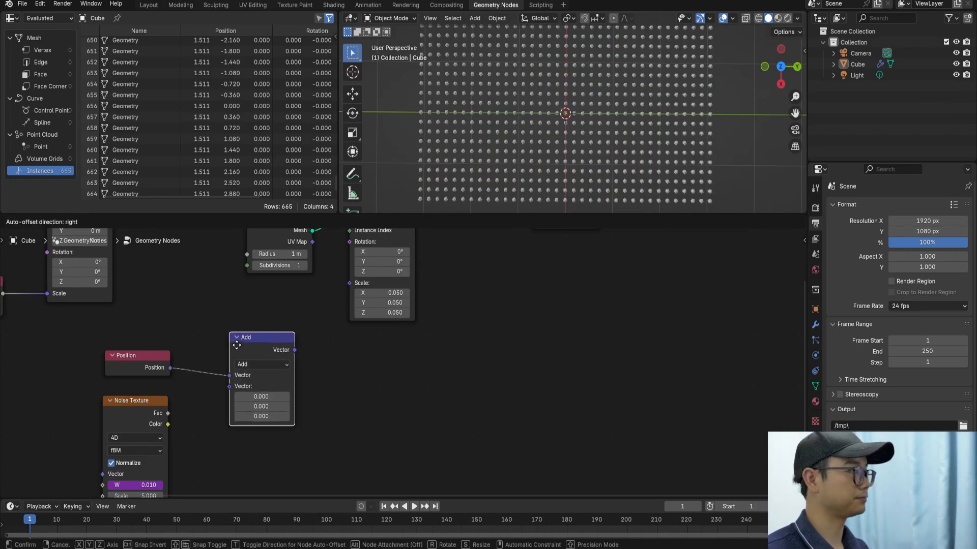
click(260, 362)
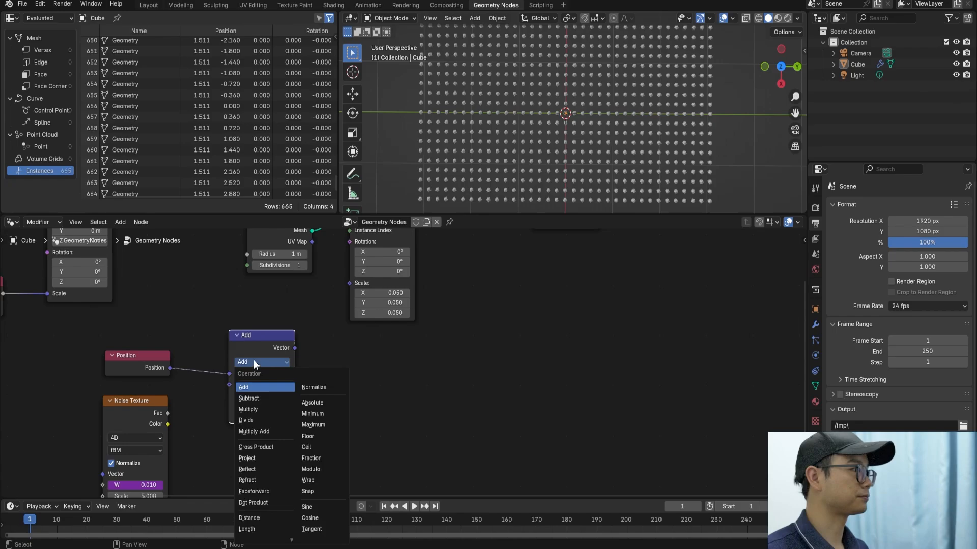
click(259, 522)
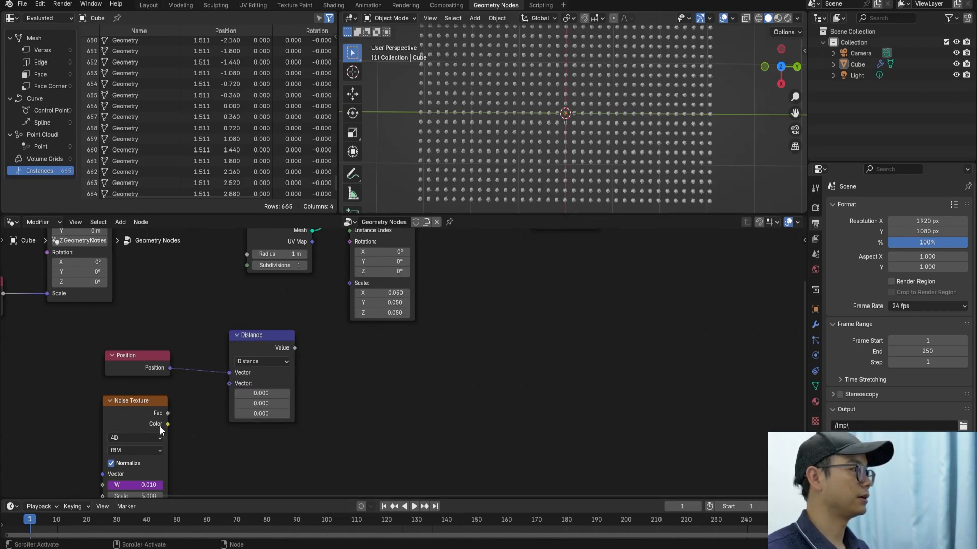
drag(168, 424, 230, 386)
scroll(291, 371, down, 1)
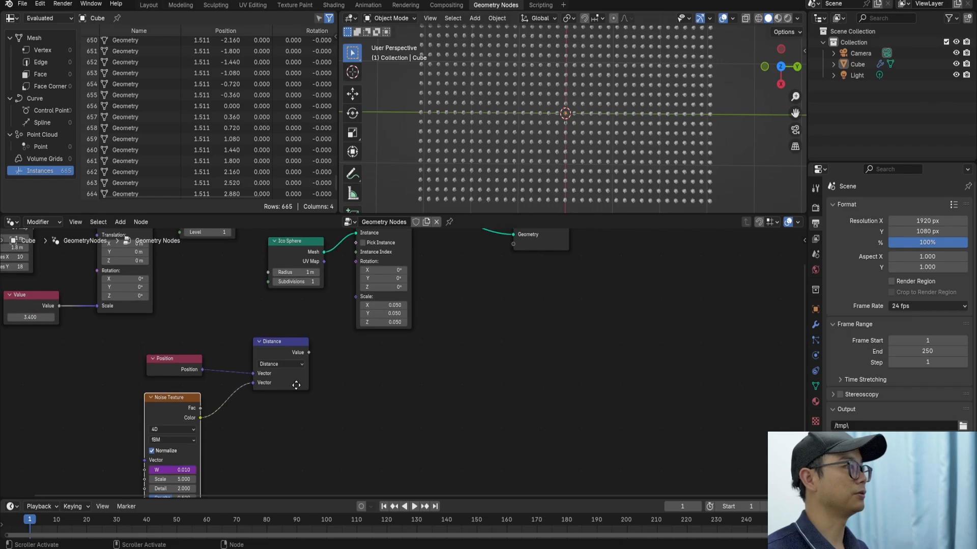
- Create a Viewer from the Distance node, place it below Group Output and link Instance on Points' Instances to its Geometry
middle_drag(297, 385, 282, 410)
ctrl+shift+click(268, 375)
drag(340, 380, 456, 336)
drag(398, 231, 493, 352)
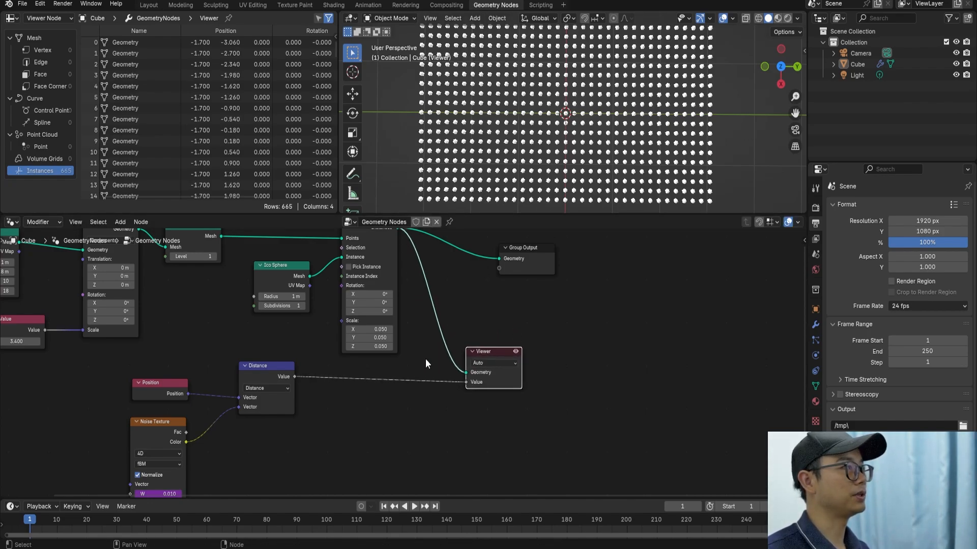
- Move Distance closer to Position, set the Viewer's domain to Instance and scan the distance values in the spreadsheet
scroll(407, 359, up, 1)
drag(274, 371, 243, 390)
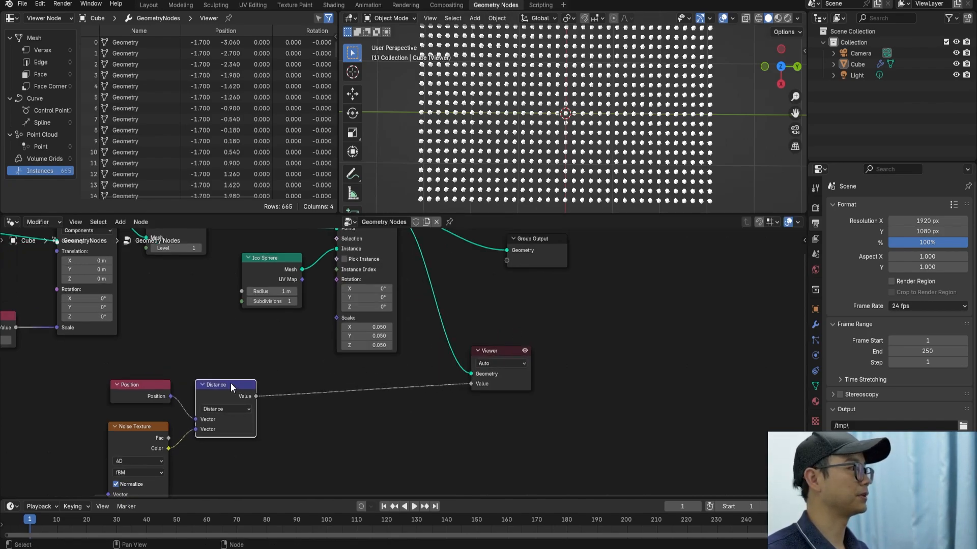
click(506, 356)
click(501, 363)
click(502, 448)
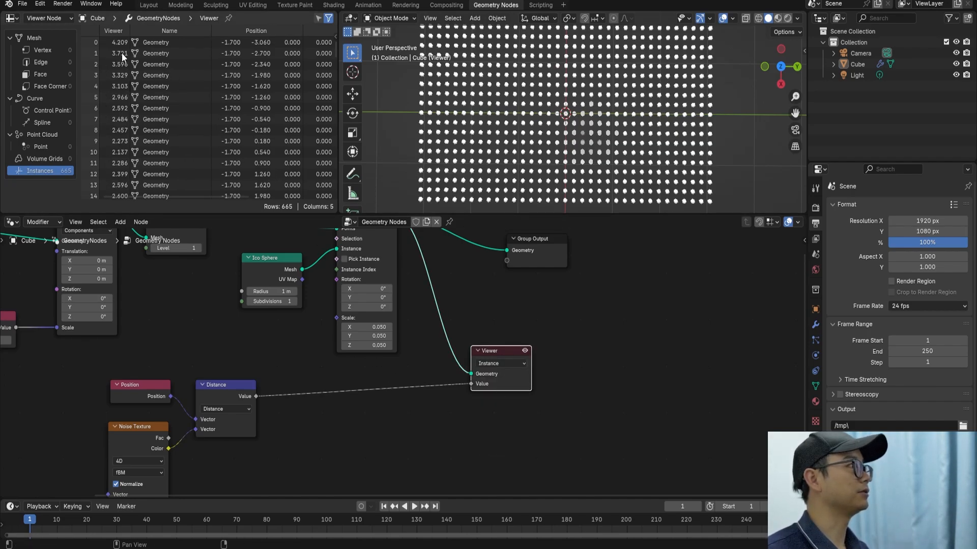
scroll(120, 81, down, 10)
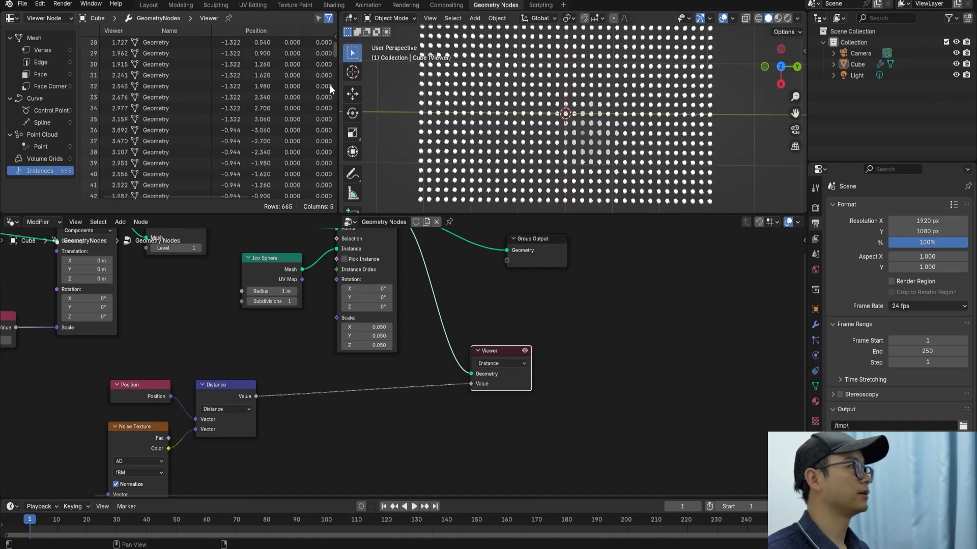
mouse_move(333, 53)
mouse_down()
mouse_move(331, 197)
mouse_move(336, 51)
mouse_up()
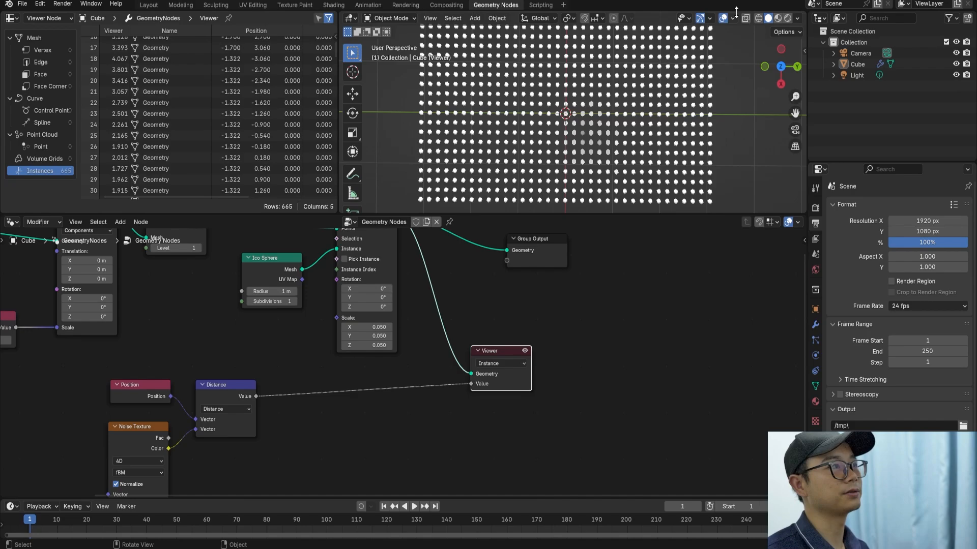
- Enable the Attribute Text overlay for the Viewer node in the 3D viewport
click(710, 20)
click(733, 17)
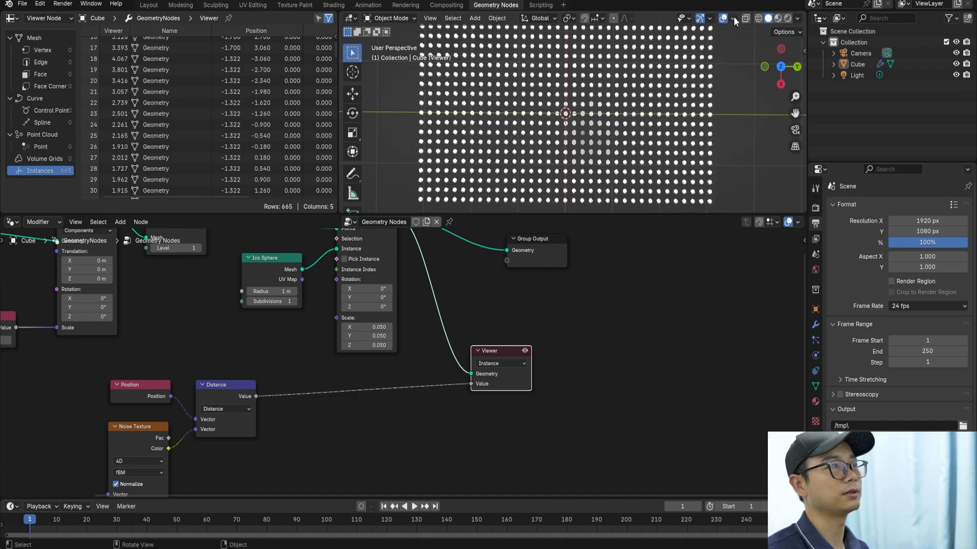
click(733, 17)
click(677, 261)
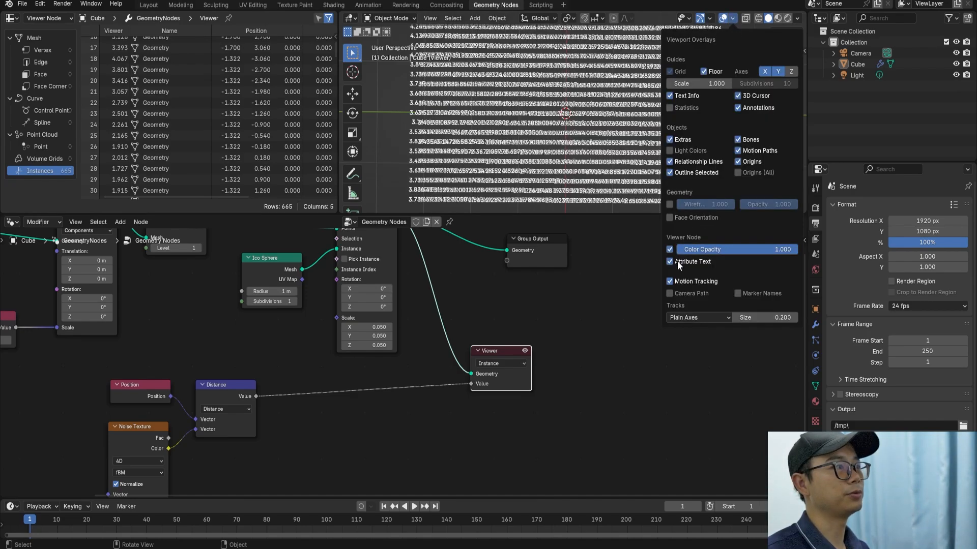
- Examine the distance values shown on the spheres around the grid's center
scroll(563, 120, up, 7)
scroll(542, 123, up, 7)
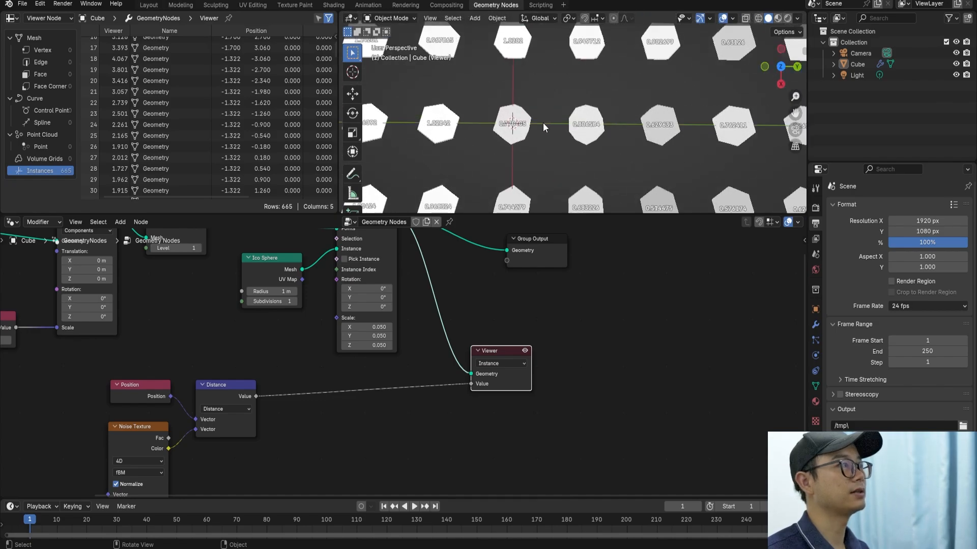
scroll(493, 124, down, 2)
scroll(506, 133, down, 5)
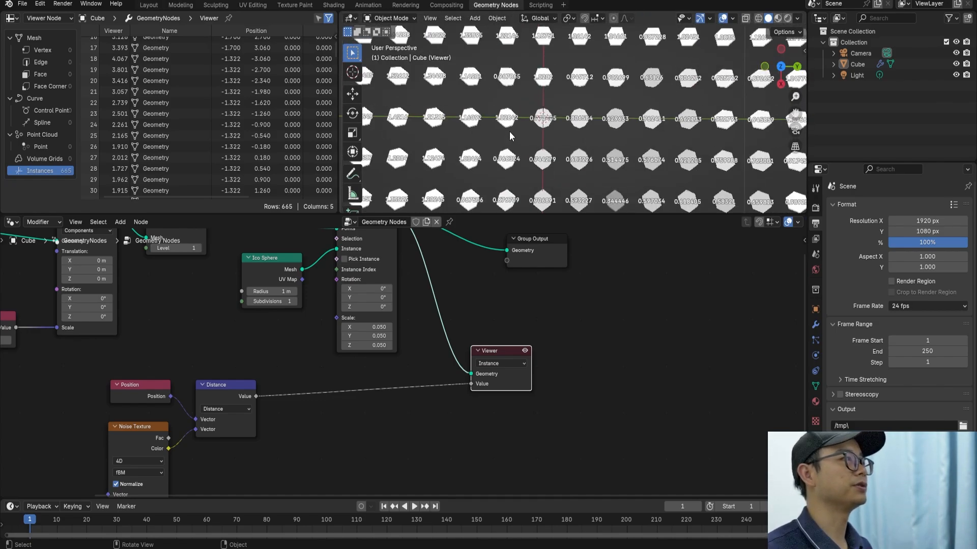
scroll(515, 130, up, 4)
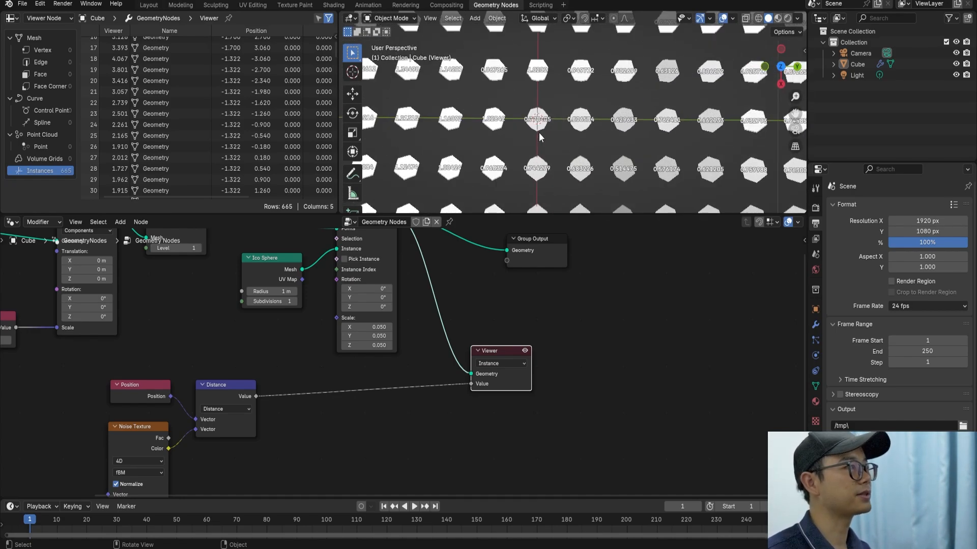
shift+middle_drag(508, 134, 480, 140)
scroll(494, 147, down, 3)
scroll(485, 190, down, 1)
scroll(481, 142, up, 3)
scroll(448, 152, down, 3)
- Compare the distance values on the spheres at the grid's outer corners and edges with the whole grid
shift+middle_drag(517, 83, 522, 226)
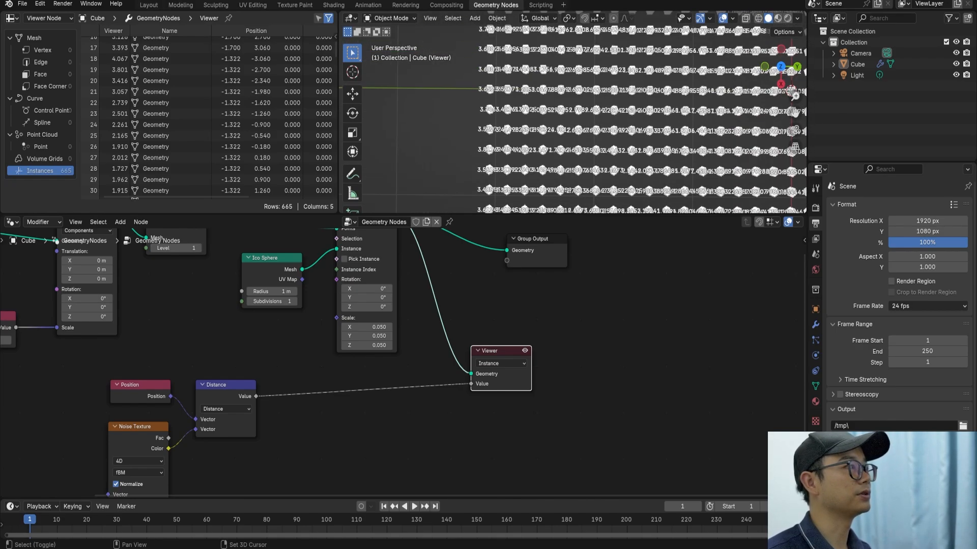
shift+middle_drag(543, 71, 587, 132)
scroll(549, 81, up, 3)
shift+middle_drag(548, 81, 493, 119)
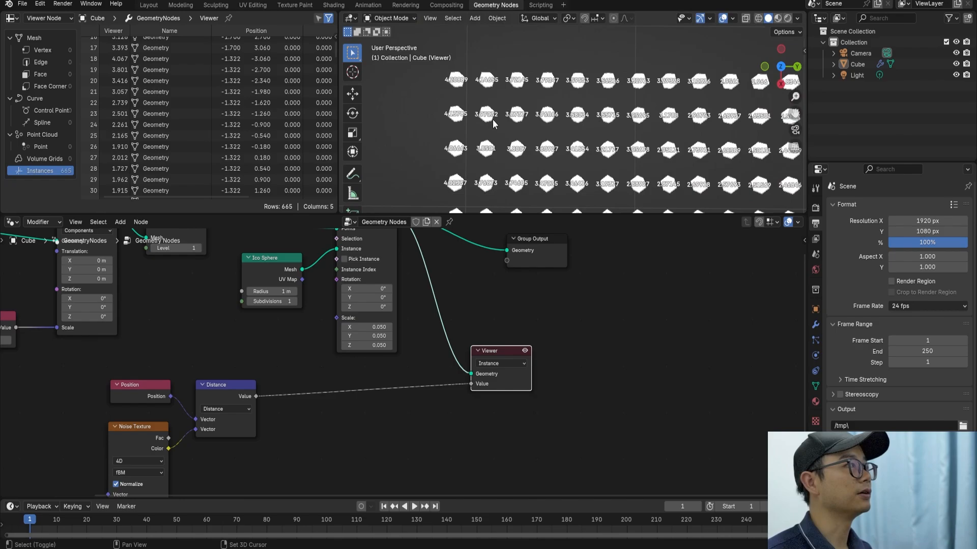
scroll(498, 111, down, 5)
shift+middle_drag(662, 119, 469, 93)
scroll(594, 78, up, 4)
shift+middle_drag(633, 49, 588, 66)
scroll(603, 51, down, 3)
shift+middle_drag(603, 201, 586, 62)
shift+middle_drag(584, 146, 470, 56)
scroll(603, 84, up, 2)
shift+middle_drag(552, 76, 603, 112)
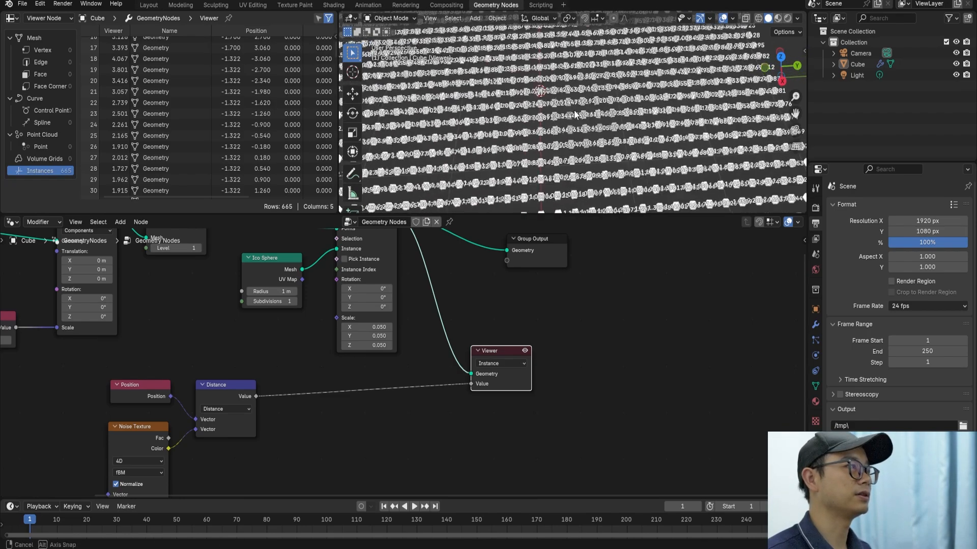
middle_drag(544, 114, 590, 110)
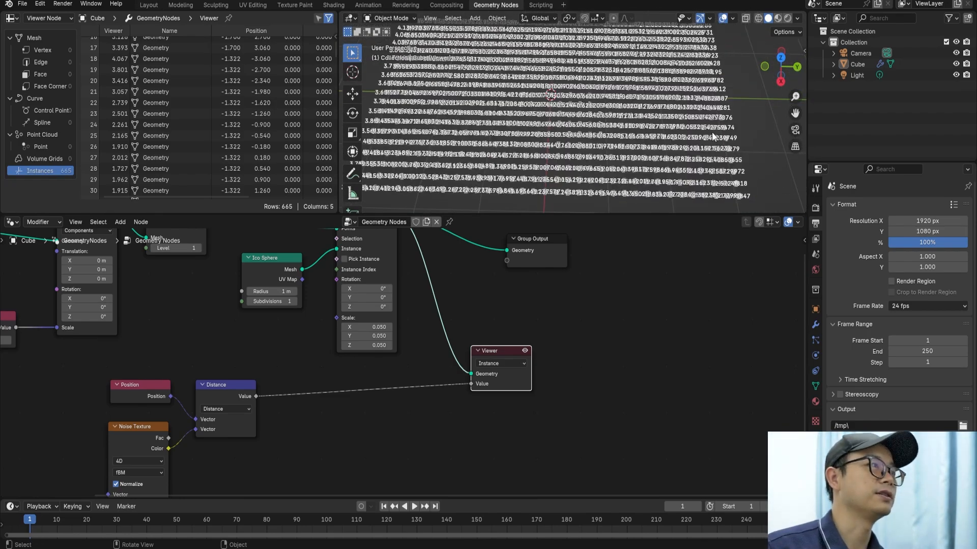
scroll(752, 139, down, 2)
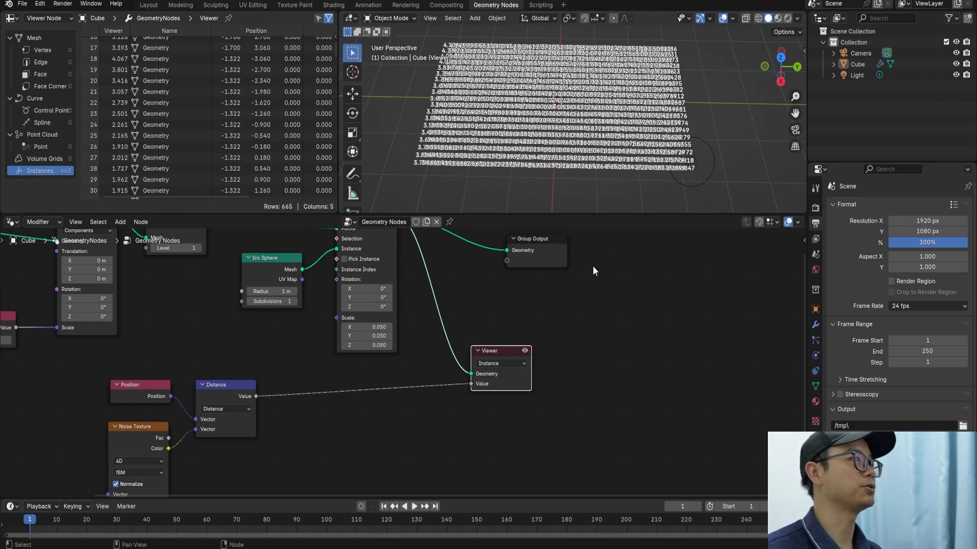
- Move the Position, Noise Texture and Distance nodes together away from the Viewer to make room for another node
middle_drag(442, 355, 466, 355)
drag(161, 361, 228, 452)
drag(238, 385, 162, 397)
middle_drag(248, 395, 355, 380)
drag(288, 393, 266, 396)
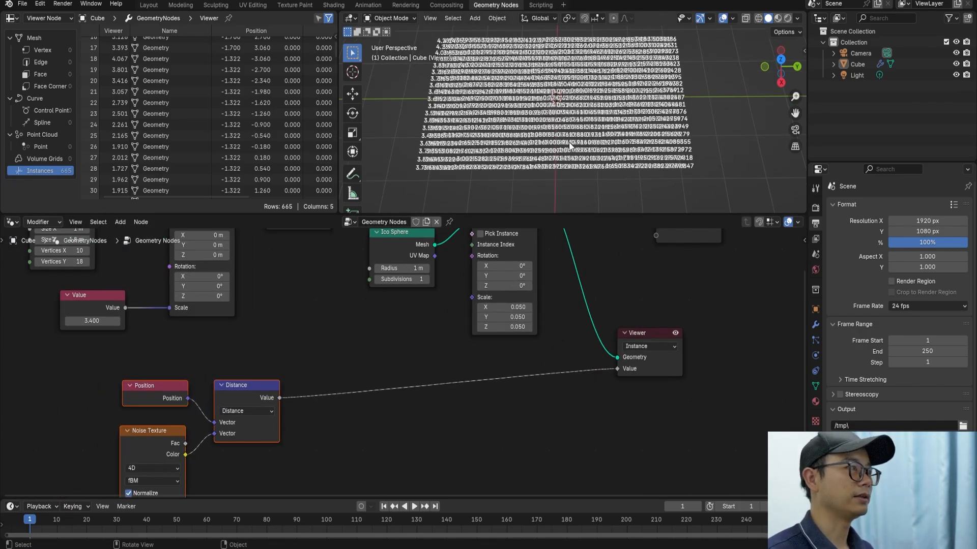
- Insert a Math node on the link between Distance and the Viewer, keeping the Add operation
key(shift+a)
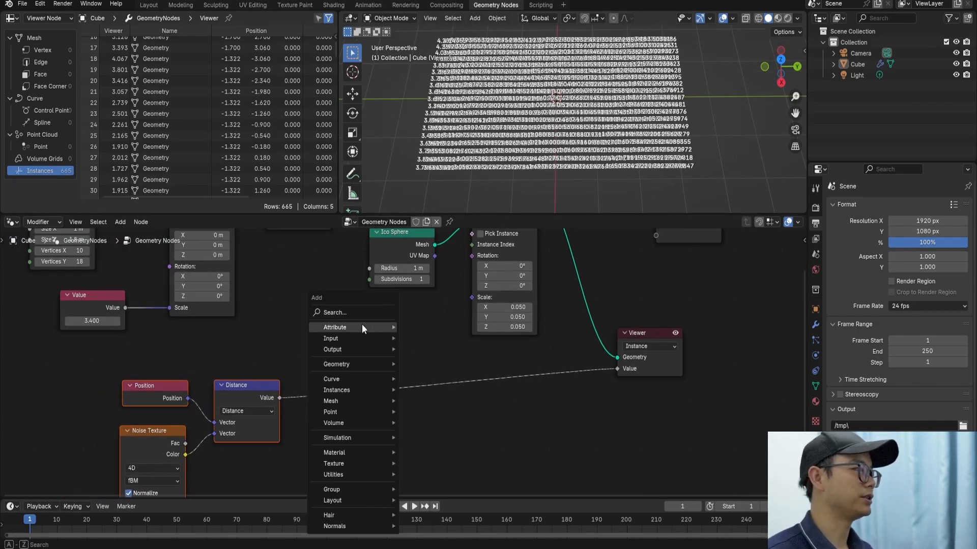
click(361, 312)
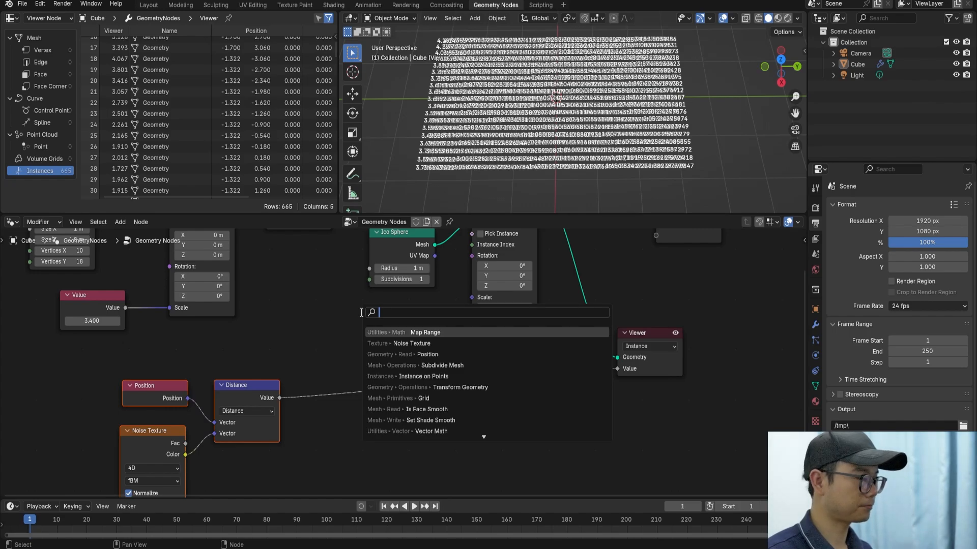
text(math)
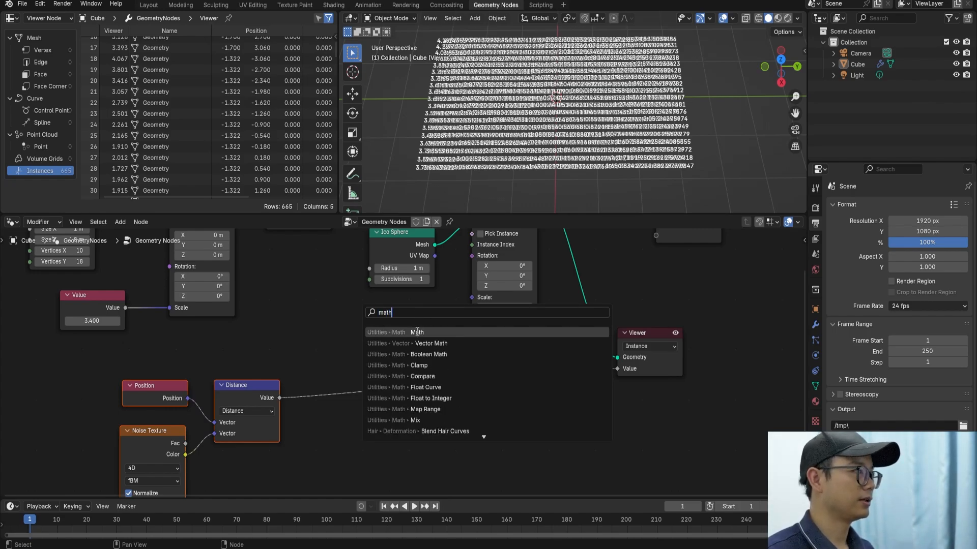
click(417, 331)
click(328, 374)
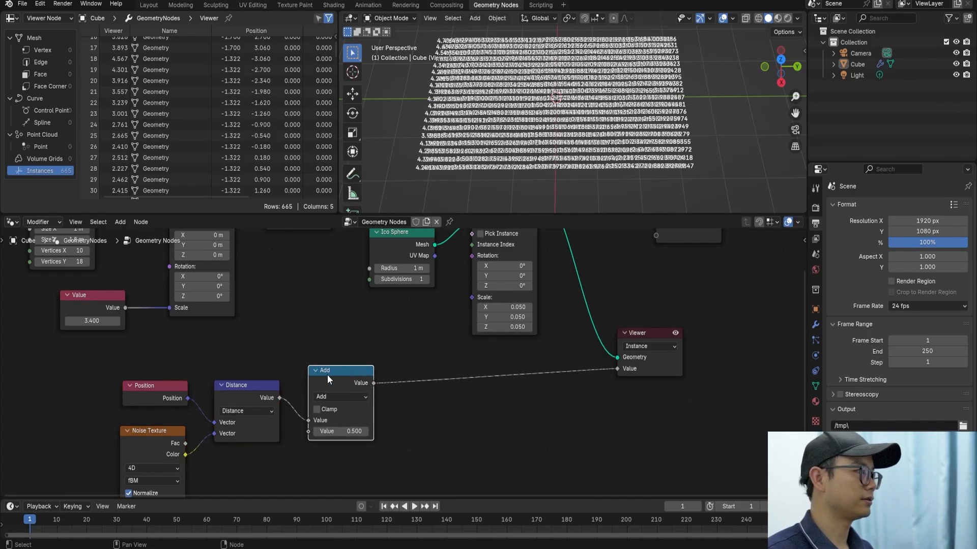
- Link the Add node's Value to the Scale input of Instance on Points
scroll(327, 371, up, 3)
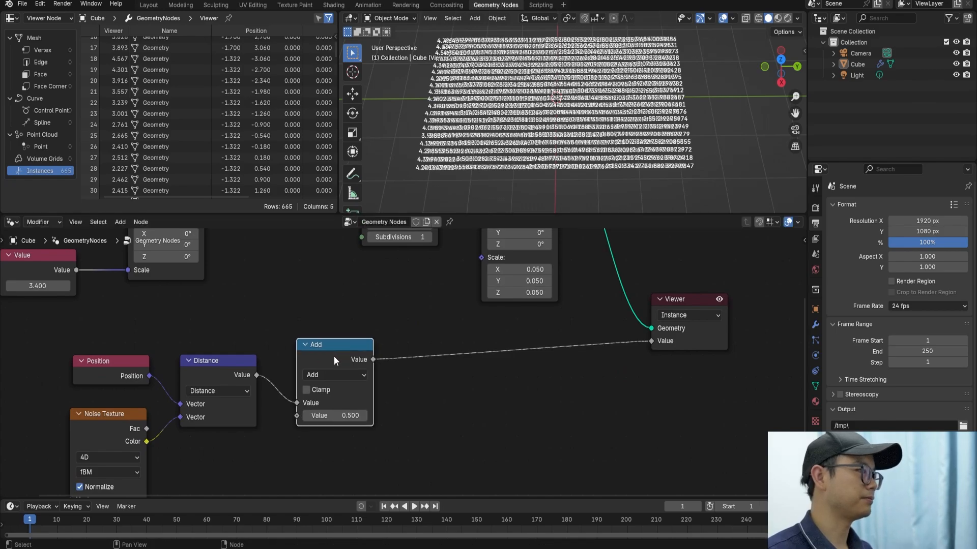
scroll(335, 360, up, 1)
scroll(334, 360, down, 2)
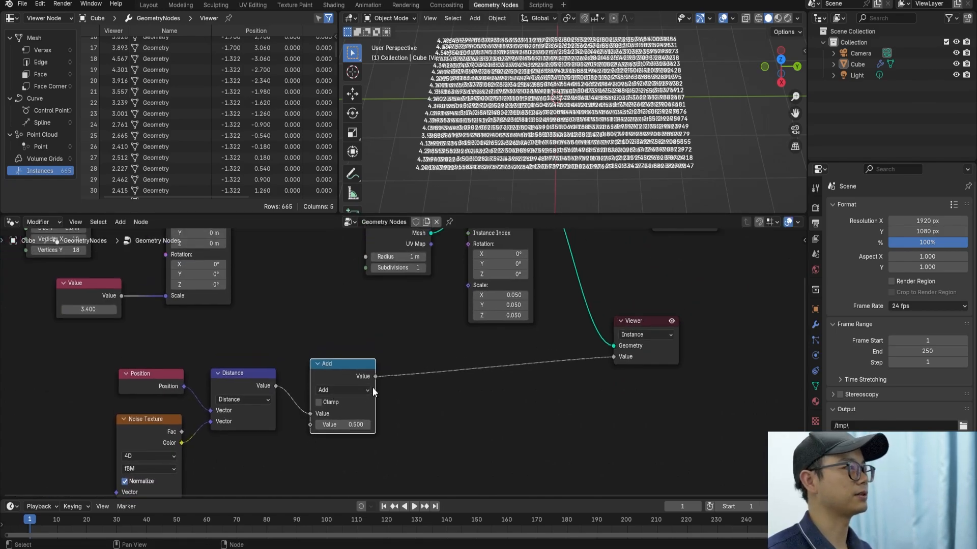
drag(376, 377, 470, 292)
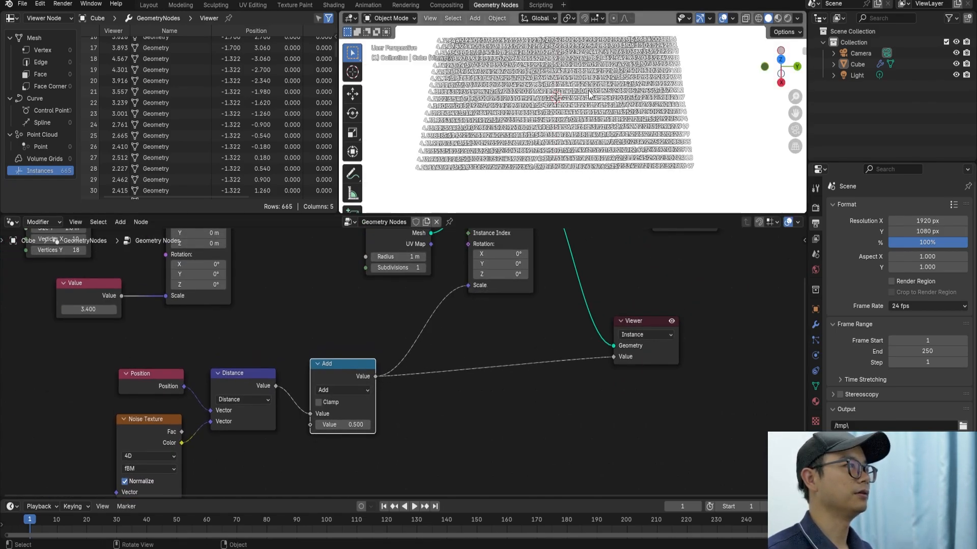
- Turn off the Viewer Node attribute text overlay in the 3D viewport
click(733, 18)
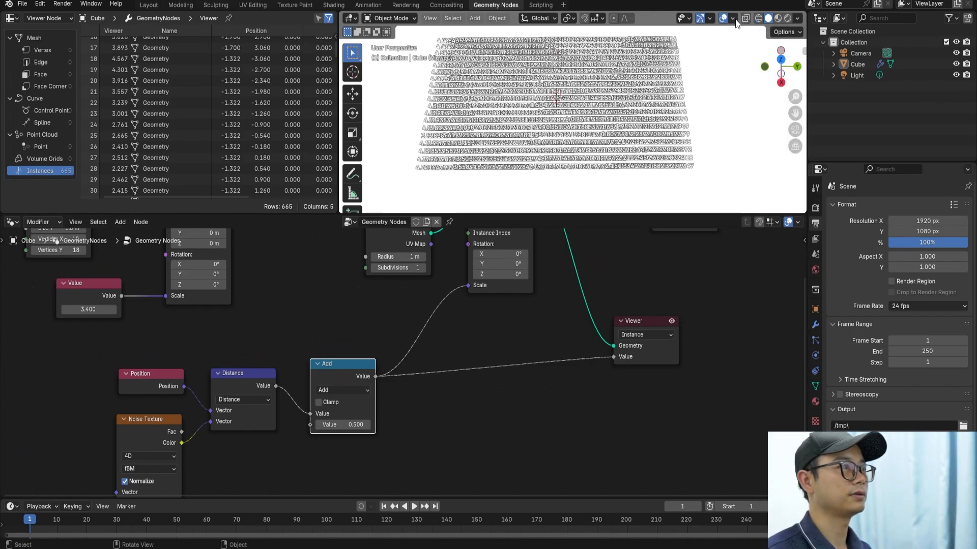
click(732, 18)
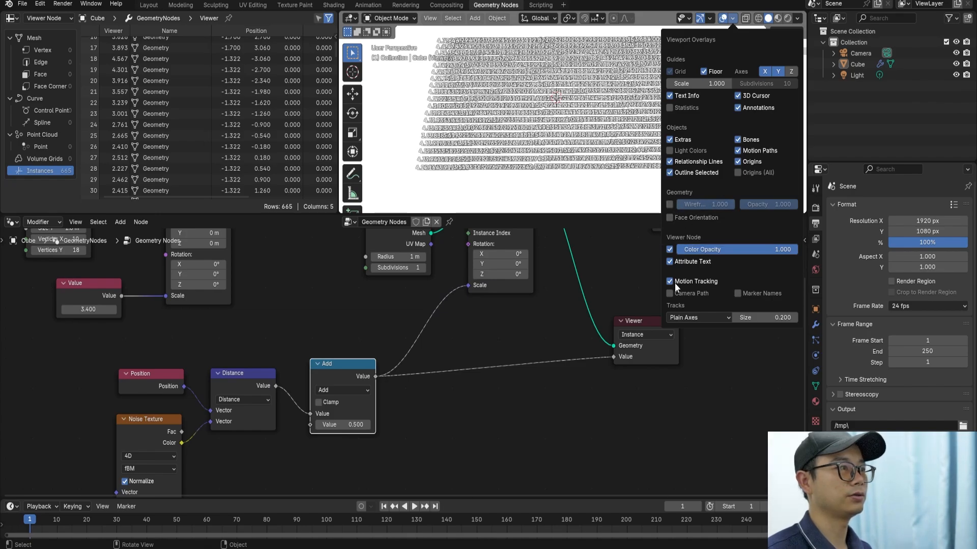
click(673, 262)
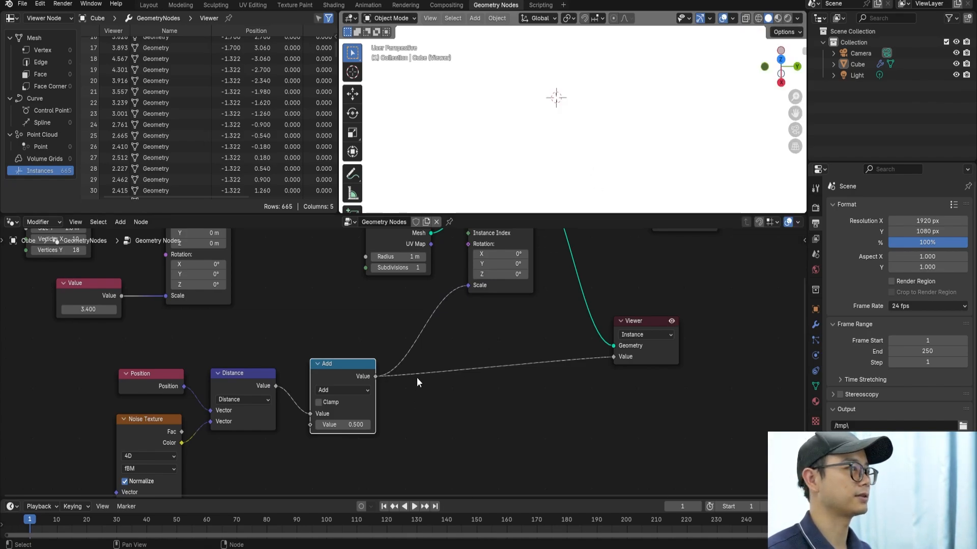
- Move the Add node closer to the Viewer, change its operation to Multiply and set its second value to 0.1
scroll(402, 376, down, 1)
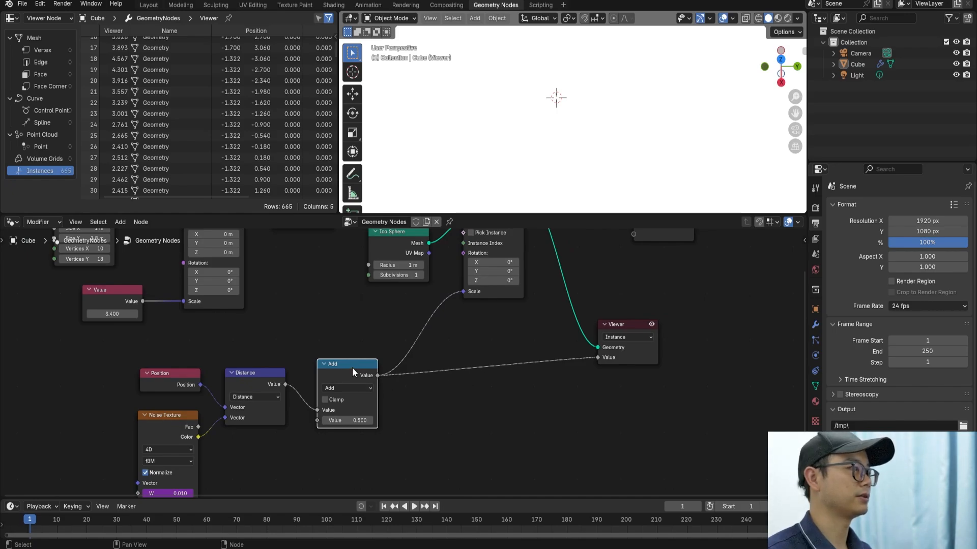
drag(352, 367, 436, 346)
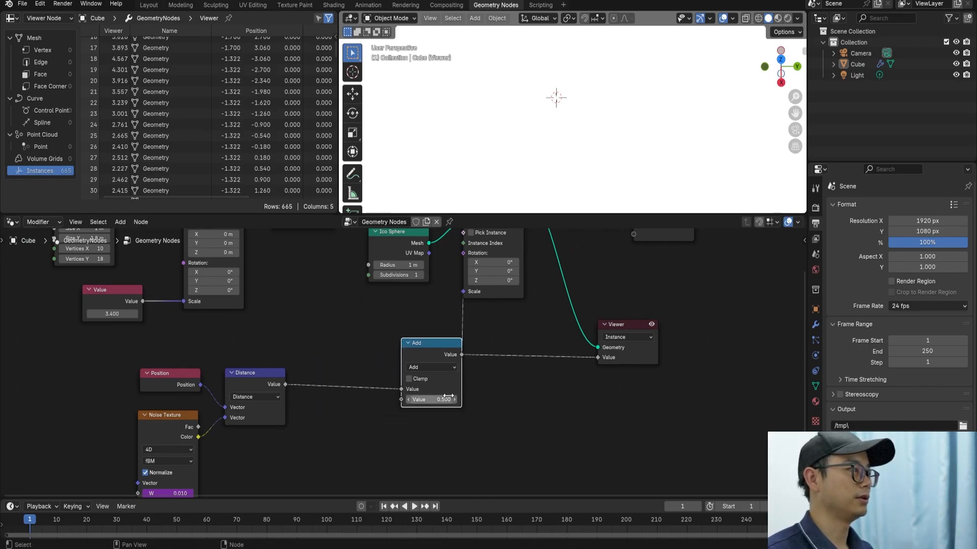
click(430, 369)
click(432, 412)
click(438, 401)
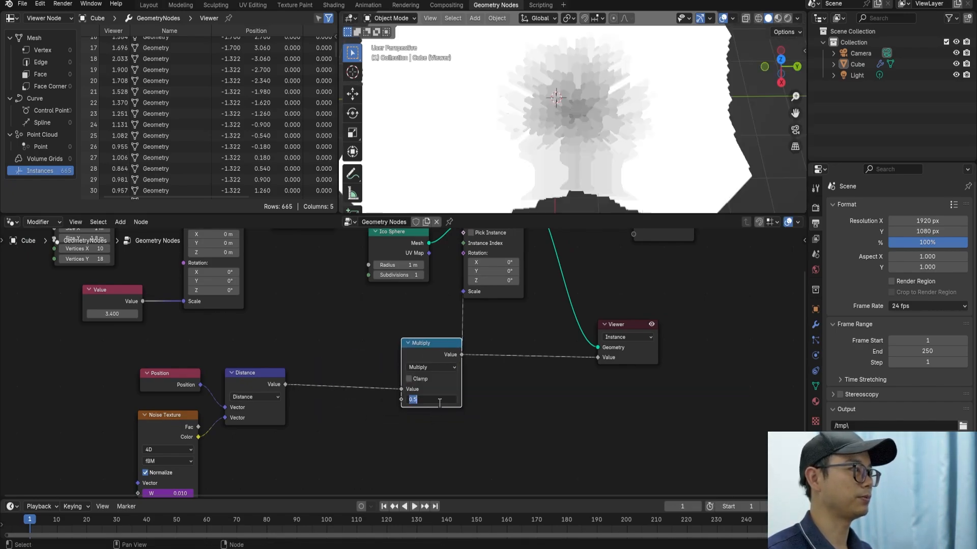
key(Return)
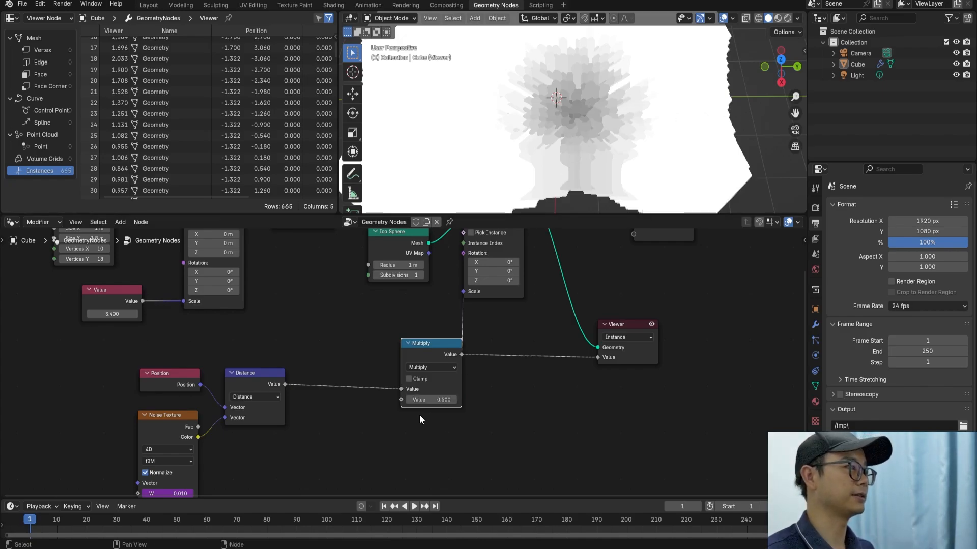
click(426, 400)
text(0.1)
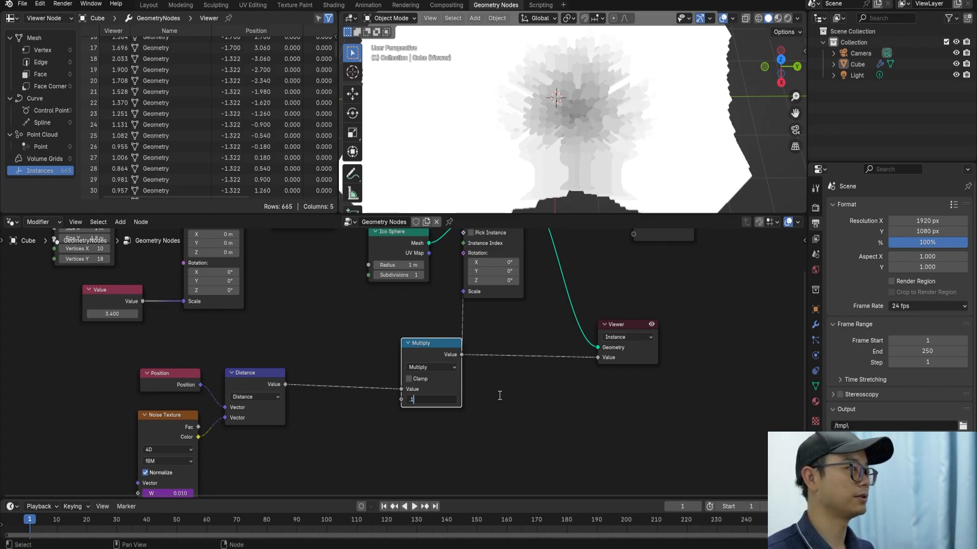
key(Return)
mouse_move(607, 124)
middle_down()
mouse_move(599, 108)
mouse_move(597, 121)
middle_up()
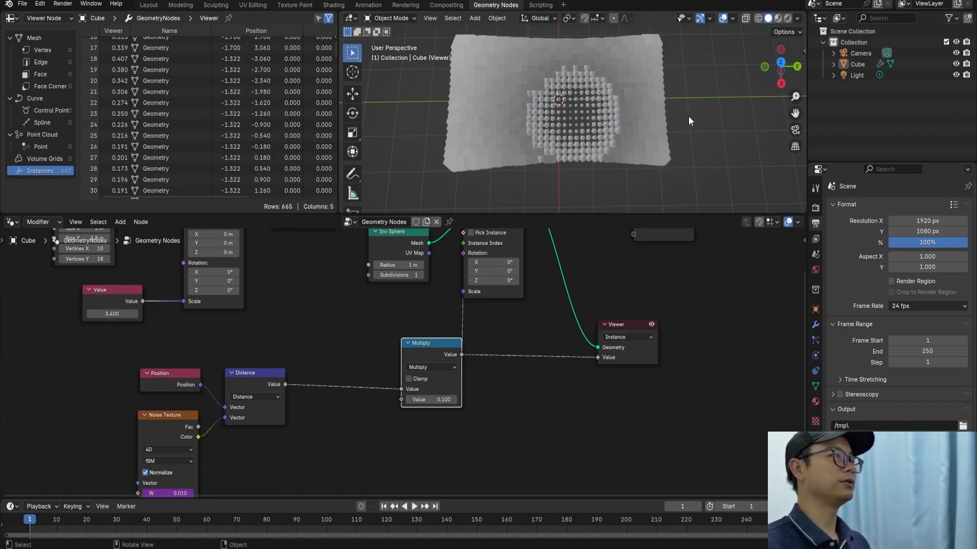
drag(427, 346, 422, 378)
click(177, 428)
key(shift+a)
click(343, 324)
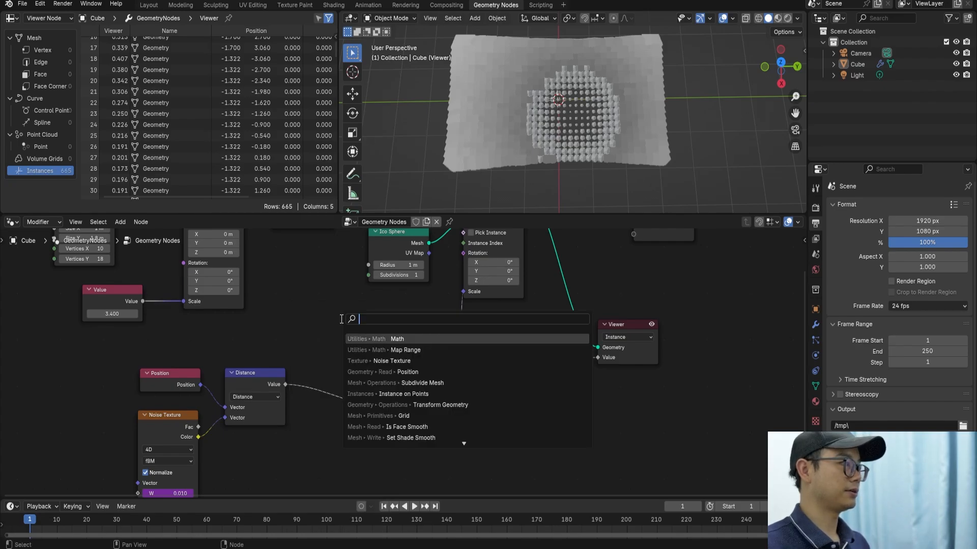
key(Escape)
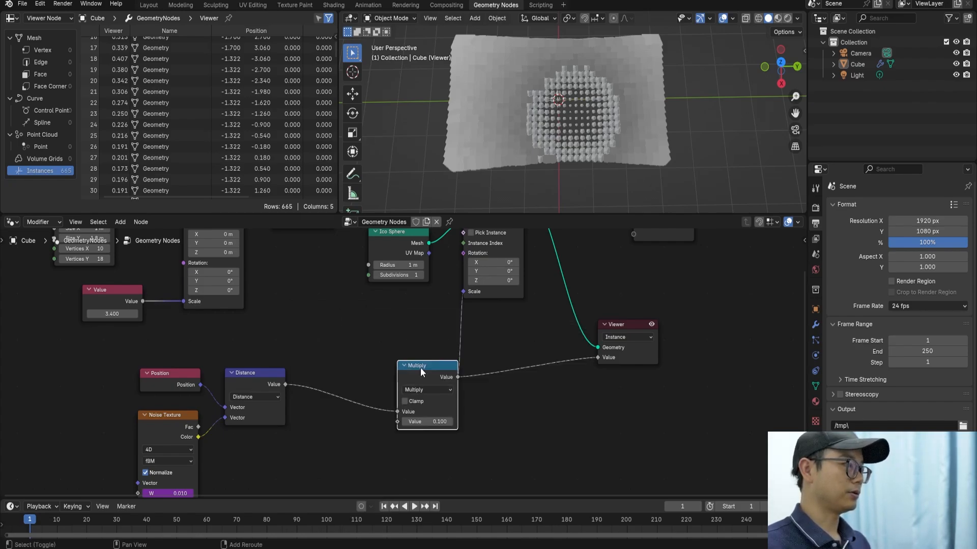
- Insert a duplicate of the Multiply node between Distance and Multiply, switch it to Sine and play the animation
key(shift+d)
click(362, 372)
mouse_move(362, 371)
mouse_down()
mouse_move(422, 375)
mouse_move(359, 369)
mouse_up()
click(367, 387)
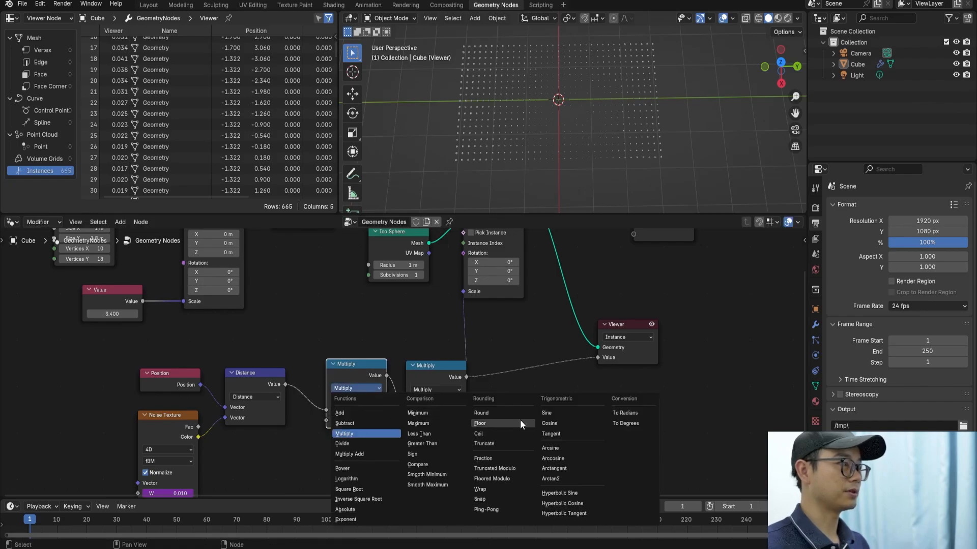
click(554, 415)
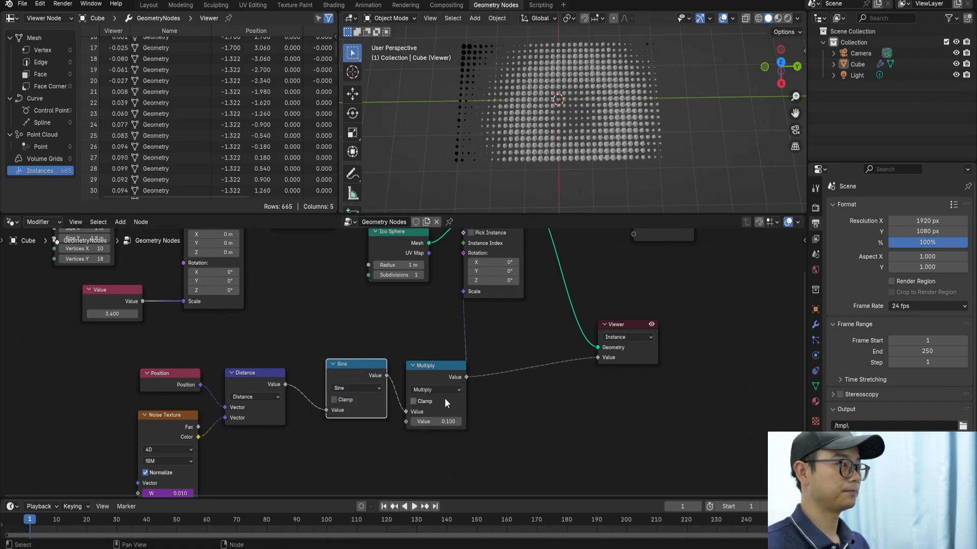
key(space)
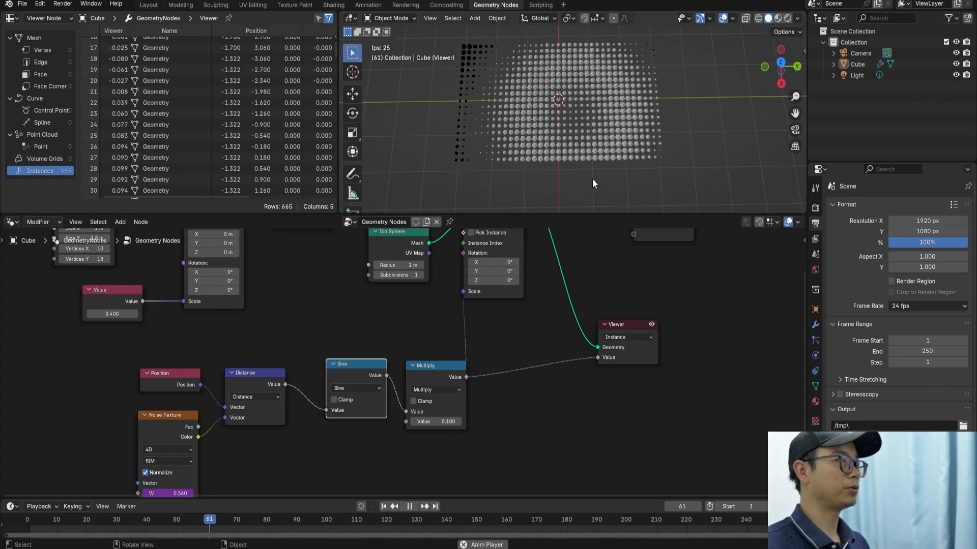
key(space)
- Move the Position, Noise Texture and Distance nodes together away from the Sine node to make room
scroll(259, 490, up, 2)
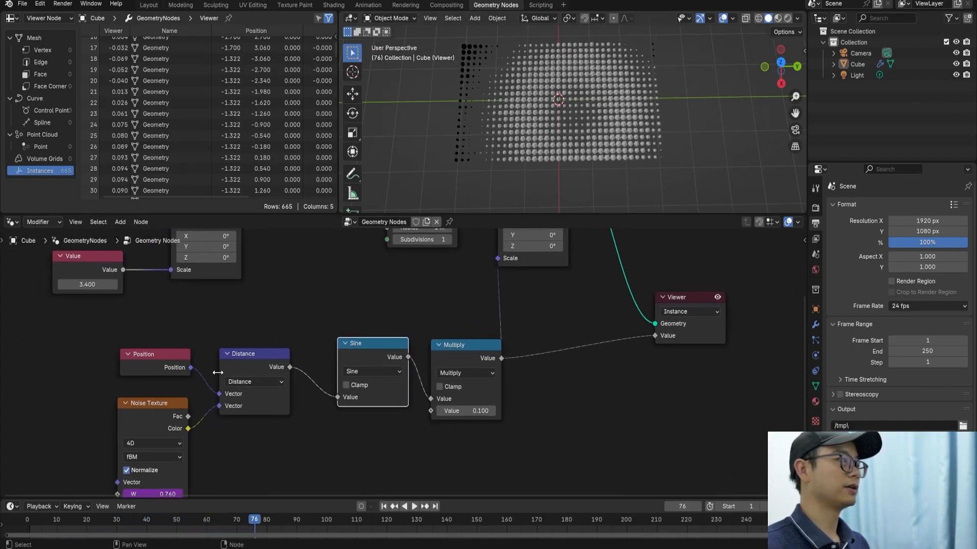
drag(116, 337, 258, 453)
drag(248, 368, 216, 366)
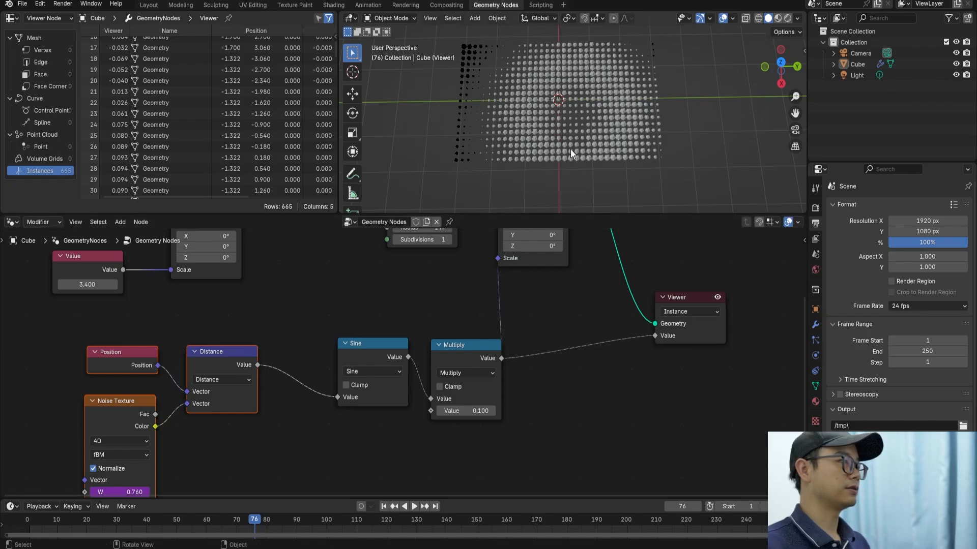
- Insert a duplicate of the Sine node between Distance and Sine and change its operation to Add
click(373, 353)
drag(369, 346, 319, 353)
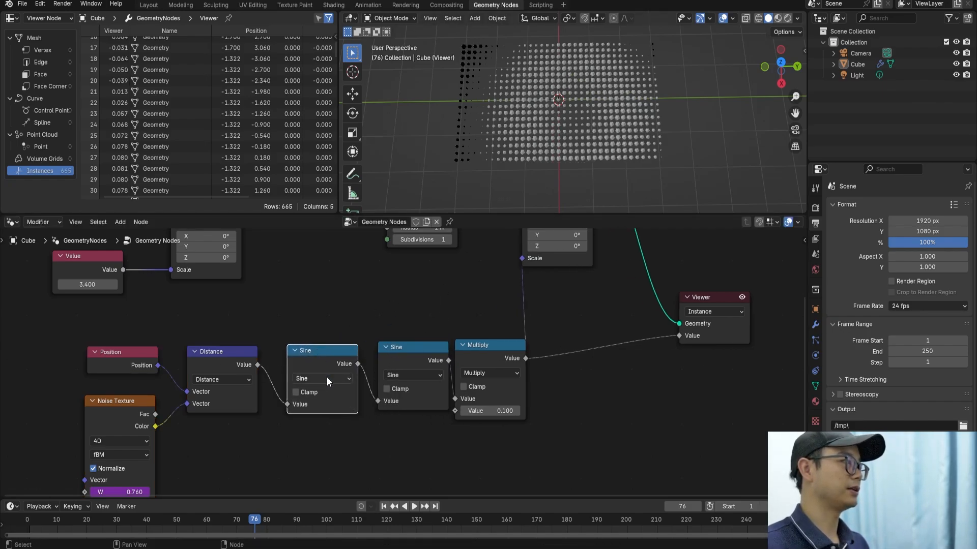
middle_drag(326, 377, 374, 352)
click(375, 352)
click(371, 353)
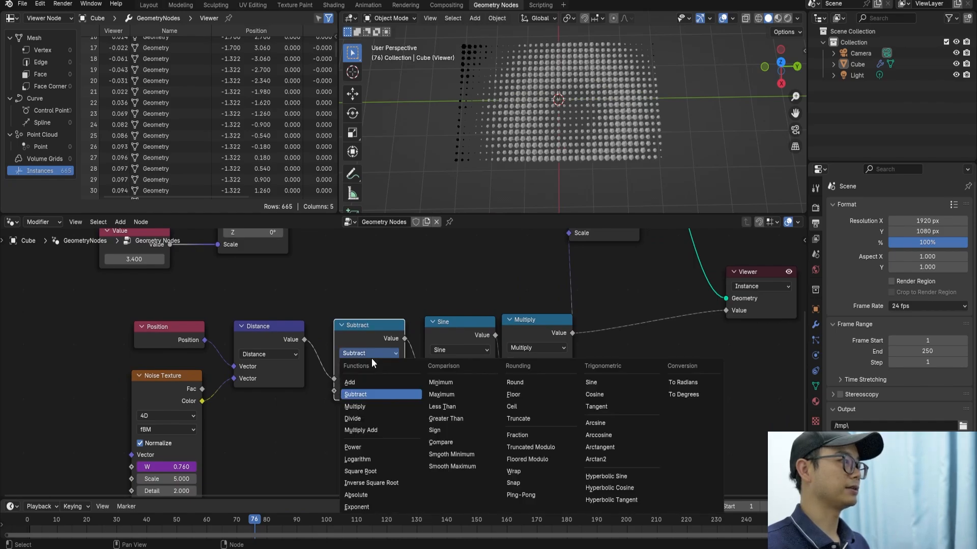
click(371, 382)
- Add a Scene Time node and link its Seconds output to the second Value input of the Add node
scroll(371, 383, down, 2)
key(shift+a)
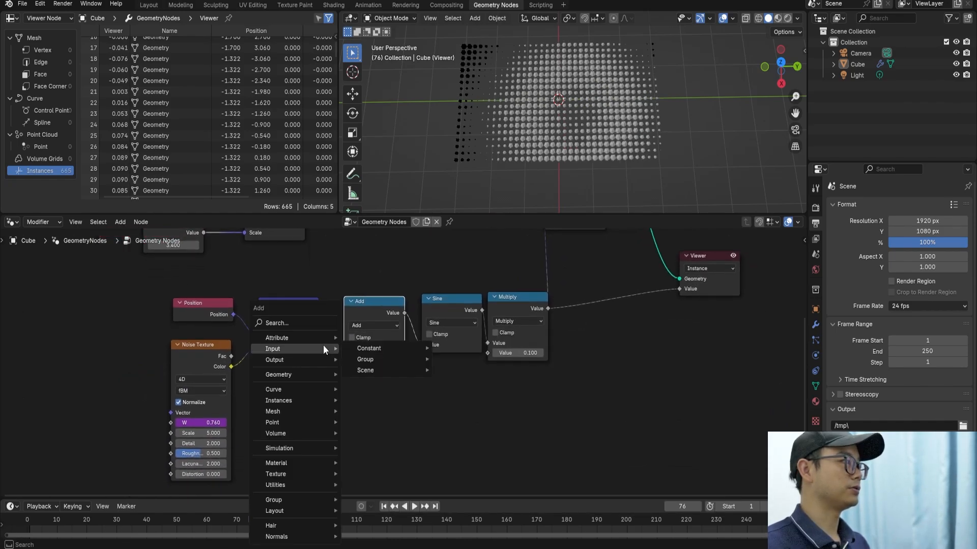
text(sc)
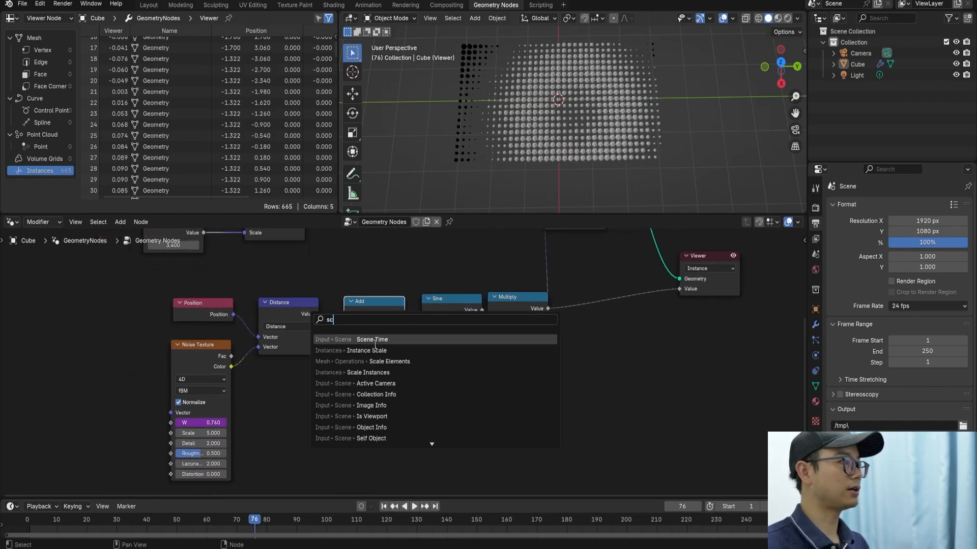
click(375, 341)
click(271, 398)
drag(328, 409, 345, 359)
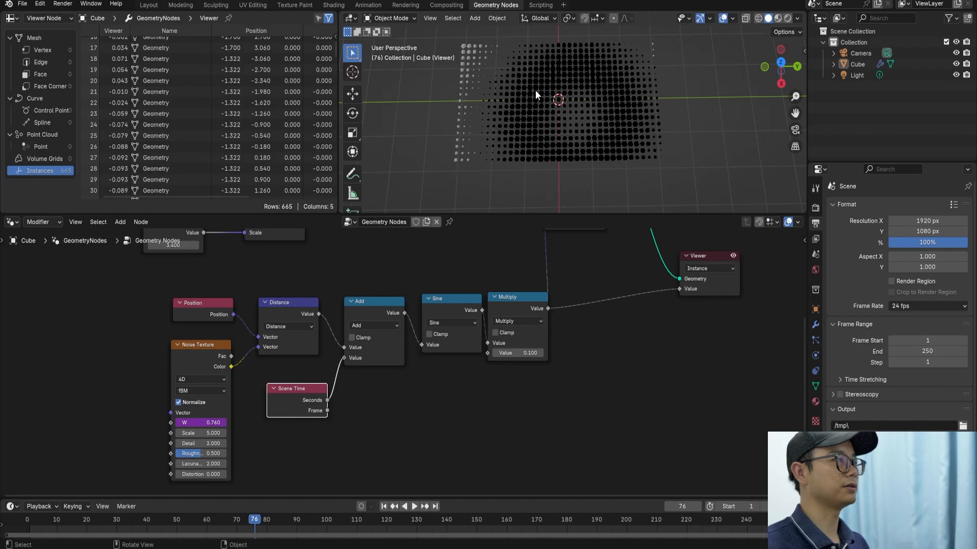
- Play the animation to check how Scene Time drives the sphere sizes across the grid
middle_drag(548, 154, 581, 96)
key(space)
key(space)
- Insert a duplicate of the Sine node between Add and Sine, change it to Multiply and set its value to 10
scroll(456, 288, up, 1)
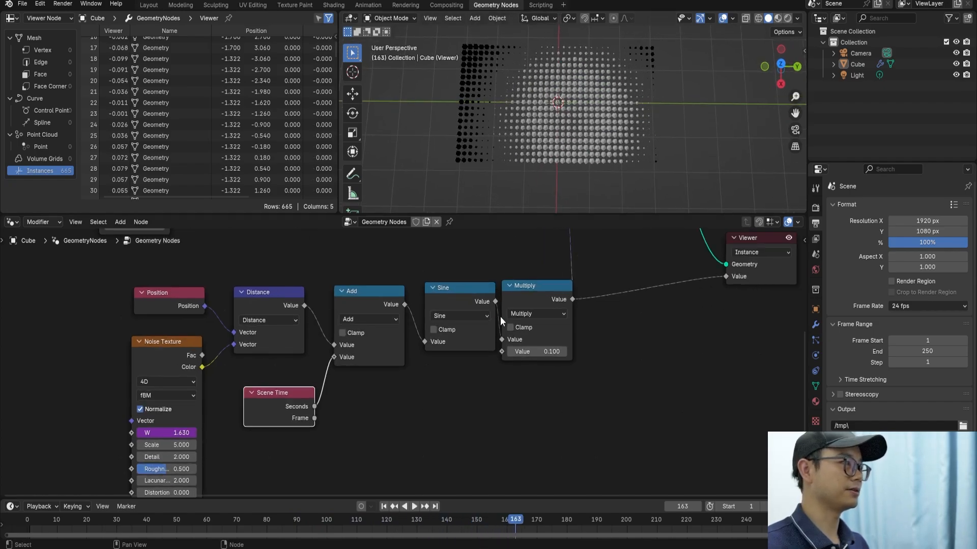
drag(561, 402, 468, 293)
key(shift+a)
text(sine)
key(Return)
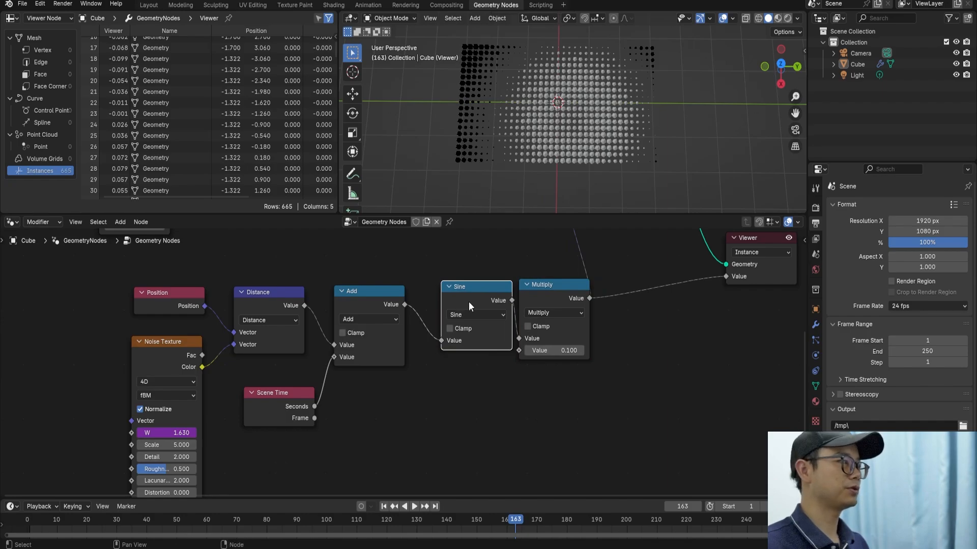
click(425, 303)
scroll(469, 335, up, 1)
click(462, 314)
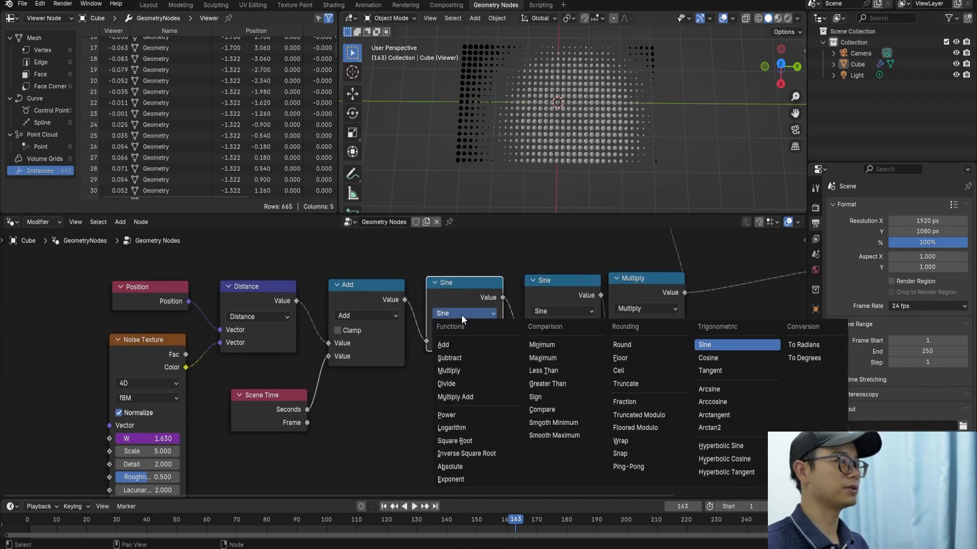
click(465, 372)
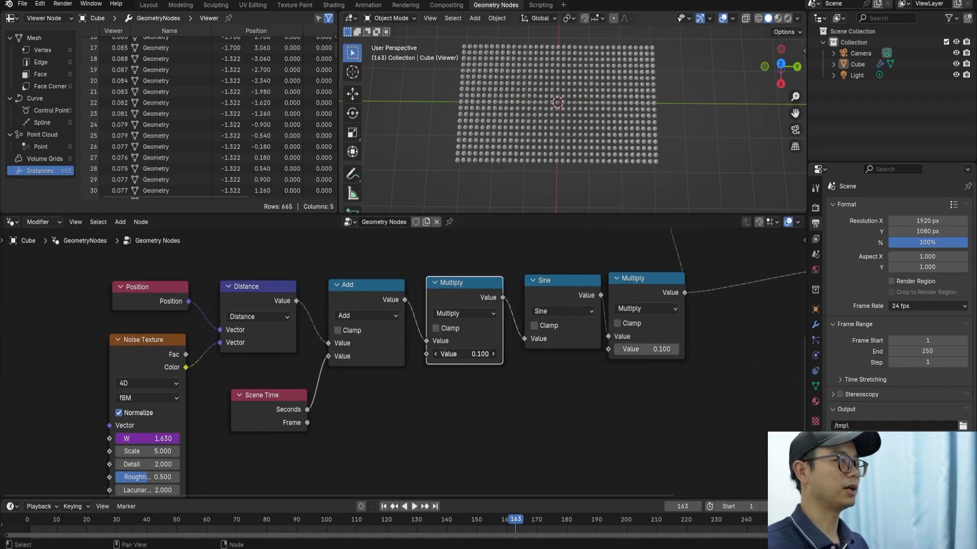
text(10)
key(Return)
- Play the animation to examine the ring pattern produced by the multiplied distance
key(space)
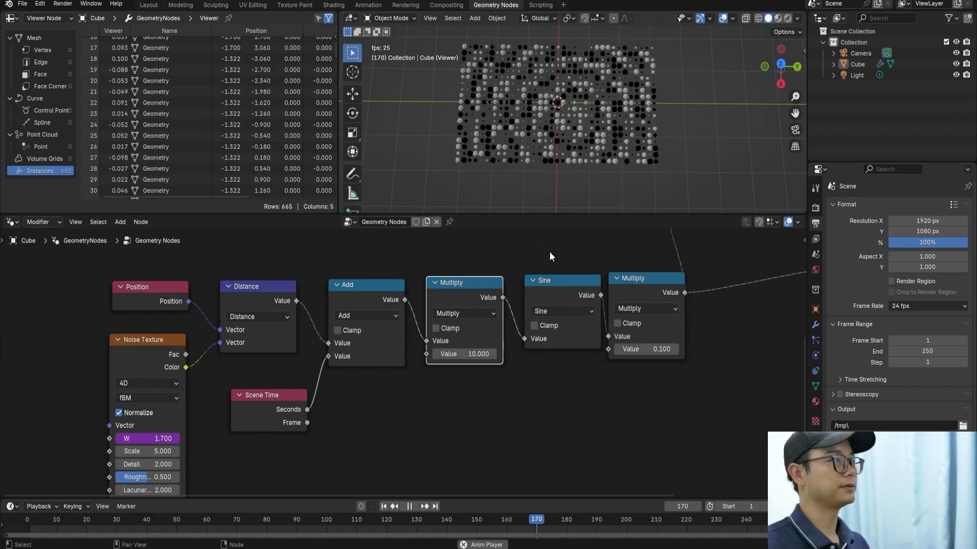
scroll(509, 358, down, 3)
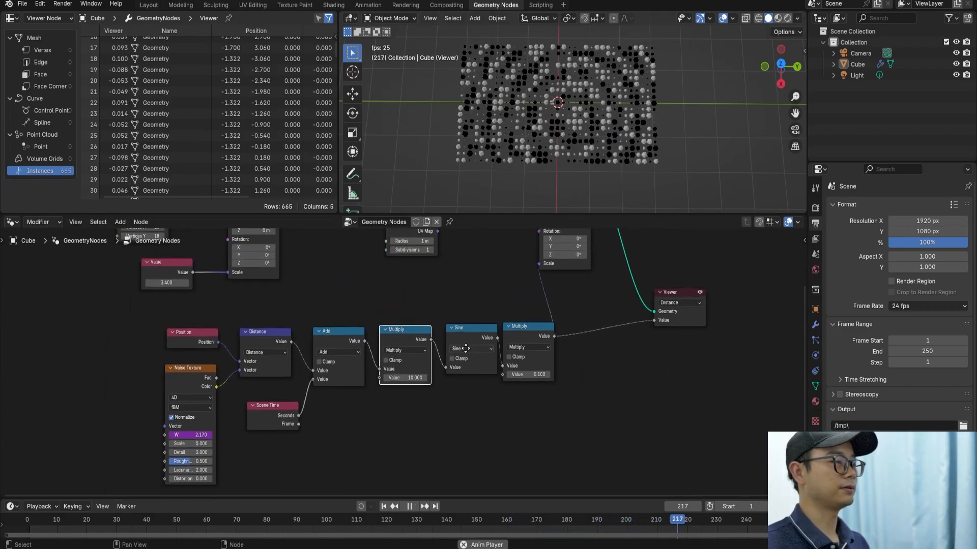
key(space)
- Set the Subdivide Mesh level to 3 and inspect the denser sphere grid up close
shift+scroll(447, 297, up, 4)
scroll(339, 298, up, 1)
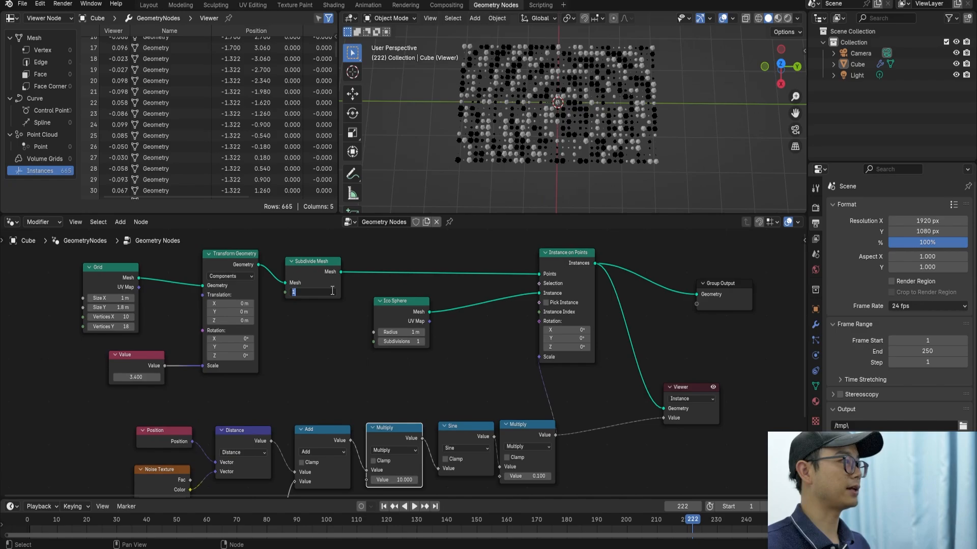
text(3)
key(Return)
middle_drag(507, 371, 518, 290)
scroll(584, 151, up, 5)
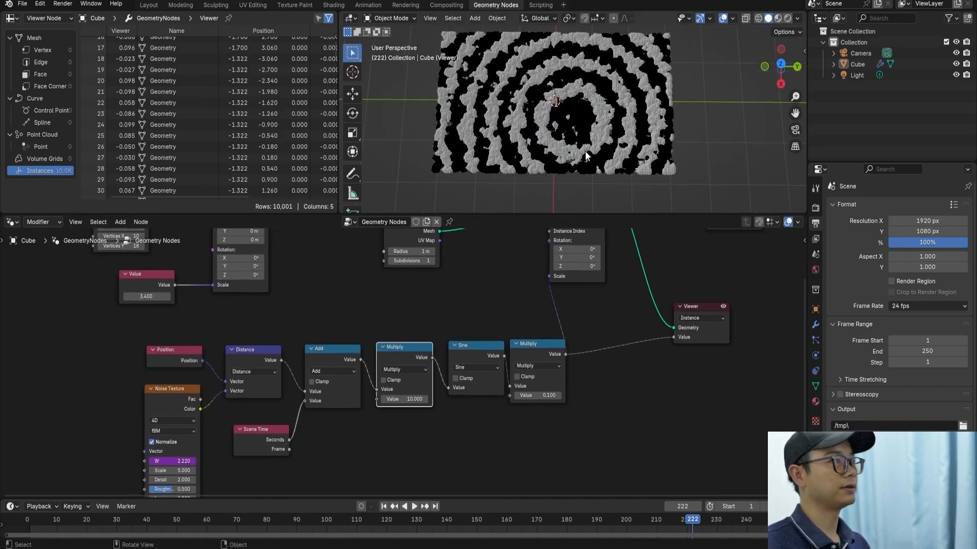
middle_drag(584, 150, 580, 95)
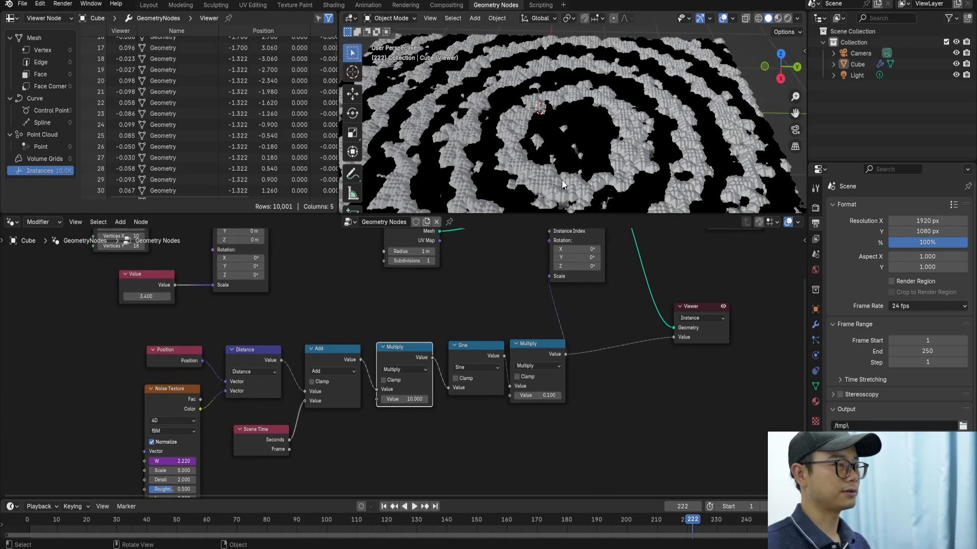
scroll(561, 180, up, 2)
scroll(556, 375, down, 1)
- Move the last Multiply node away from the Sine node and delete the Viewer node
middle_drag(557, 375, 486, 376)
drag(470, 348, 481, 342)
scroll(491, 341, up, 1)
scroll(503, 338, up, 1)
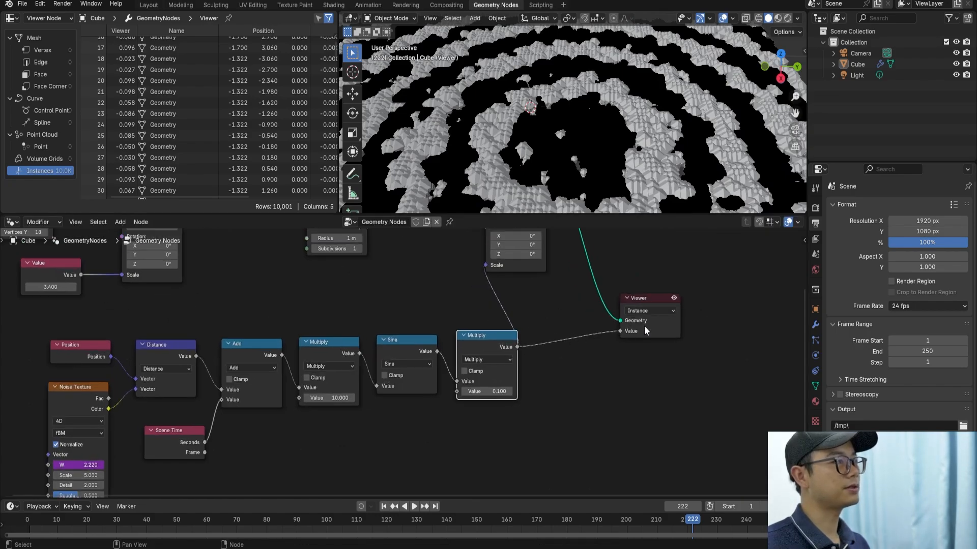
click(654, 325)
scroll(650, 325, down, 1)
key(x)
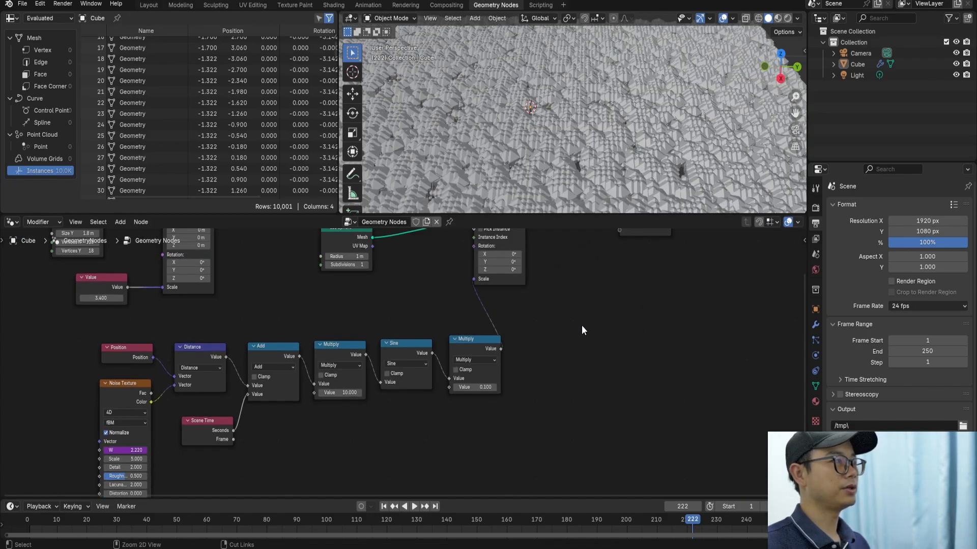
- Set the value of the last Multiply node, which feeds the instance scale, to 0.03
scroll(581, 325, down, 1)
scroll(585, 149, down, 3)
middle_drag(577, 148, 578, 184)
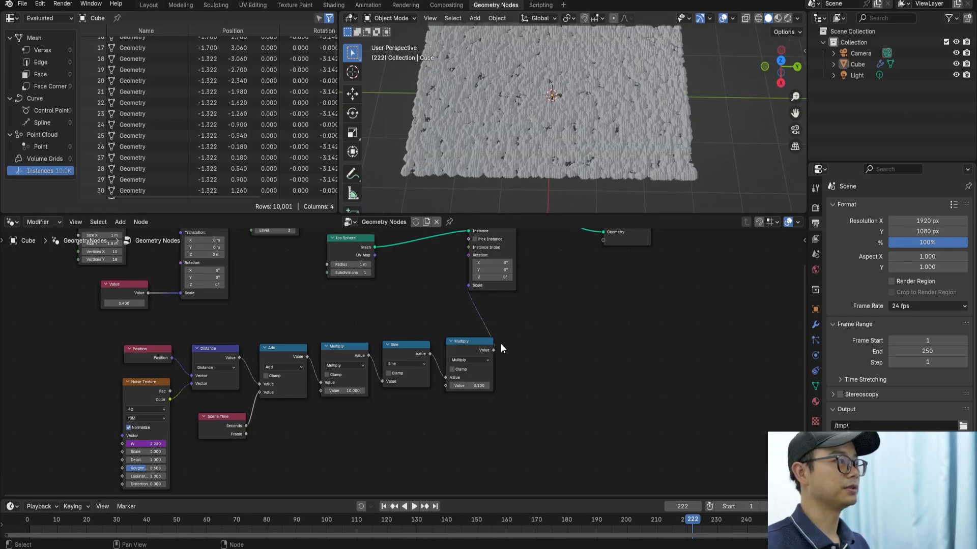
scroll(500, 343, up, 3)
click(515, 396)
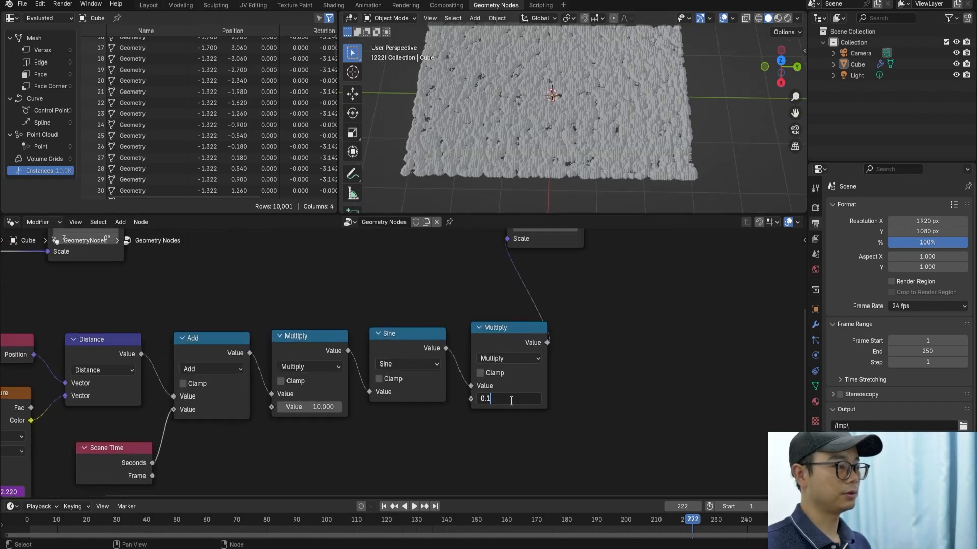
text(0.03)
key(Return)
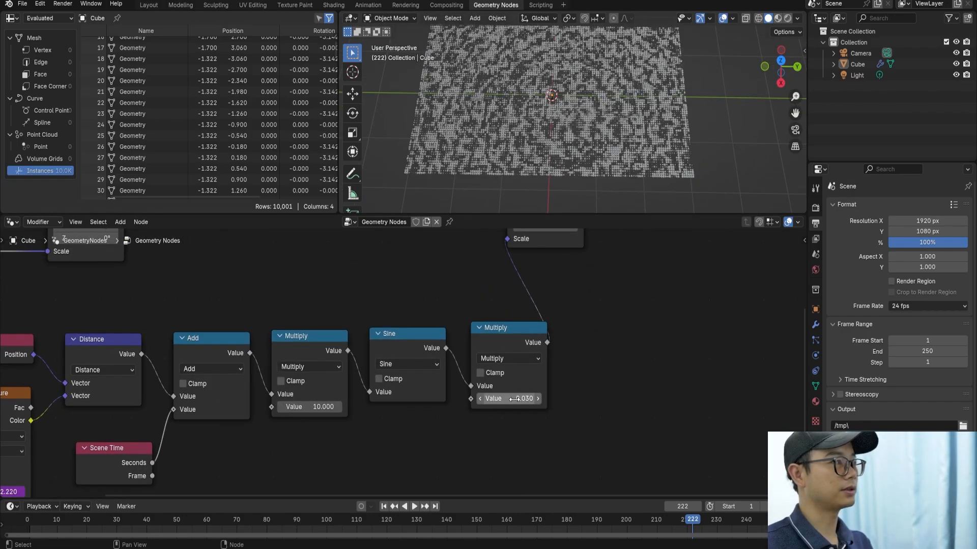
- Set the value of the Multiply node between Add and Sine to 3
middle_drag(581, 169, 589, 123)
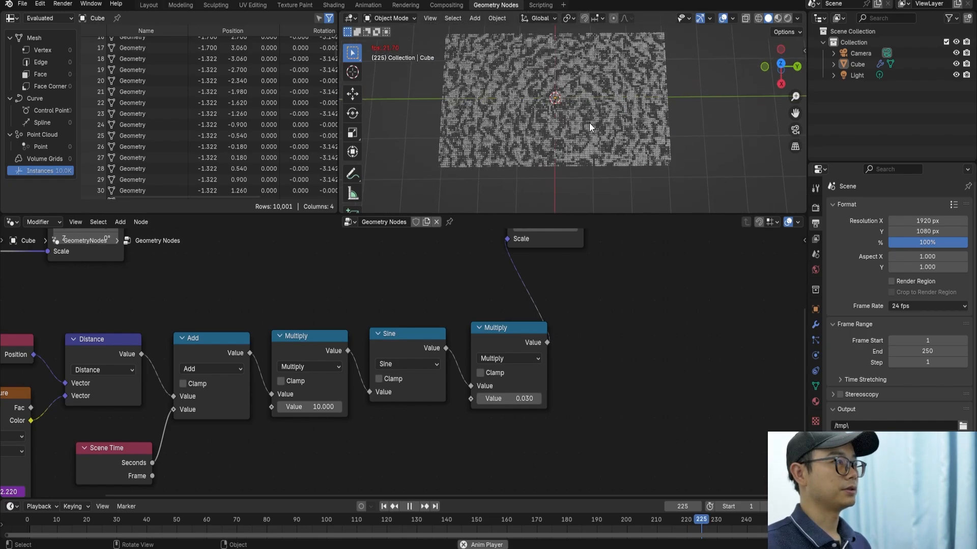
scroll(405, 362, up, 1)
click(304, 415)
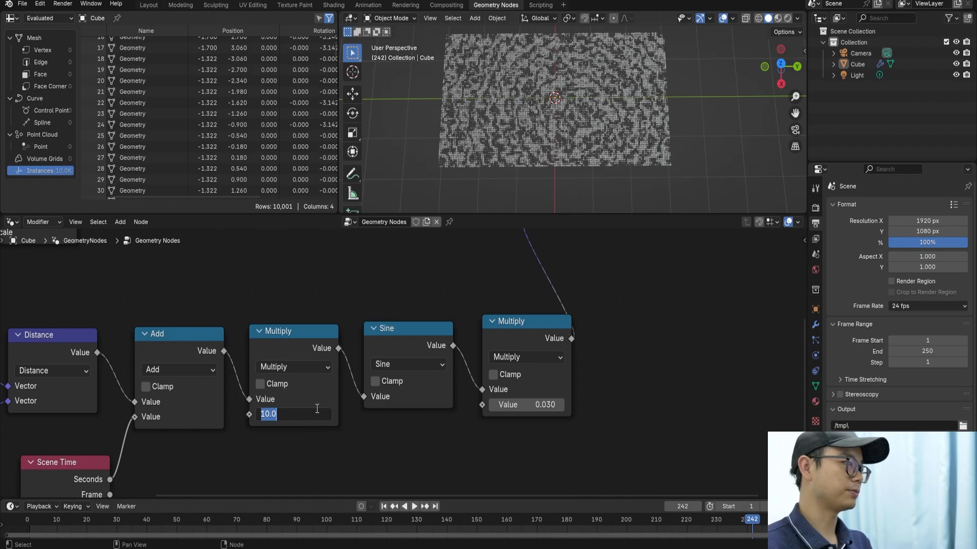
text(3)
key(Return)
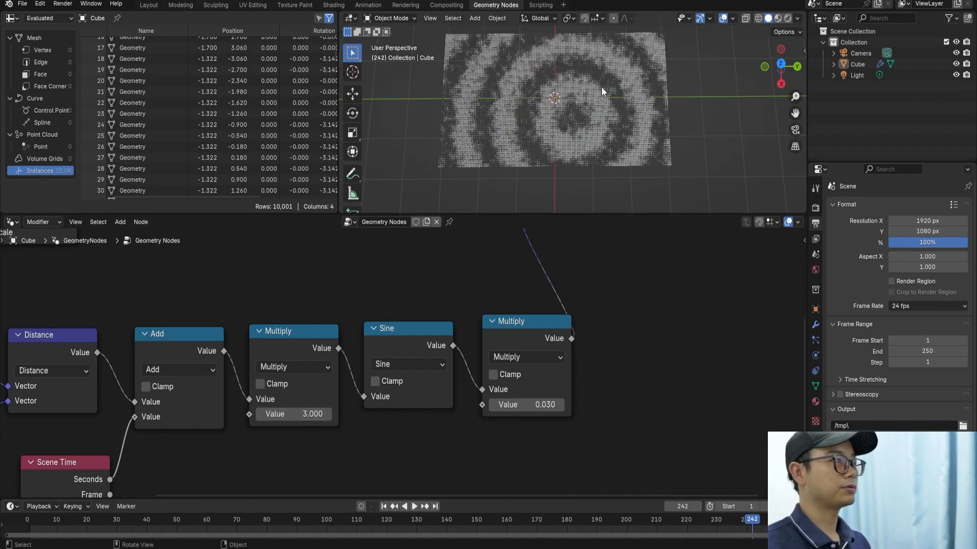
- Play the animation and look closely at the ring pattern produced by the new multiplier
key(space)
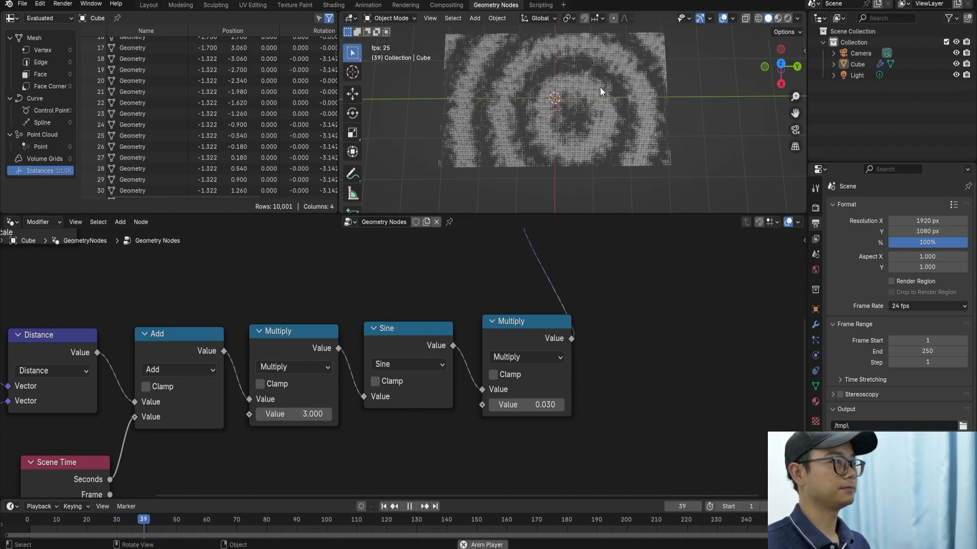
scroll(599, 97, up, 3)
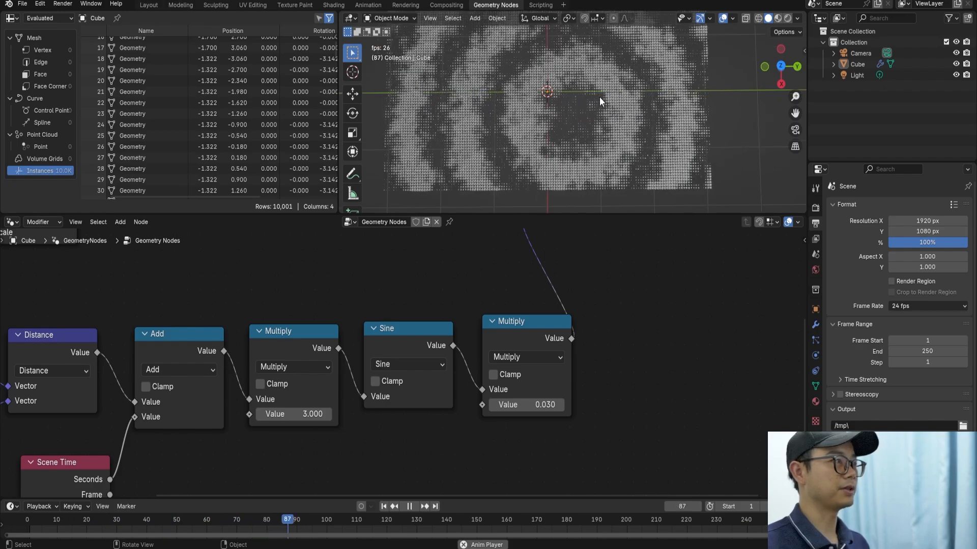
key(space)
- Duplicate the Multiply and Sine pair below the originals and feed the Add output into the copied Multiply
scroll(520, 336, down, 4)
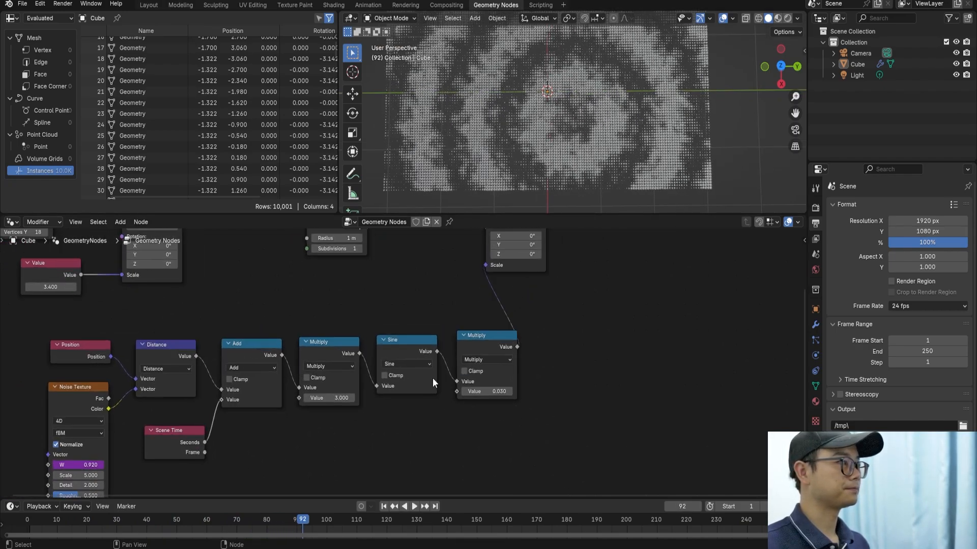
scroll(377, 363, up, 3)
click(317, 297)
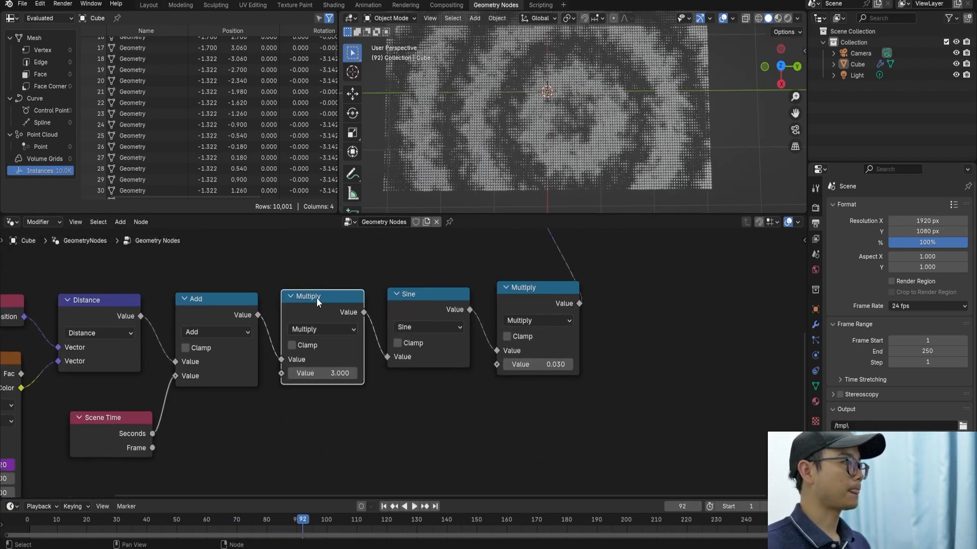
scroll(387, 356, down, 2)
drag(411, 364, 337, 291)
key(shift+d)
click(337, 407)
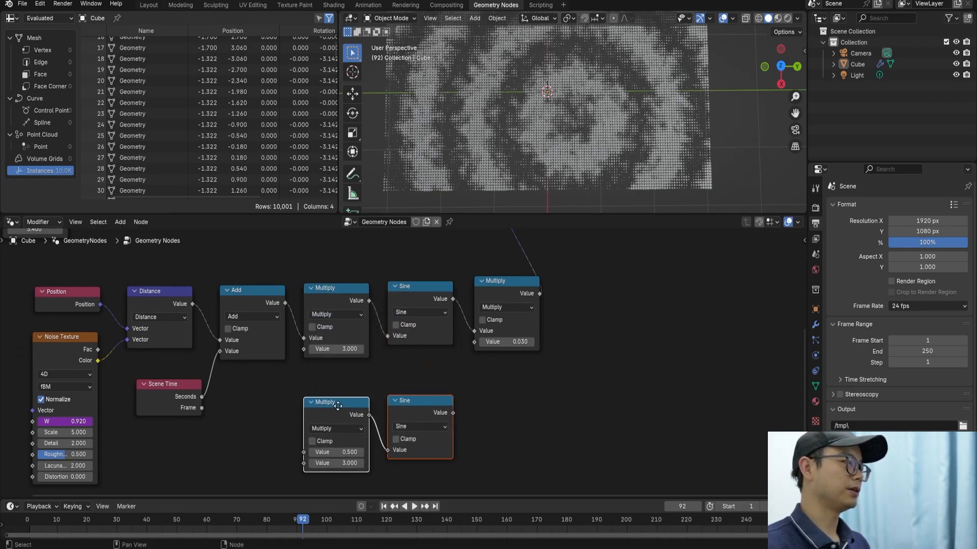
drag(287, 290, 300, 437)
click(453, 402)
- Move the Instance on Points and Group Output nodes farther right to make room for the math nodes
scroll(455, 400, down, 4)
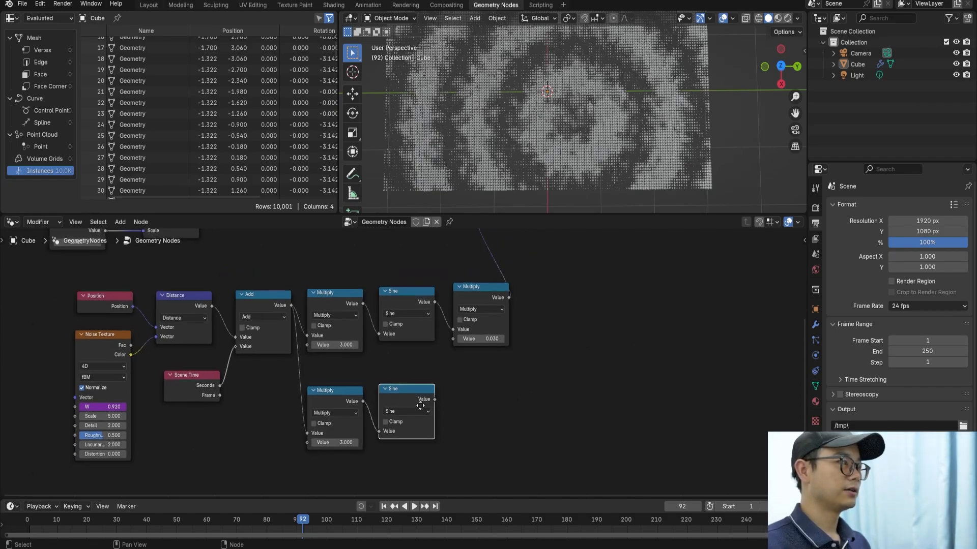
middle_drag(415, 406, 442, 425)
drag(545, 352, 438, 260)
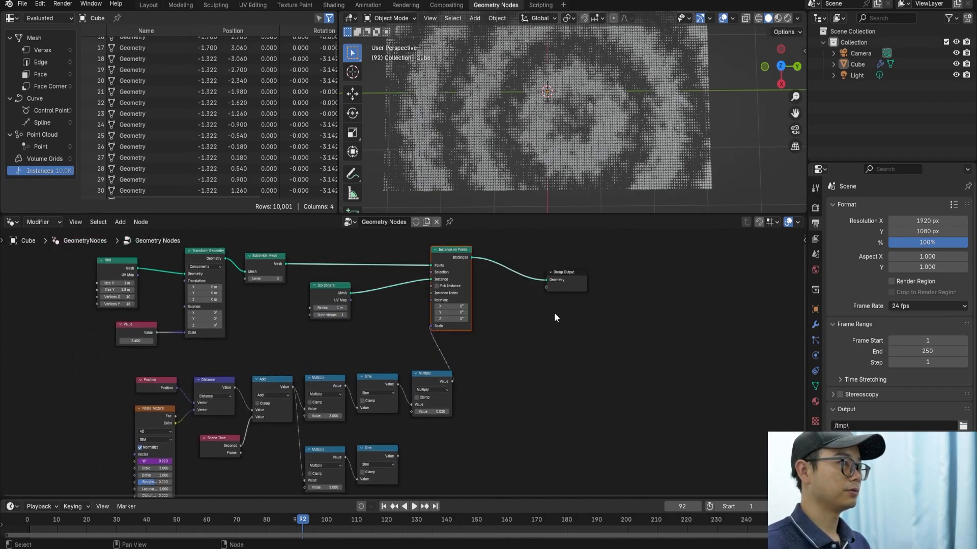
drag(561, 313, 456, 264)
key(g)
click(585, 273)
- Set the value of the duplicated lower Multiply node to 15
scroll(360, 388, up, 4)
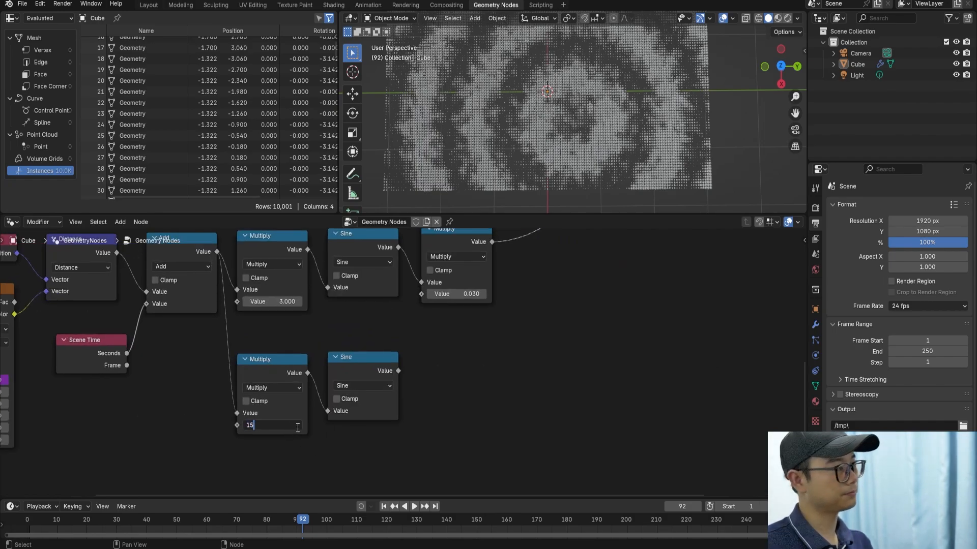
key(Return)
middle_drag(407, 429, 352, 462)
- Move the last Multiply node away from the upper Sine and insert a duplicate of it on the link between them
scroll(353, 462, down, 3)
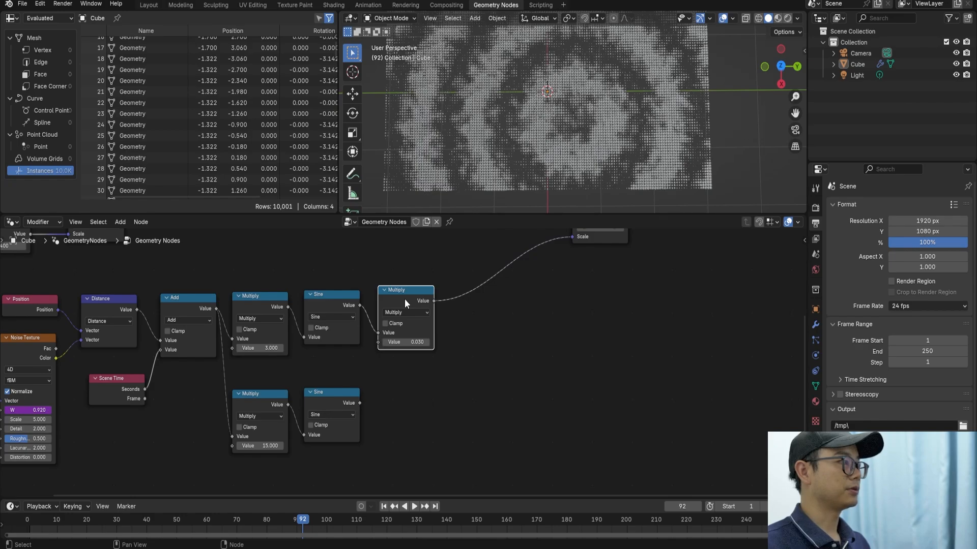
key(g)
click(529, 295)
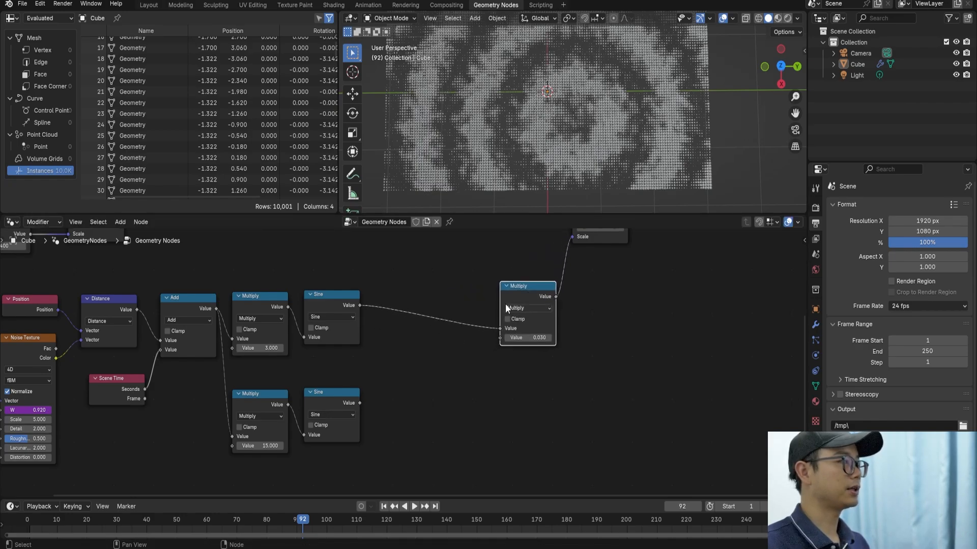
key(shift+d)
click(477, 351)
- Change the operation of the inserted Multiply node to Minimum
scroll(477, 351, up, 1)
scroll(478, 355, up, 1)
click(477, 331)
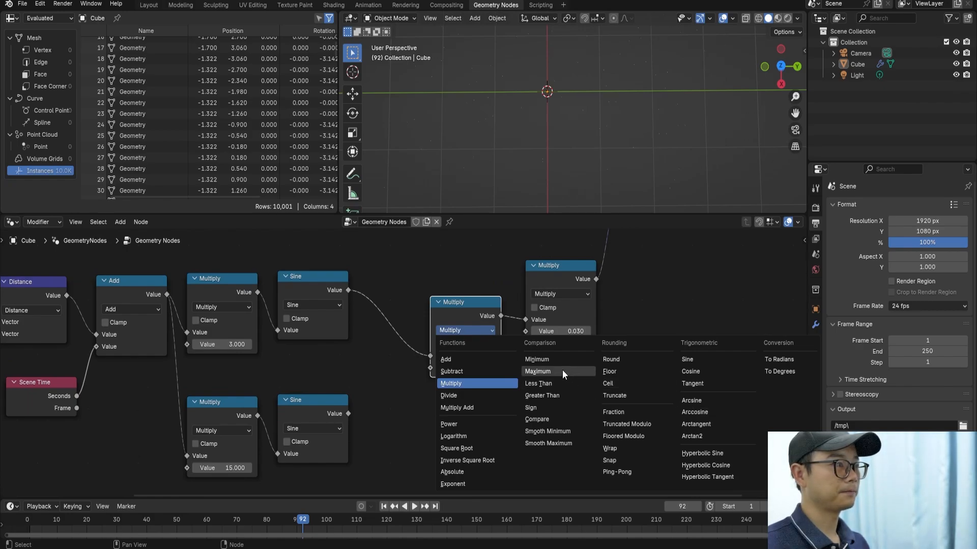
click(551, 362)
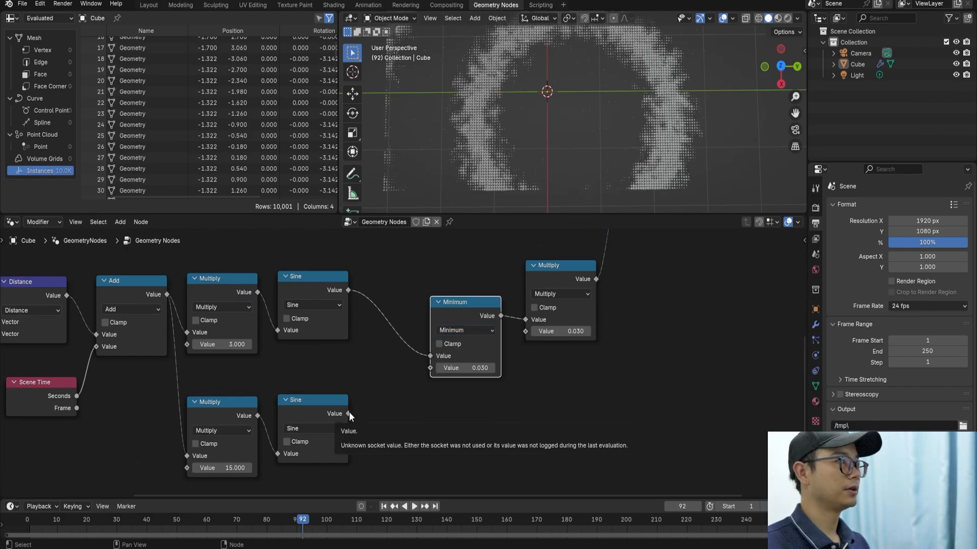
- Connect the lower Sine output to the Minimum node's second value and play the animation to check the combined rings
click(390, 391)
drag(349, 413, 430, 368)
key(space)
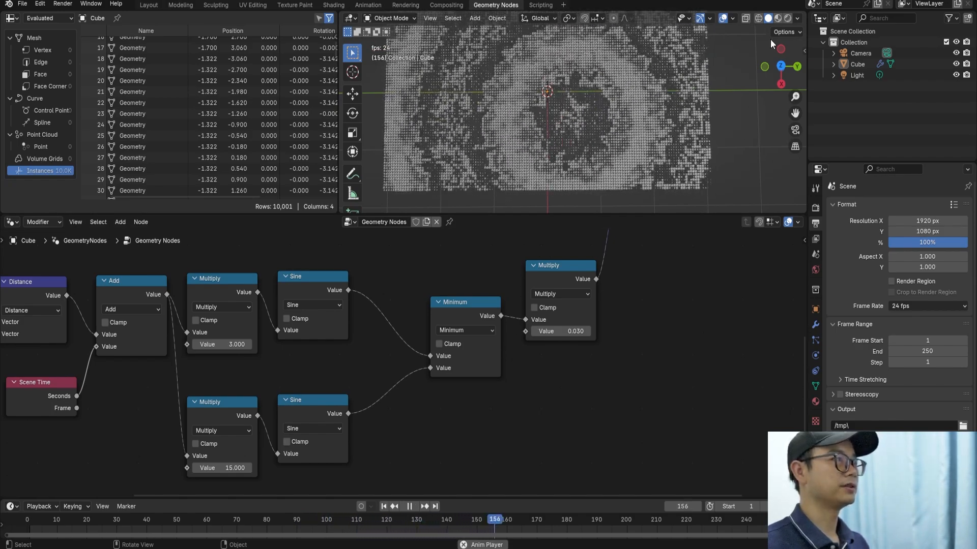
key(space)
- Move the Group Output node farther away from Instance on Points to leave space between them
scroll(518, 328, down, 8)
middle_drag(517, 329, 430, 374)
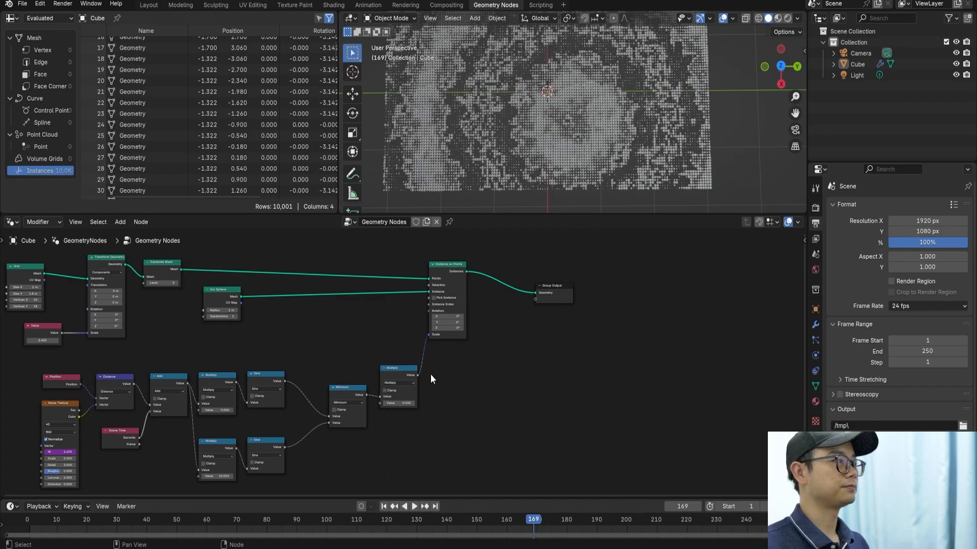
scroll(430, 374, up, 3)
drag(609, 277, 730, 276)
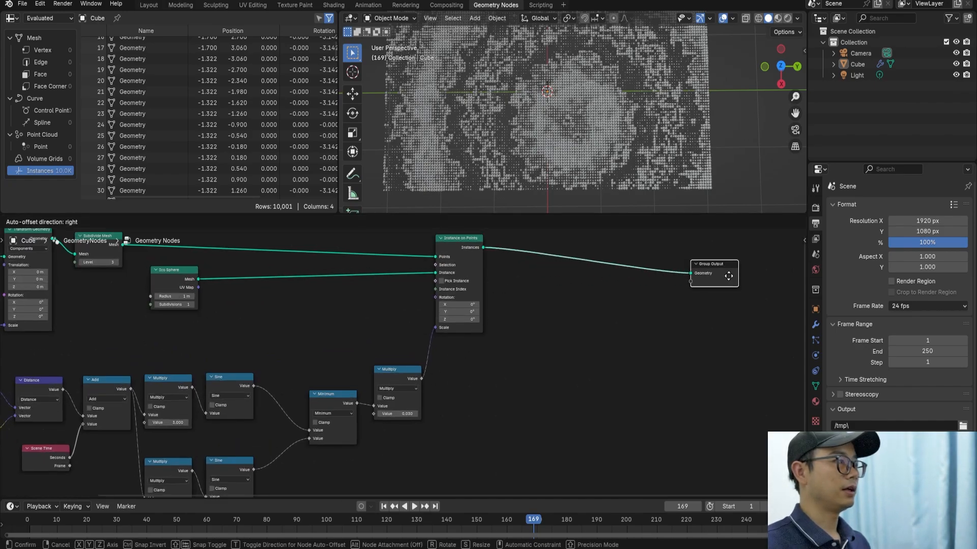
scroll(525, 323, down, 2)
middle_drag(525, 323, 590, 261)
- Tidy the math nodes by nudging the upper Sine and lowering the last Multiply level with the Minimum node
drag(516, 410, 363, 403)
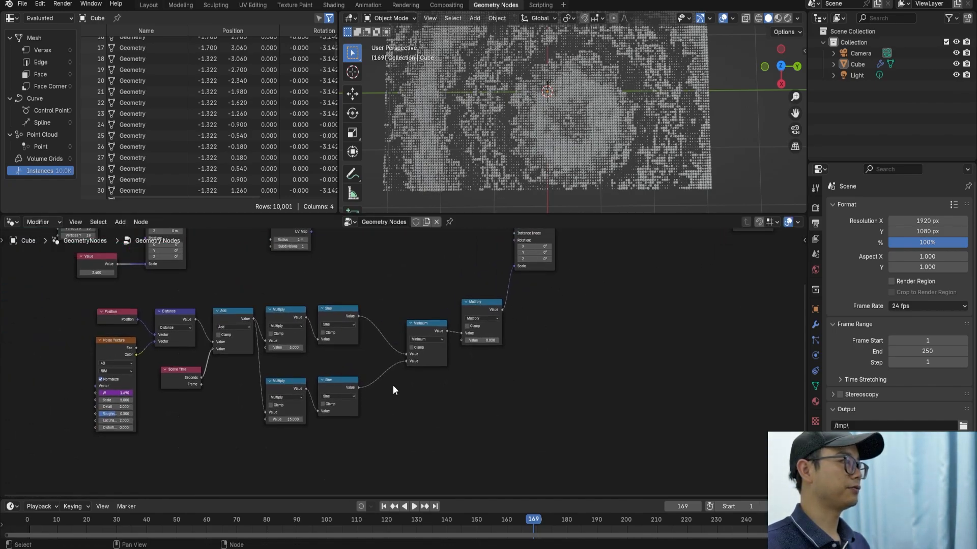
middle_drag(393, 386, 463, 368)
scroll(416, 325, up, 2)
click(420, 294)
drag(420, 292, 421, 296)
drag(586, 288, 586, 317)
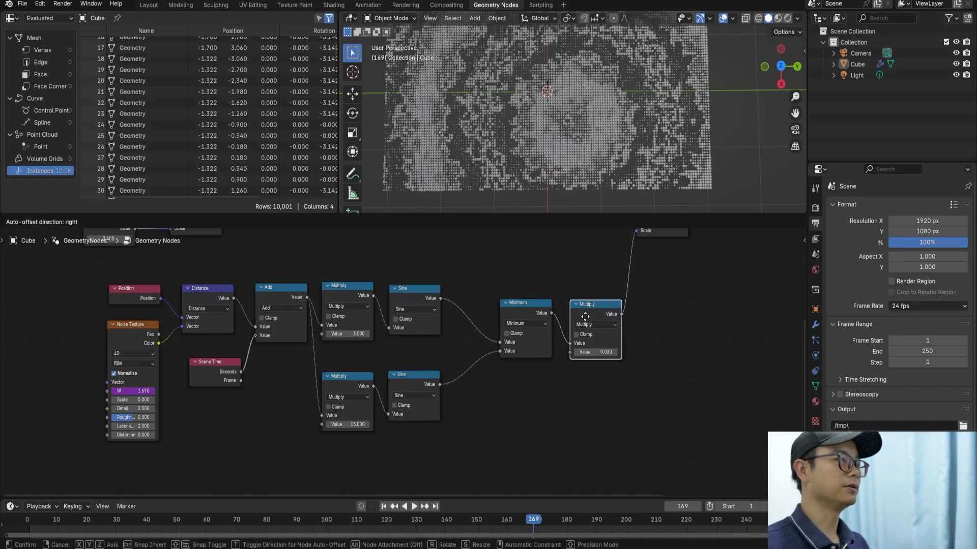
- Join all nodes from Position and Noise Texture through the last Multiply in a new frame
drag(624, 450, 111, 295)
key(Home)
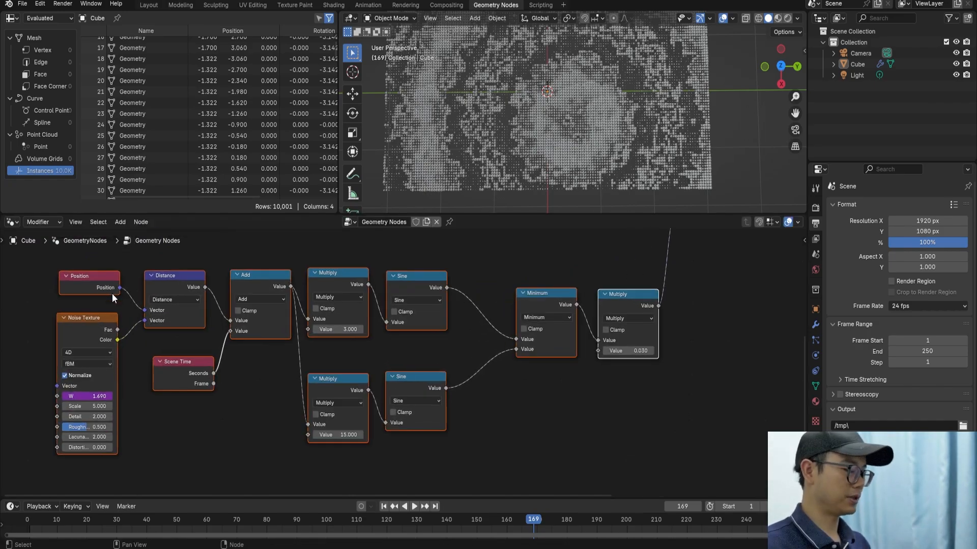
key(ctrl+j)
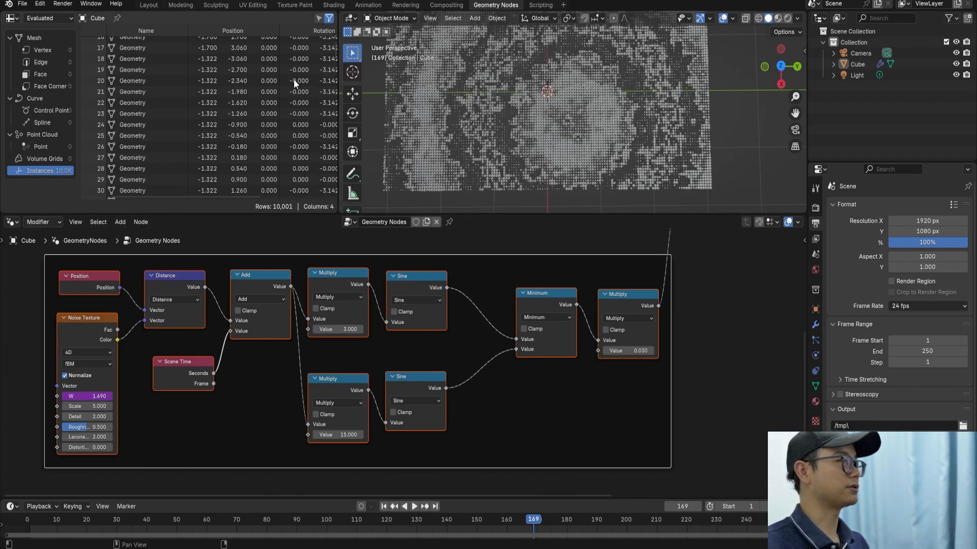
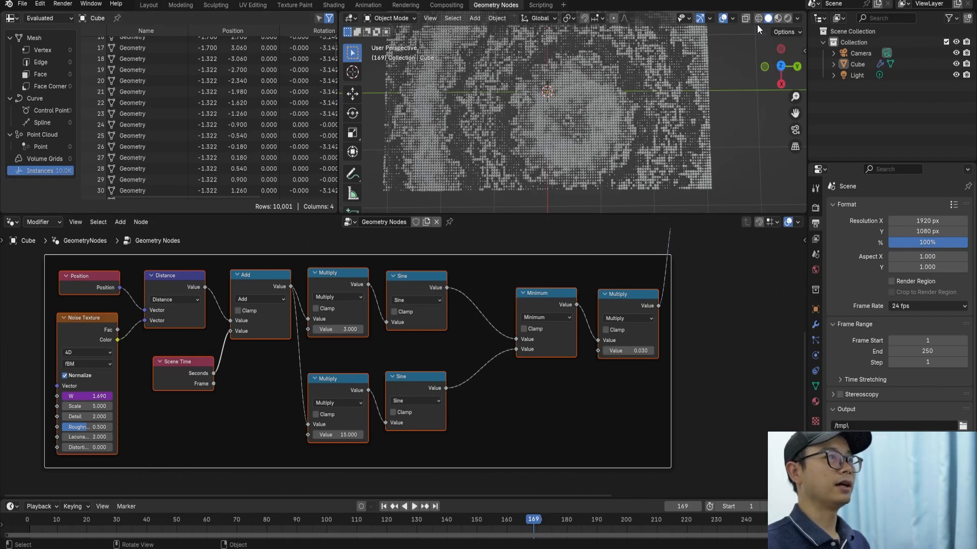
click(733, 18)
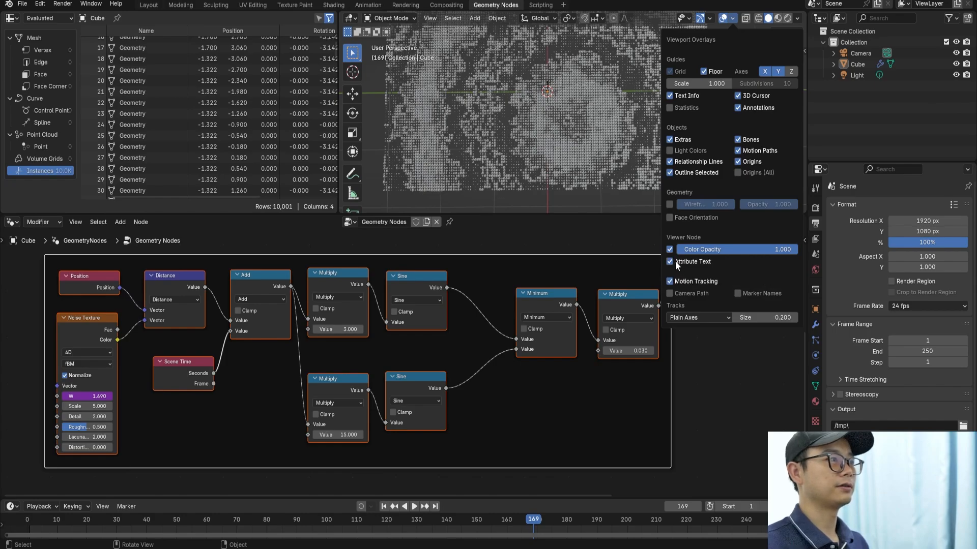
scroll(572, 270, down, 2)
scroll(551, 273, up, 1)
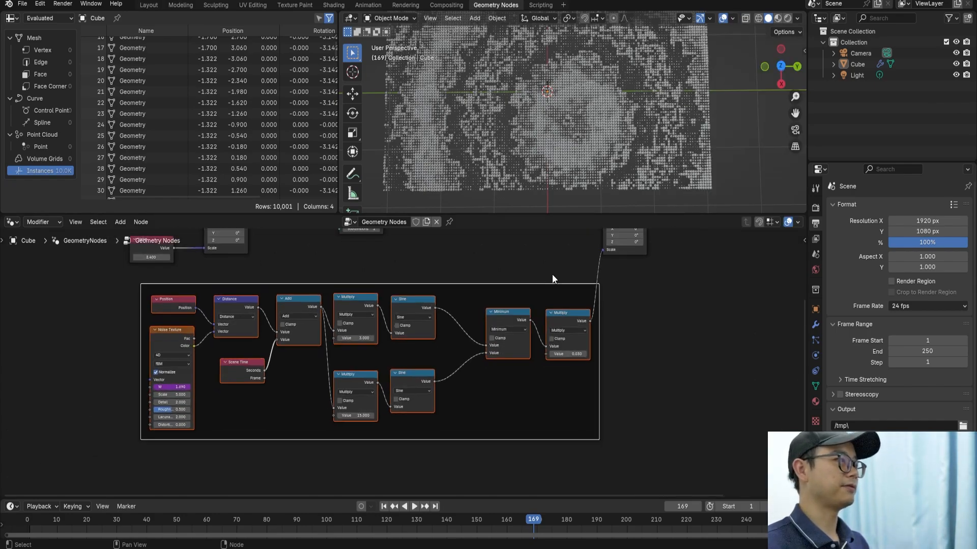
scroll(531, 287, up, 2)
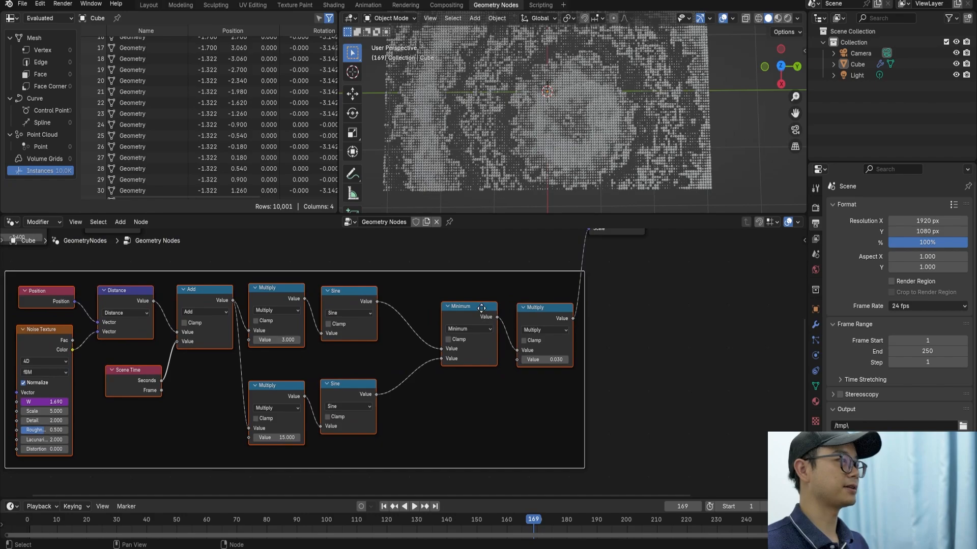
- Nudge the last Multiply node slightly closer to the Minimum node inside the frame
drag(531, 308, 524, 313)
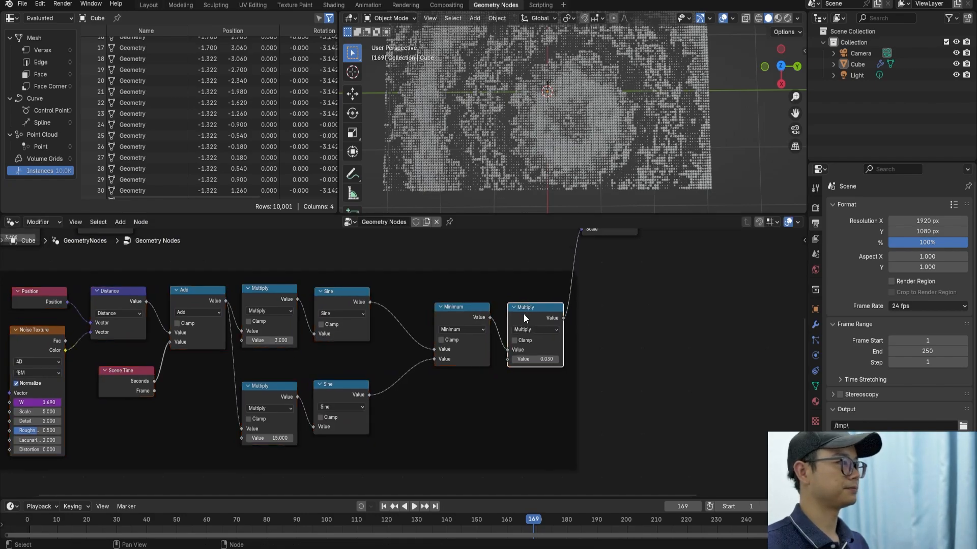
scroll(514, 320, down, 1)
scroll(402, 297, up, 1)
click(401, 293)
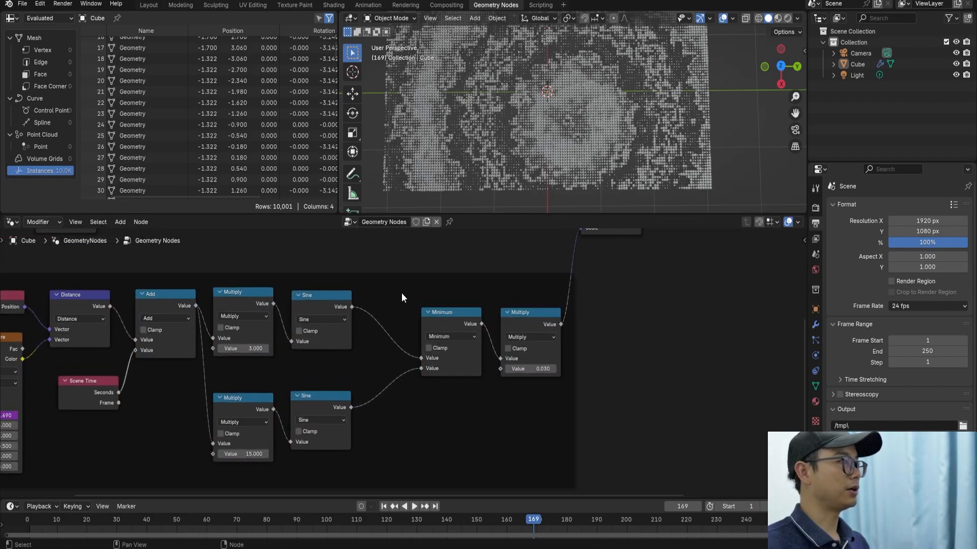
- Label the frame around the math nodes "scale definition"
click(322, 281)
middle_drag(322, 281, 402, 275)
right_click(402, 275)
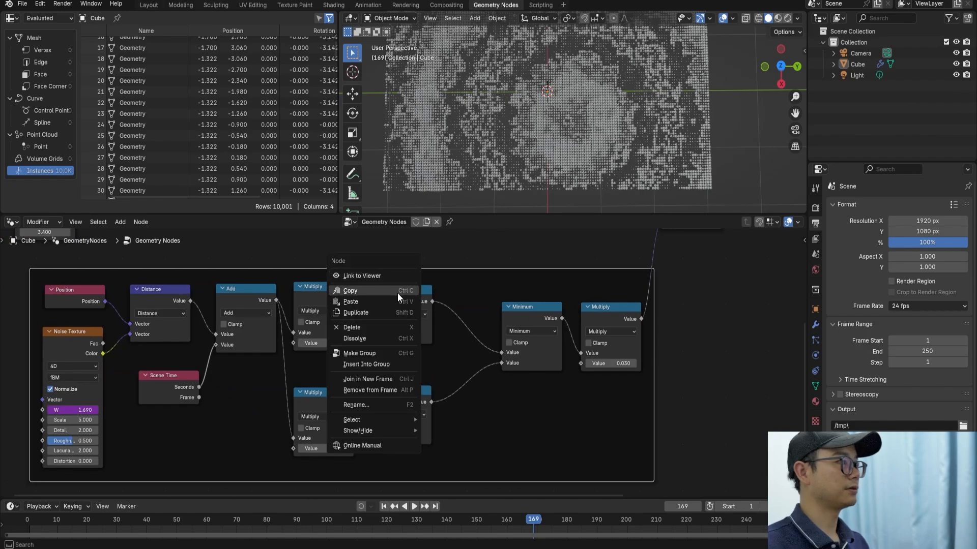
click(373, 406)
text(scale)
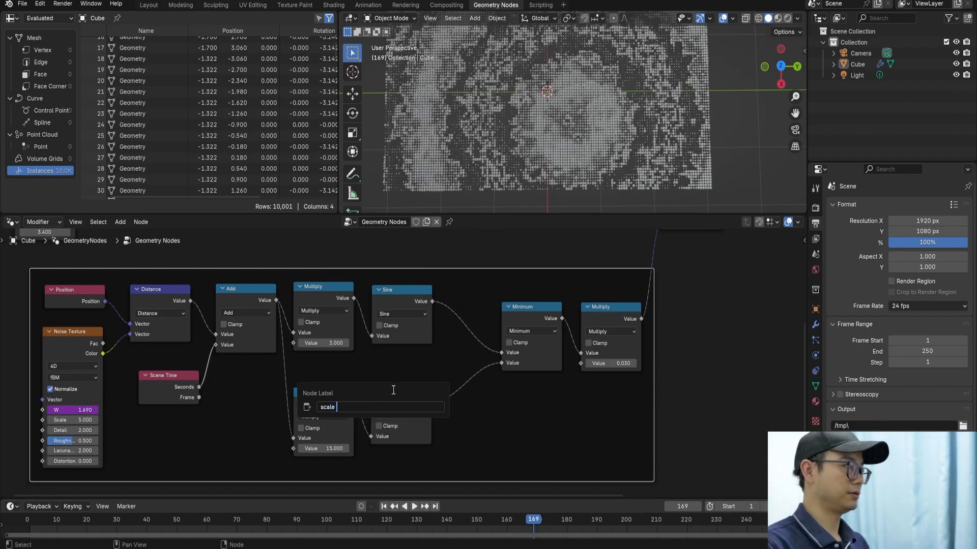
text( defini)
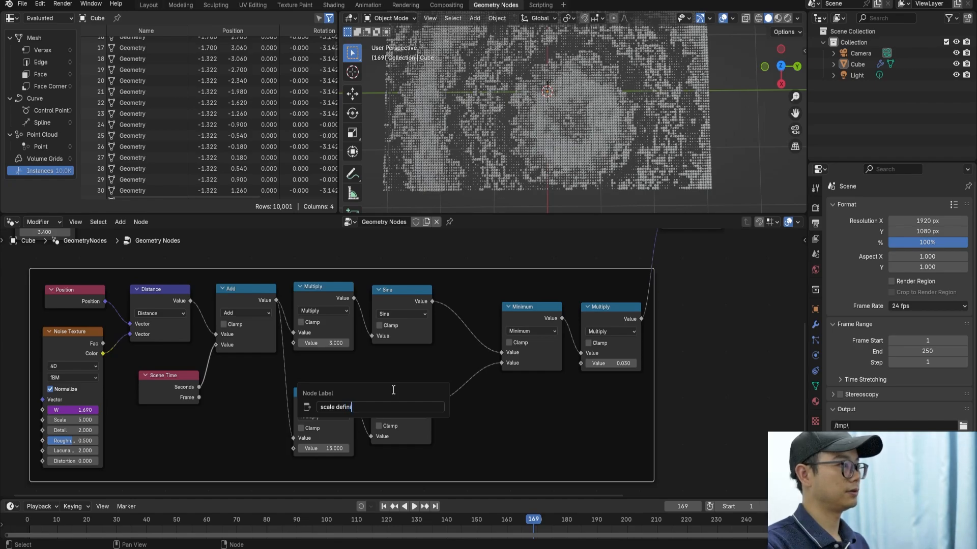
key(BackSpace)
text(a)
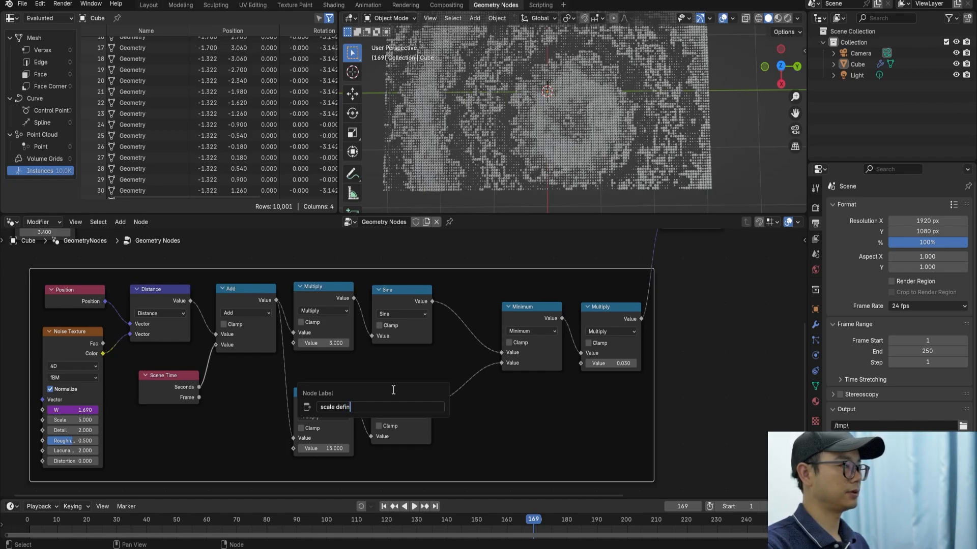
text(ion)
key(Return)
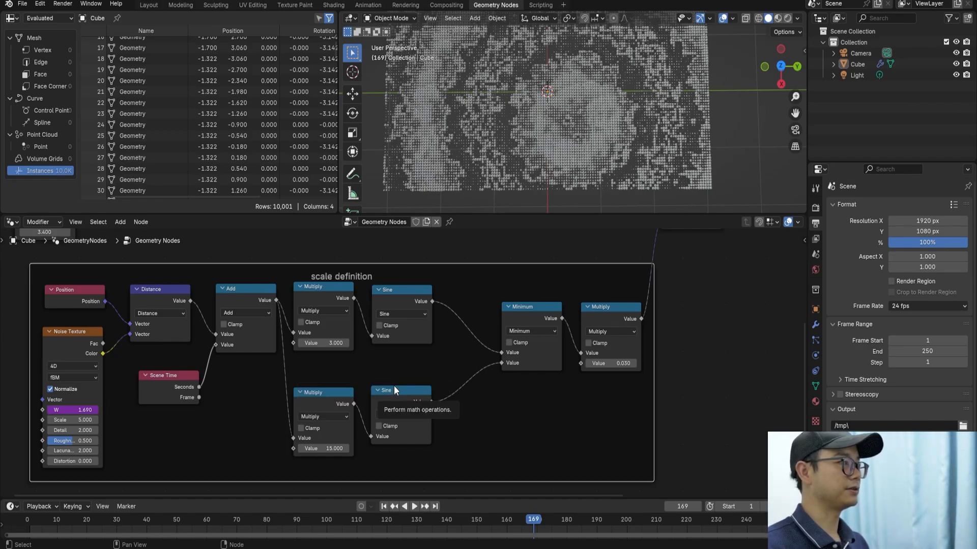
scroll(407, 381, down, 2)
scroll(387, 402, down, 2)
scroll(508, 316, up, 2)
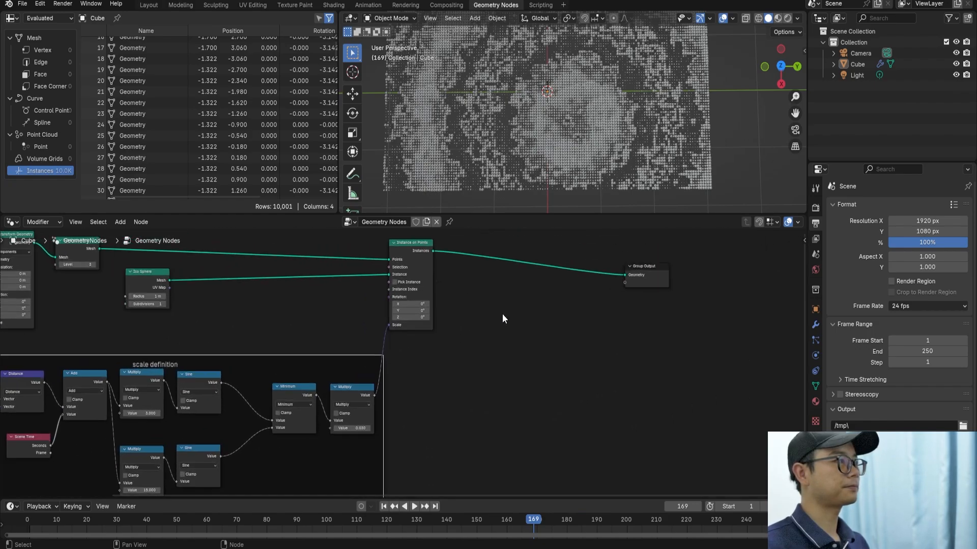
key(shift+a)
text(set)
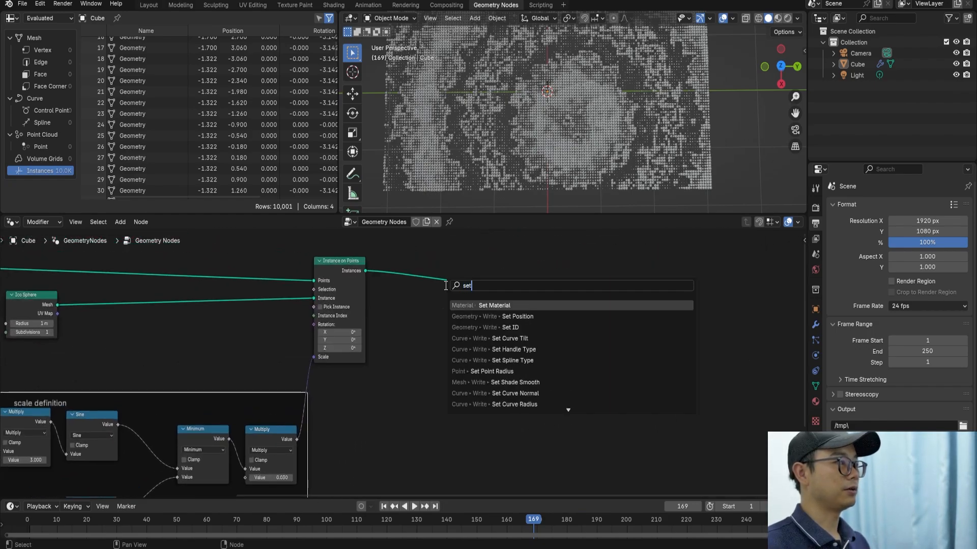
text( spo)
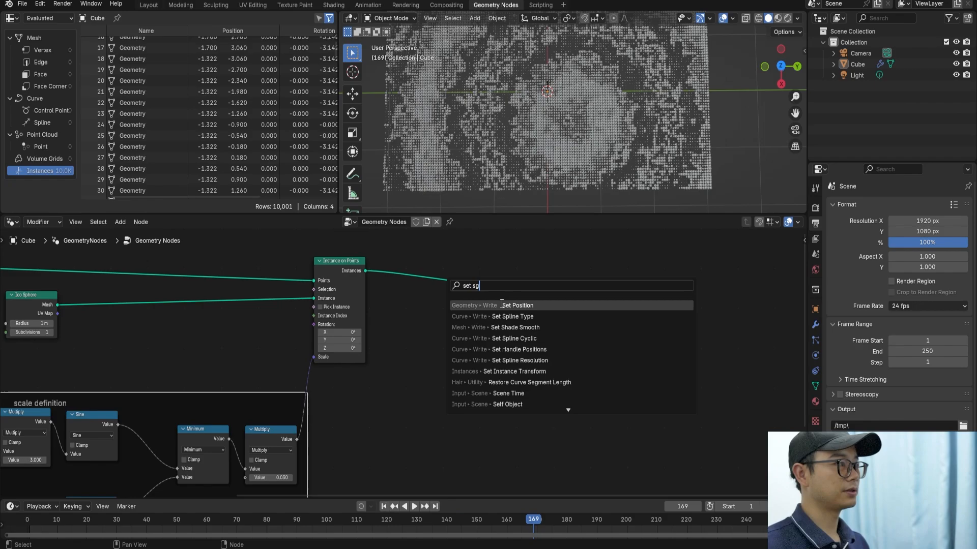
key(Return)
right_click(508, 296)
- Insert a Set Shade Smooth node between Instance on Points and Group Output
key(shift+a)
text(set s)
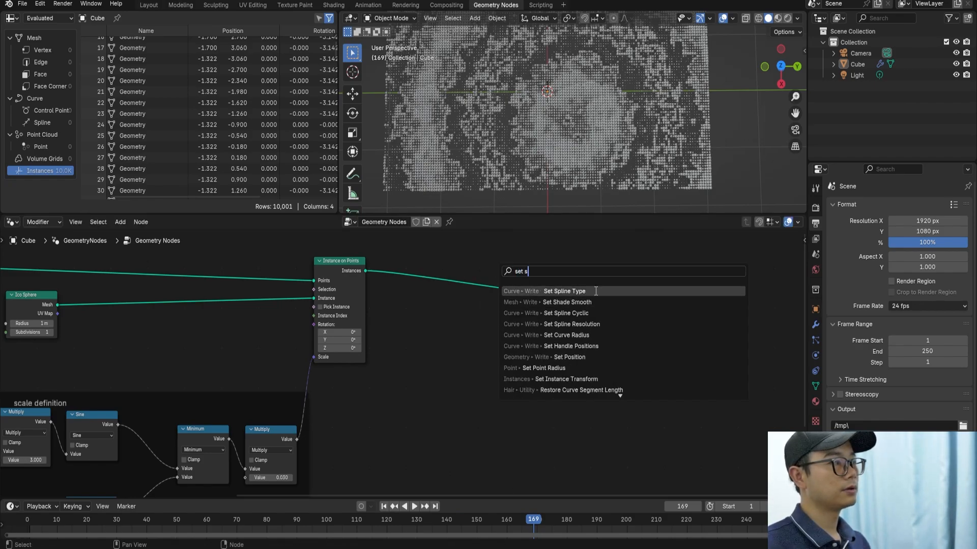
click(586, 300)
click(593, 290)
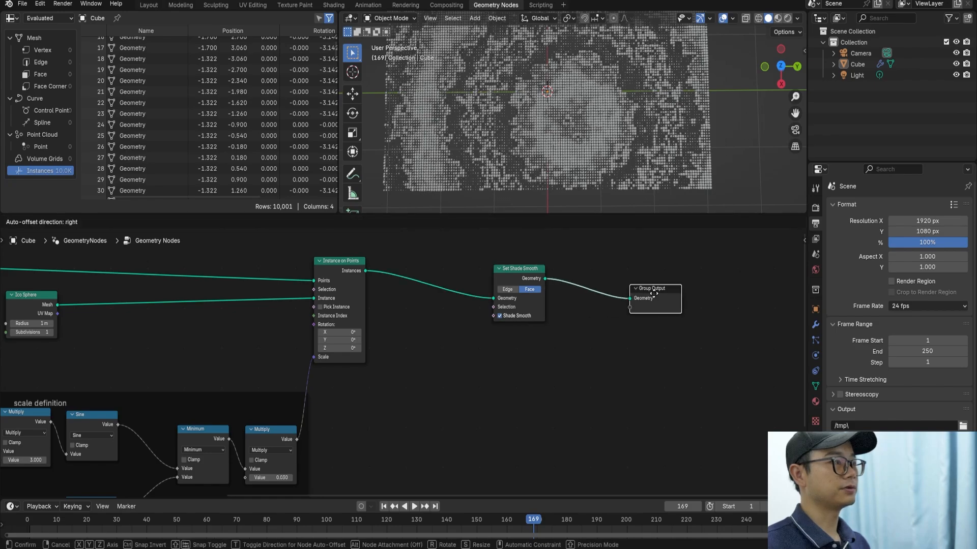
- Insert a Set Material node between Set Shade Smooth and Group Output
key(shift+a)
text(set)
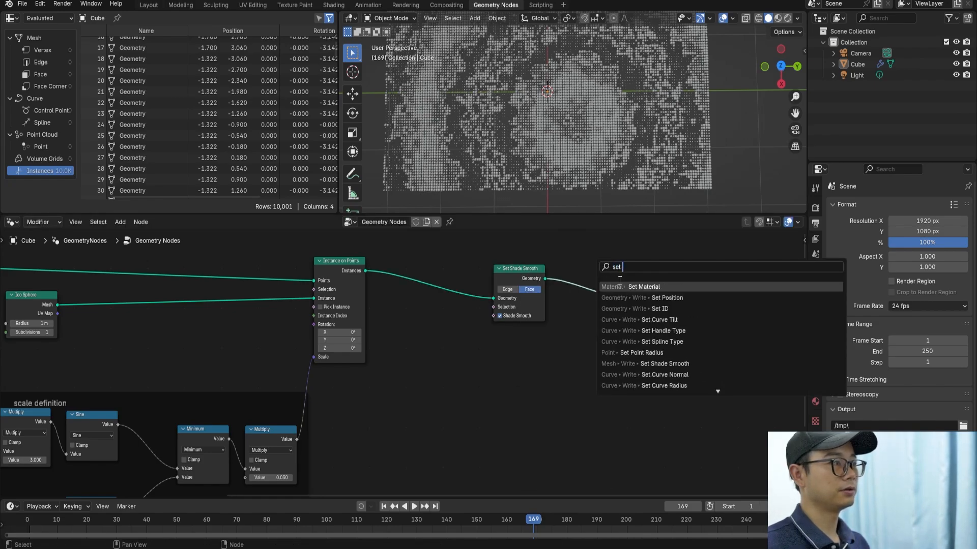
key(Return)
click(574, 311)
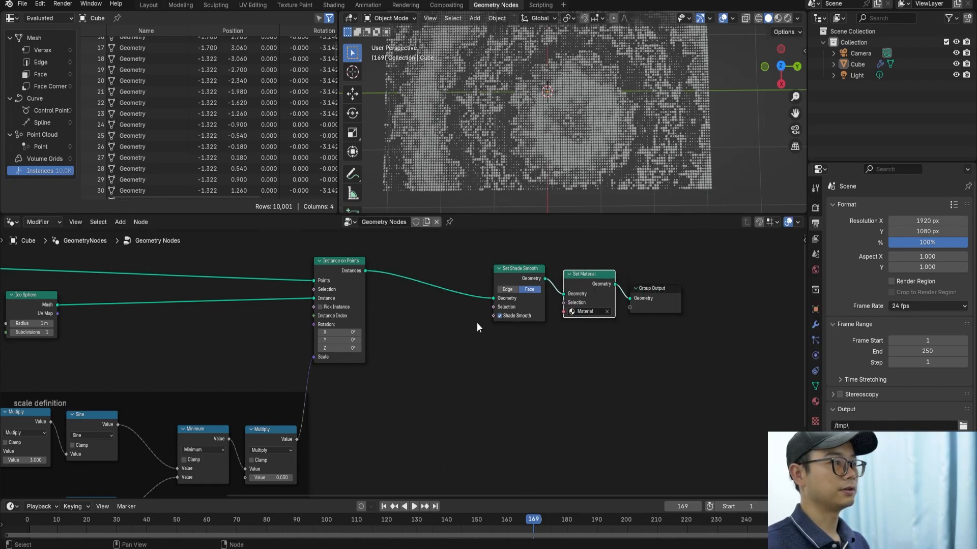
- Insert a Store Named Attribute node between Instance on Points and Set Shade Smooth, and set its domain to Instance
middle_drag(477, 324, 483, 340)
scroll(676, 319, up, 1)
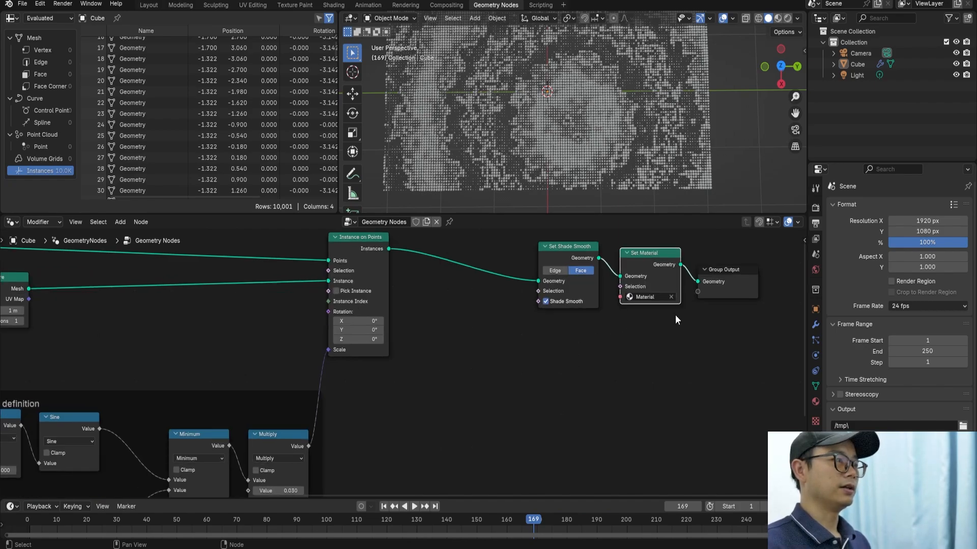
middle_drag(441, 373, 456, 354)
scroll(366, 416, down, 1)
key(shift+a)
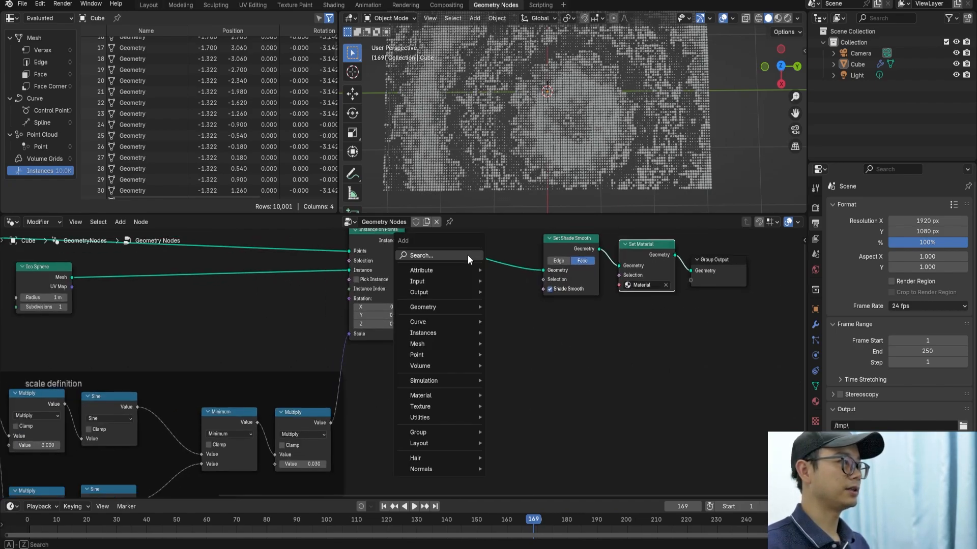
click(468, 255)
text(st)
click(514, 277)
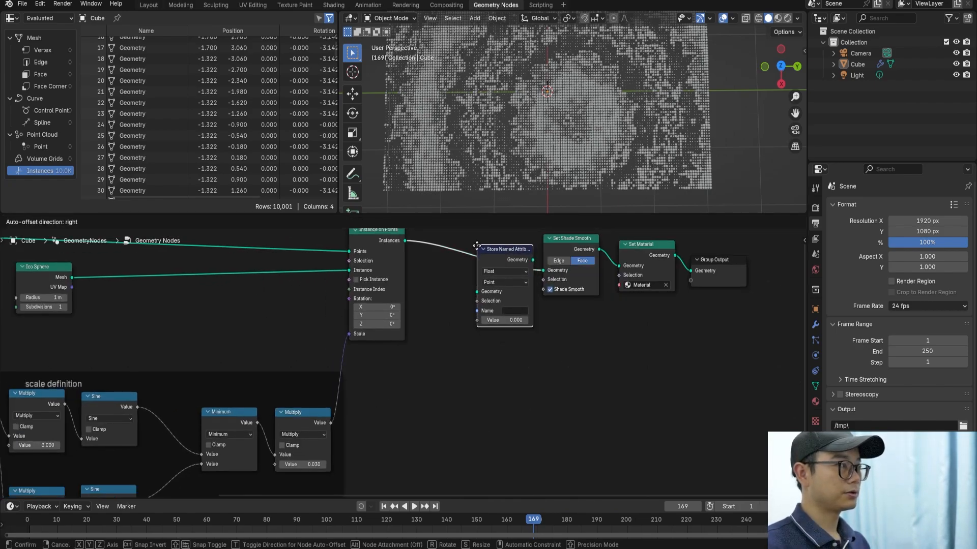
click(516, 316)
scroll(502, 276, up, 1)
click(518, 266)
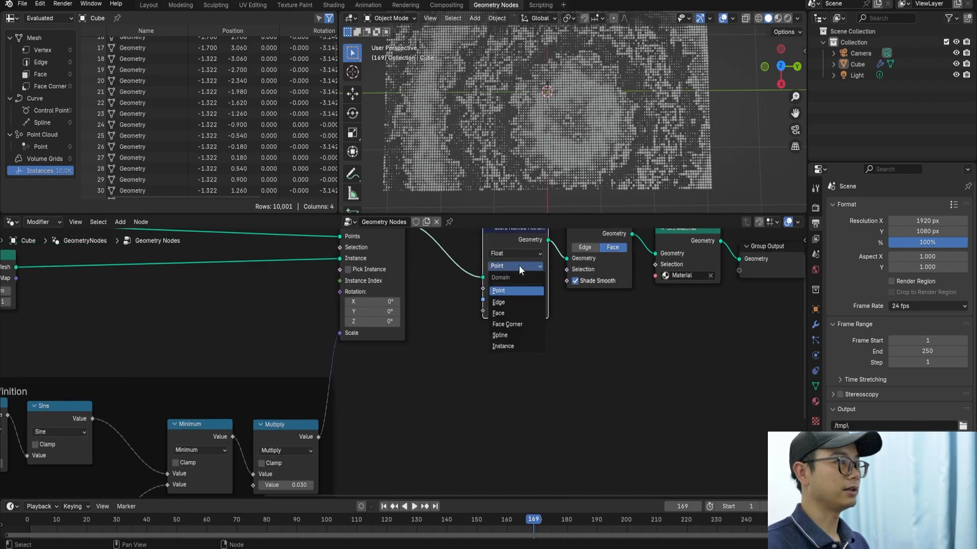
click(514, 346)
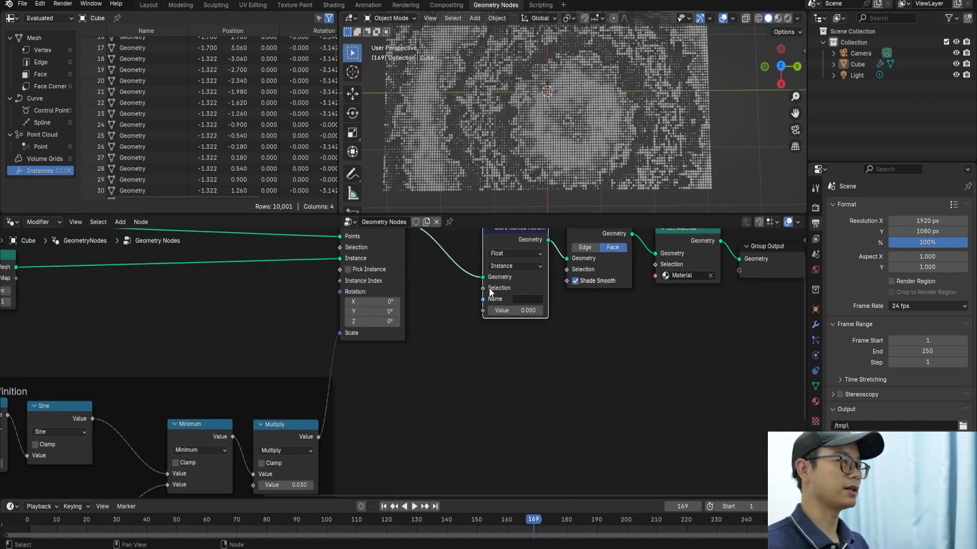
- Connect the Minimum output to the Value of Store Named Attribute and name the attribute "Shade"
scroll(323, 438, down, 2)
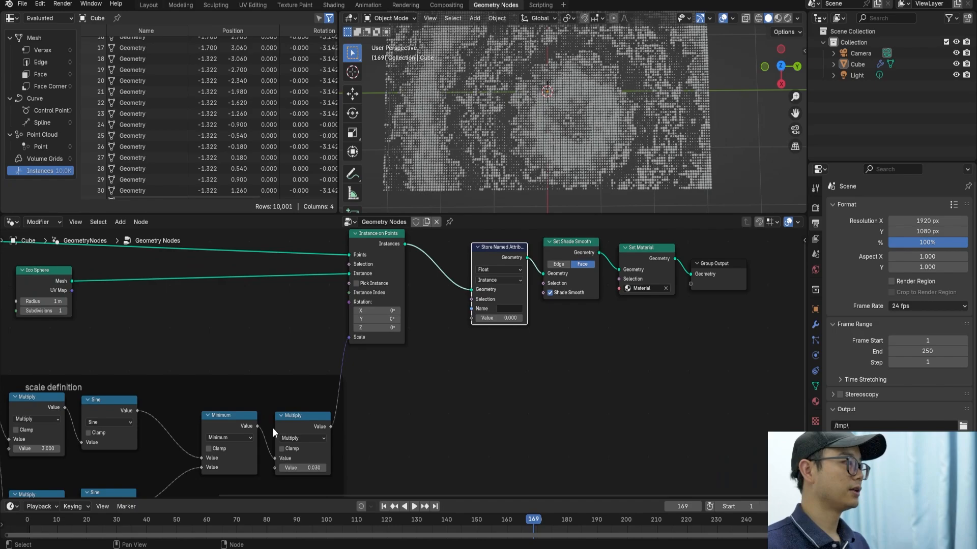
mouse_move(266, 429)
middle_down()
mouse_move(279, 387)
mouse_move(247, 430)
middle_up()
drag(238, 424, 451, 316)
scroll(480, 323, up, 1)
click(509, 299)
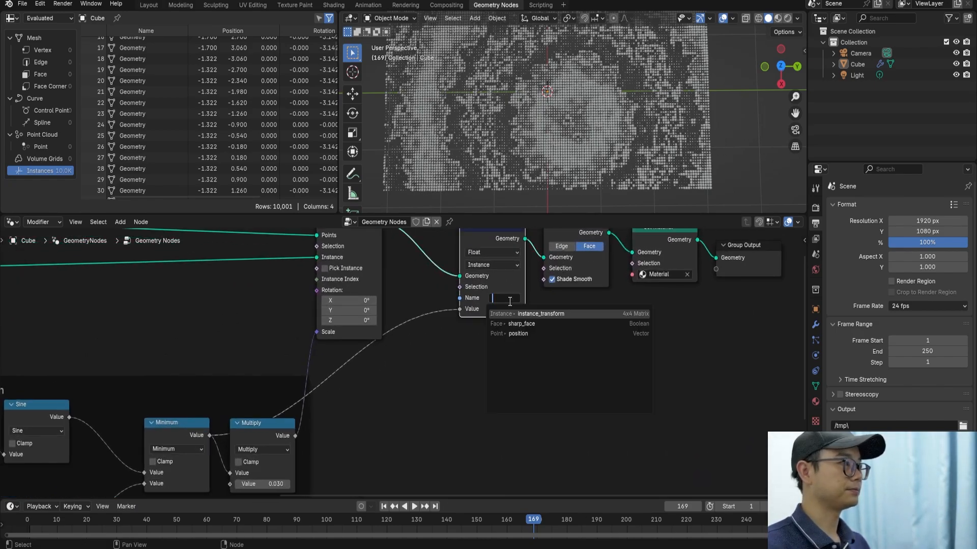
text(Sha)
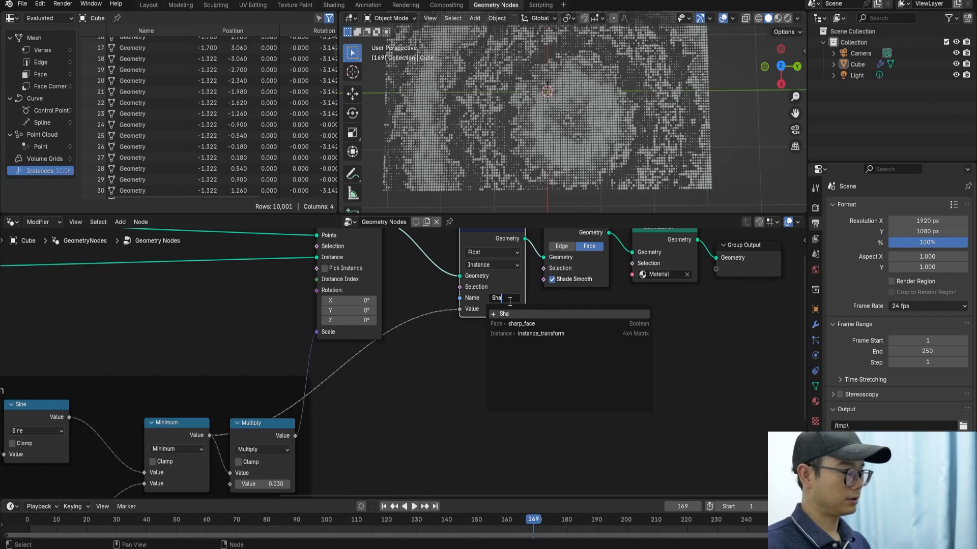
text(de)
key(Return)
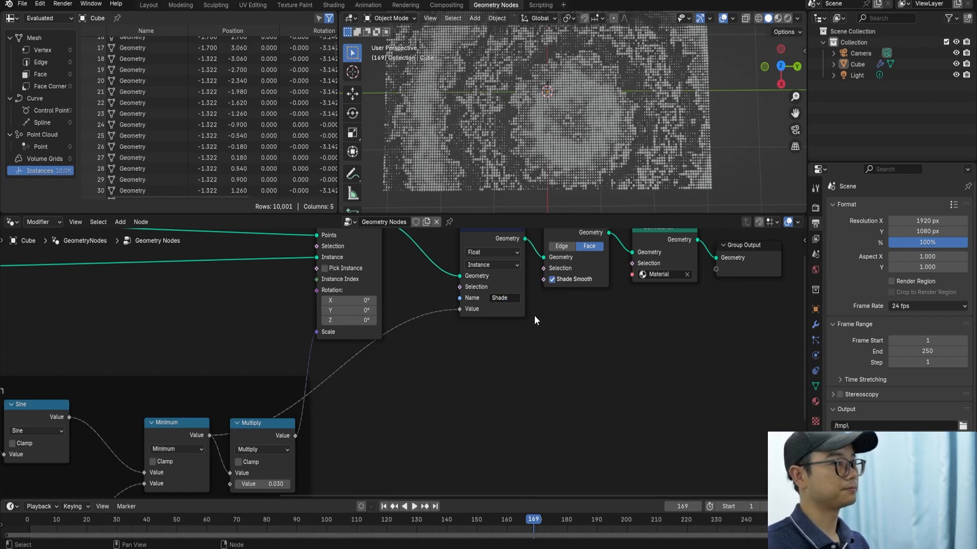
- Save the project as "georandom霓虹灯test EN.blend" in the 霓虹灯 folder
key(ctrl+s)
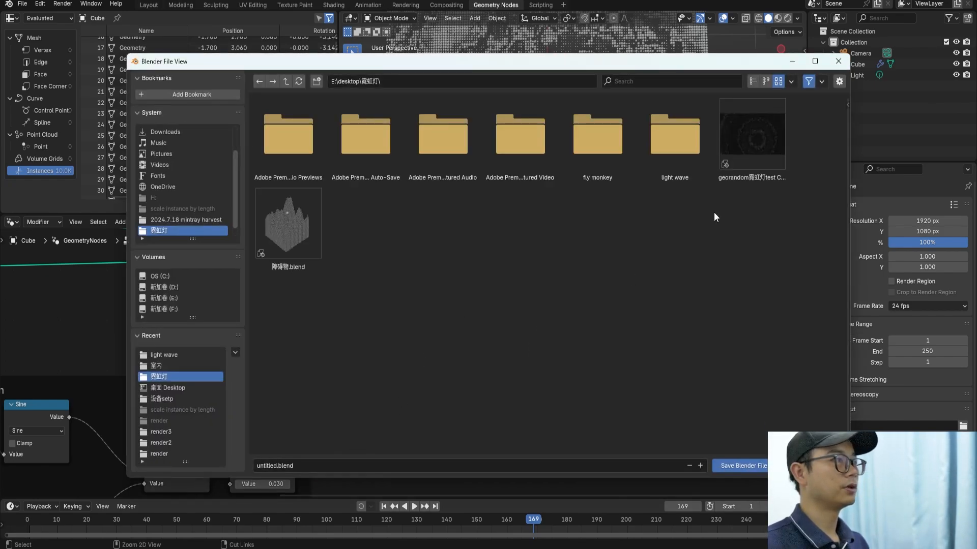
click(751, 134)
click(314, 466)
click(314, 465)
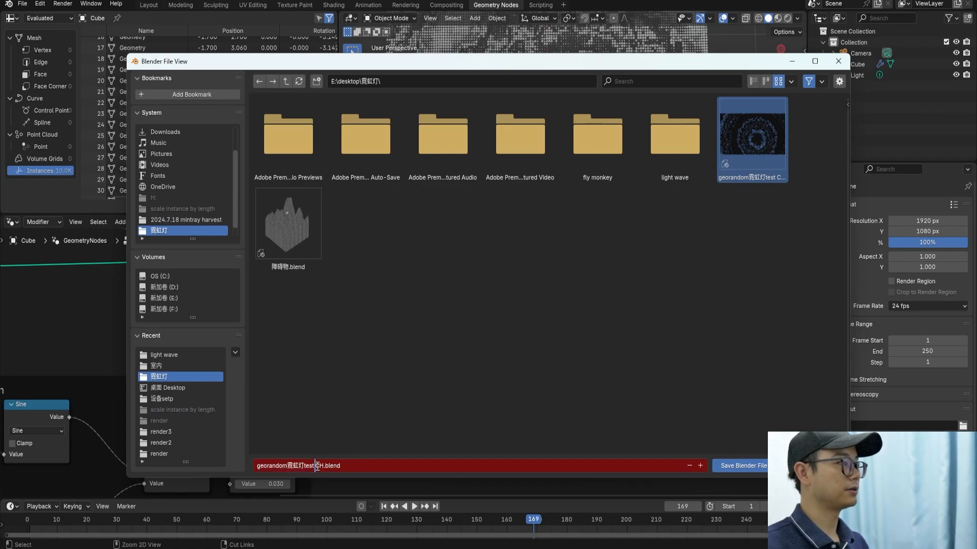
drag(316, 466, 324, 464)
text(EB)
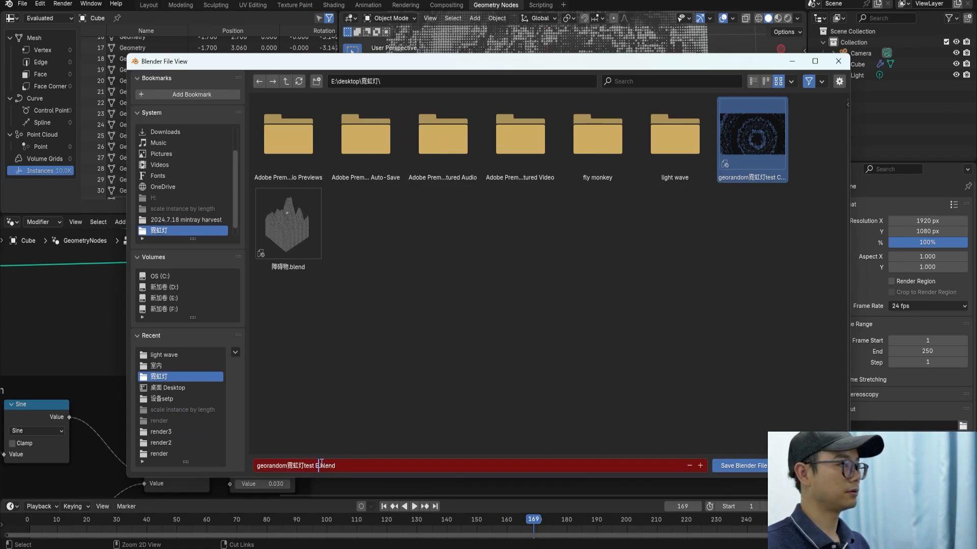
text(N)
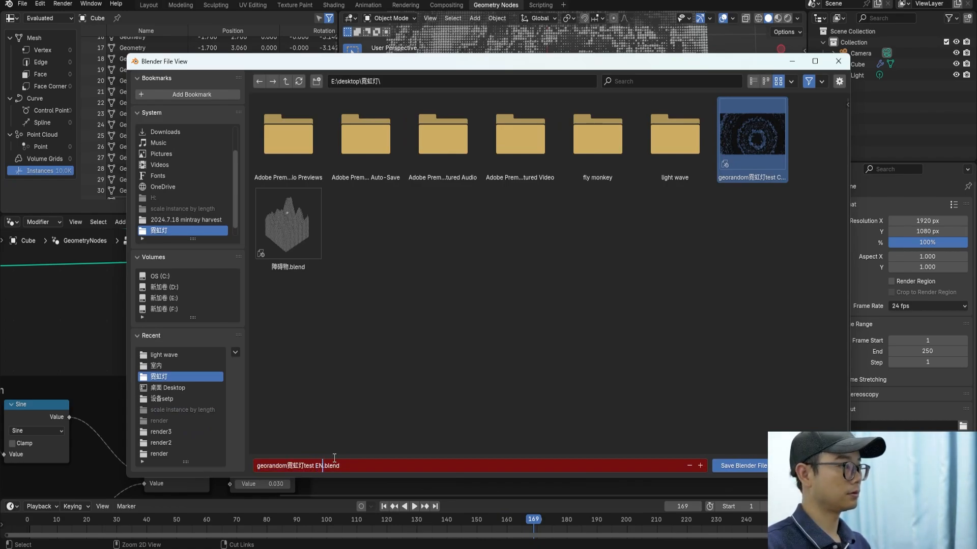
key(Return)
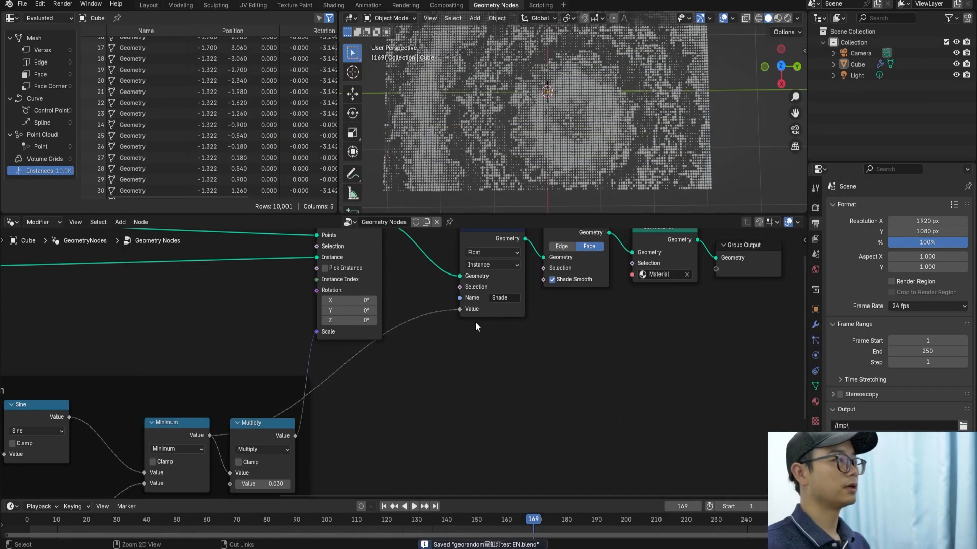
- Enable EEVEE raytracing at 1:1 resolution in the render settings and save the file
click(813, 207)
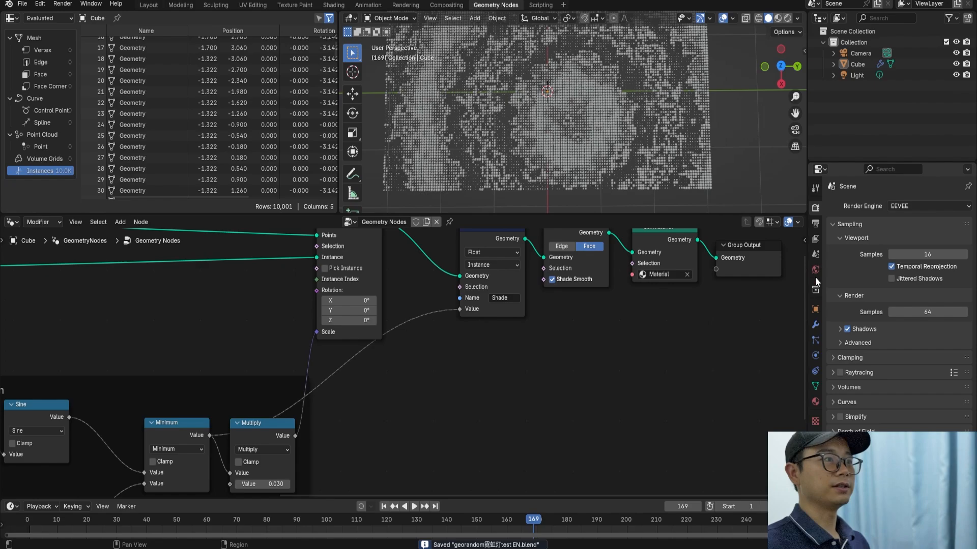
click(816, 309)
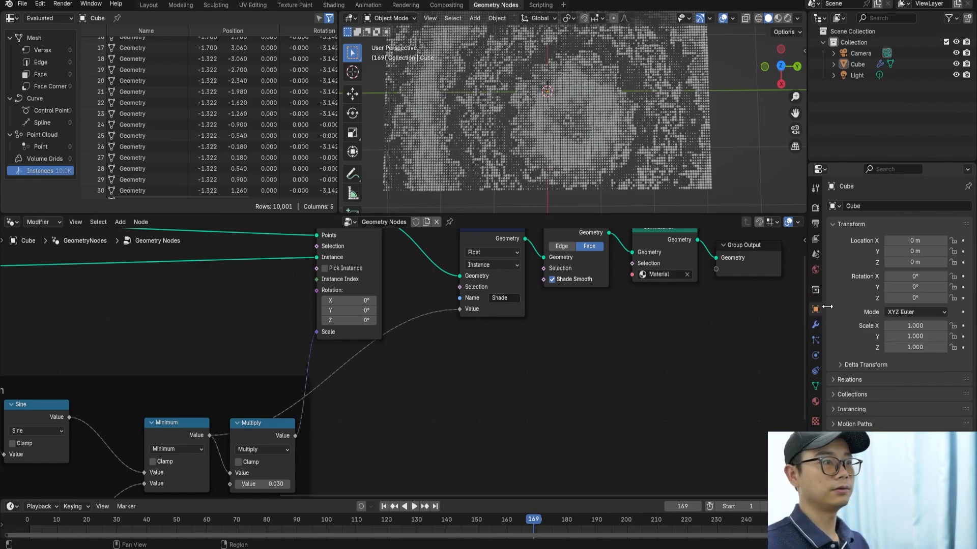
click(816, 241)
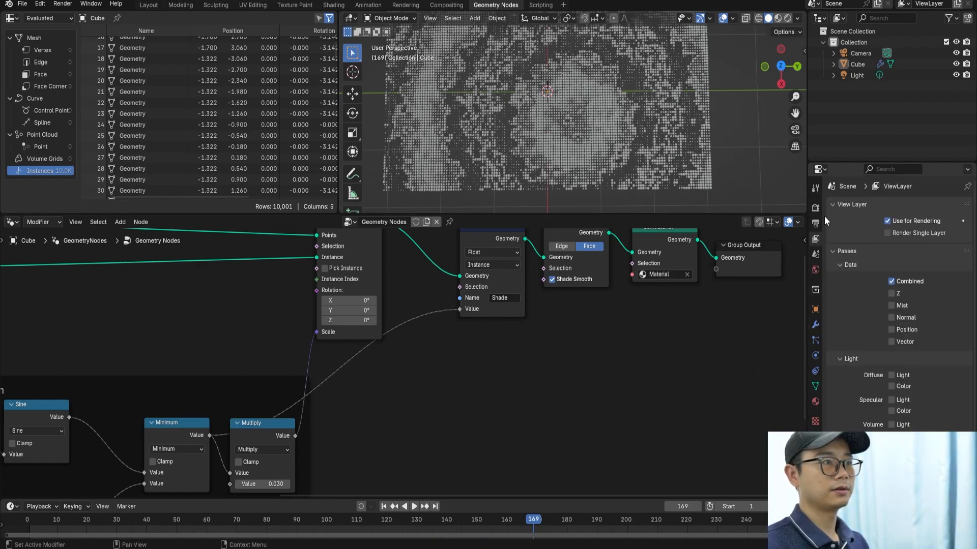
click(816, 211)
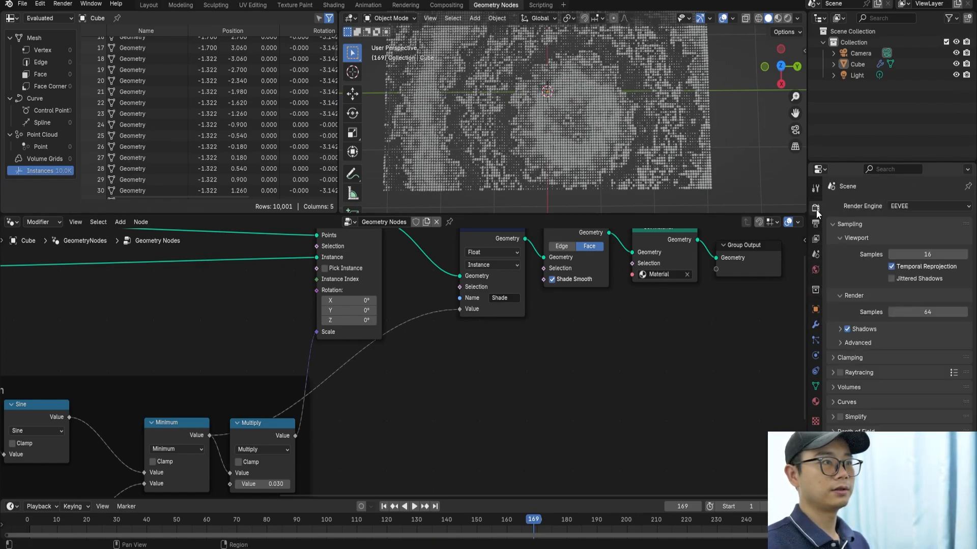
click(840, 372)
click(875, 372)
click(938, 398)
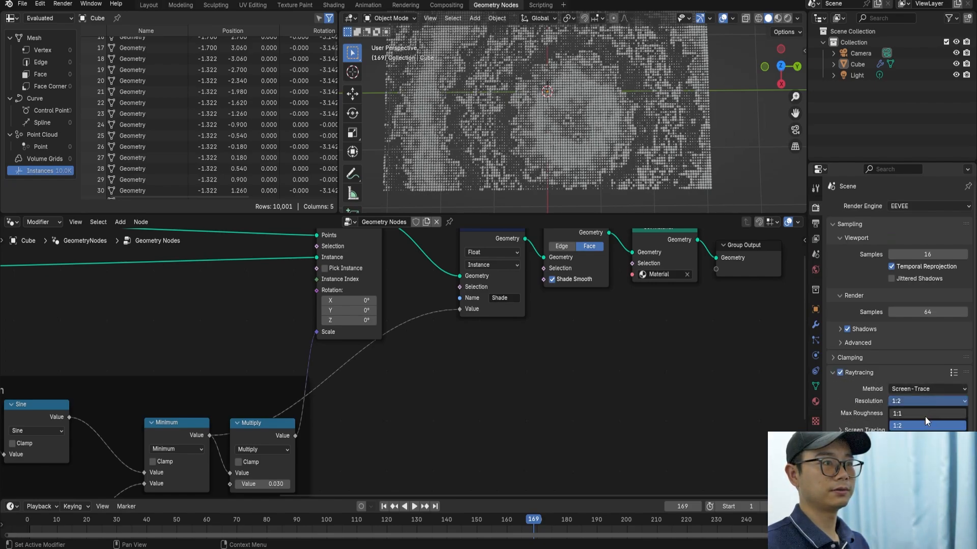
click(925, 416)
key(ctrl+s)
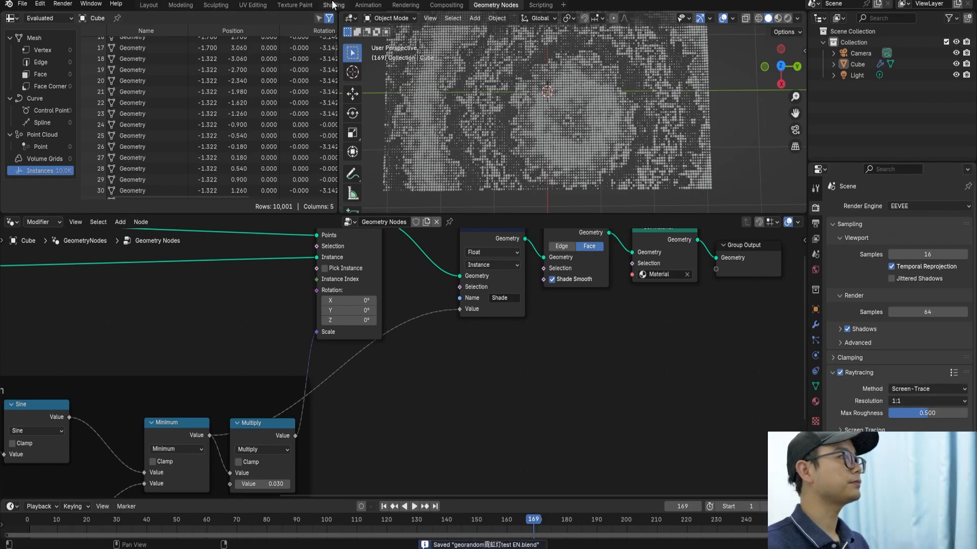
- Switch to the Shading workspace and add an Attribute node beside the Principled BSDF in the cube's material
click(334, 6)
middle_drag(490, 196, 454, 229)
scroll(454, 229, up, 5)
middle_drag(466, 363, 467, 404)
scroll(451, 411, up, 3)
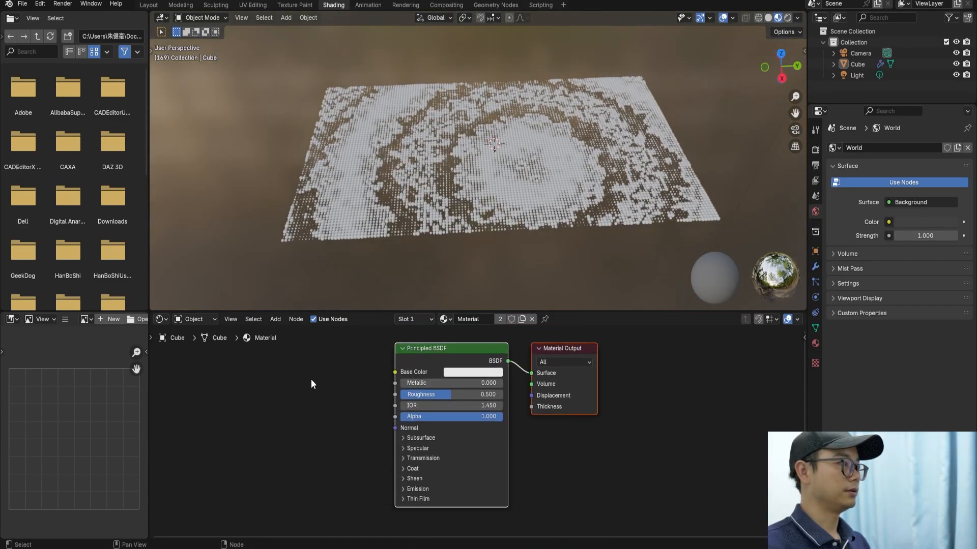
key(shift+a)
text(att)
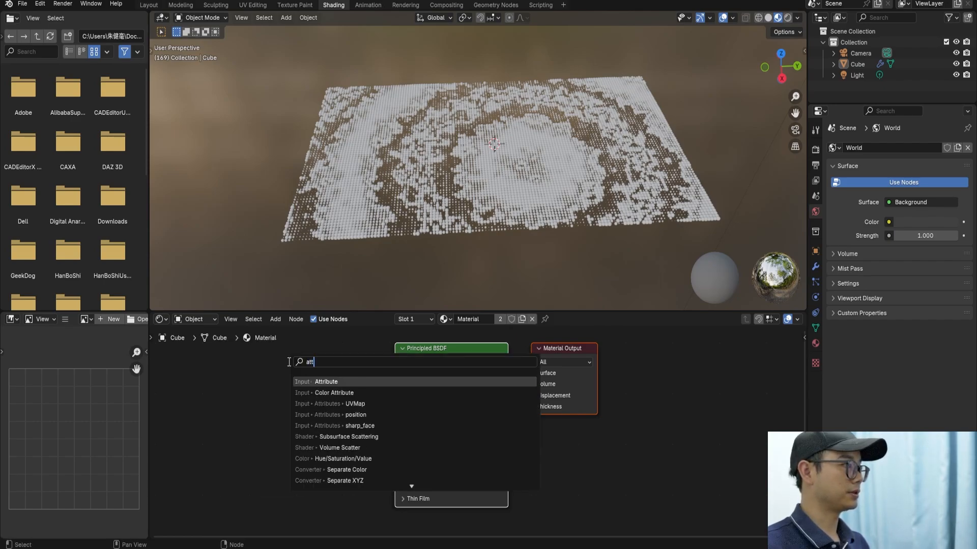
click(332, 380)
click(215, 385)
- Set the Attribute node to type Instancer with name "Shade" and connect its Color to the Principled BSDF's Base Color
middle_drag(251, 448, 300, 442)
scroll(299, 446, up, 2)
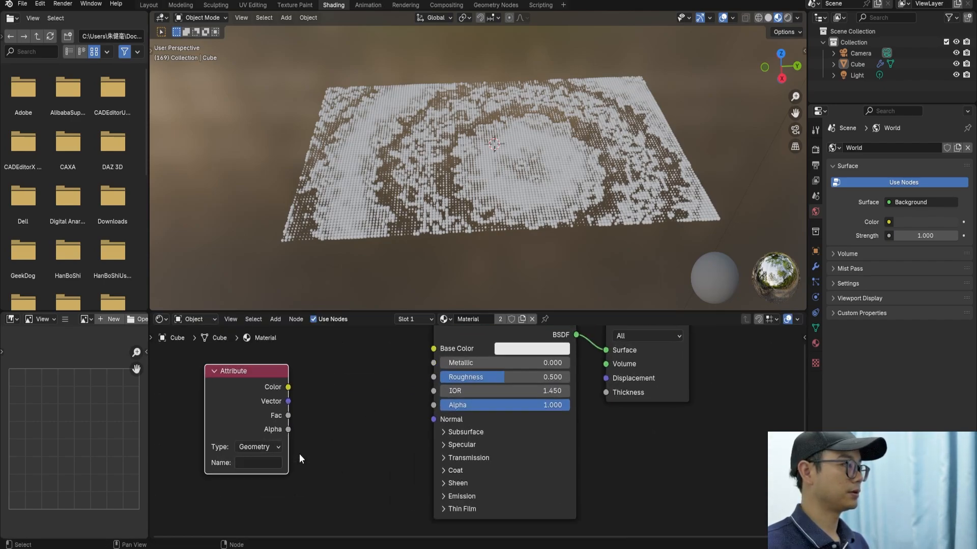
click(244, 448)
click(256, 494)
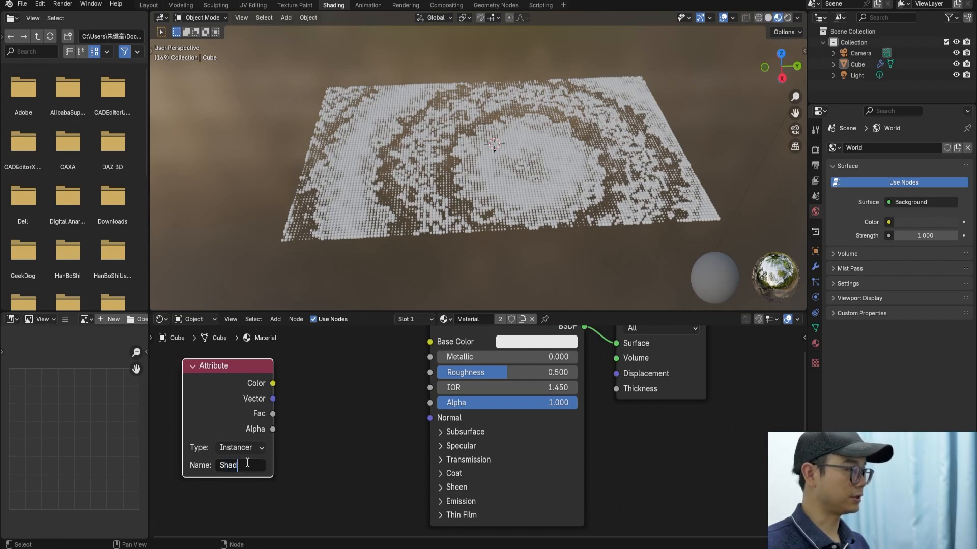
drag(272, 383, 430, 341)
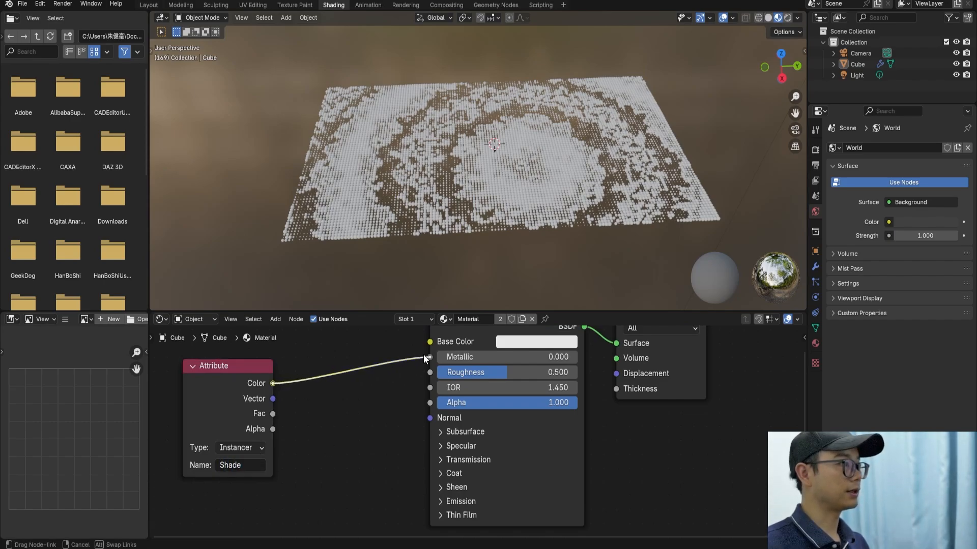
- Move the Attribute node farther away from the Principled BSDF to leave room for additional nodes between them
middle_drag(412, 381, 487, 377)
scroll(487, 377, down, 1)
drag(346, 380, 212, 377)
drag(297, 367, 209, 372)
scroll(331, 377, up, 1)
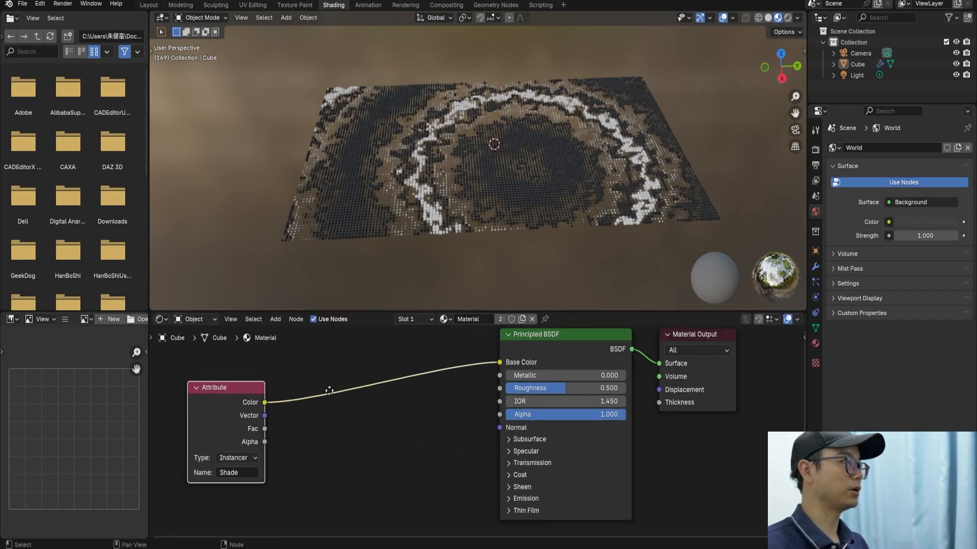
key(shift+a)
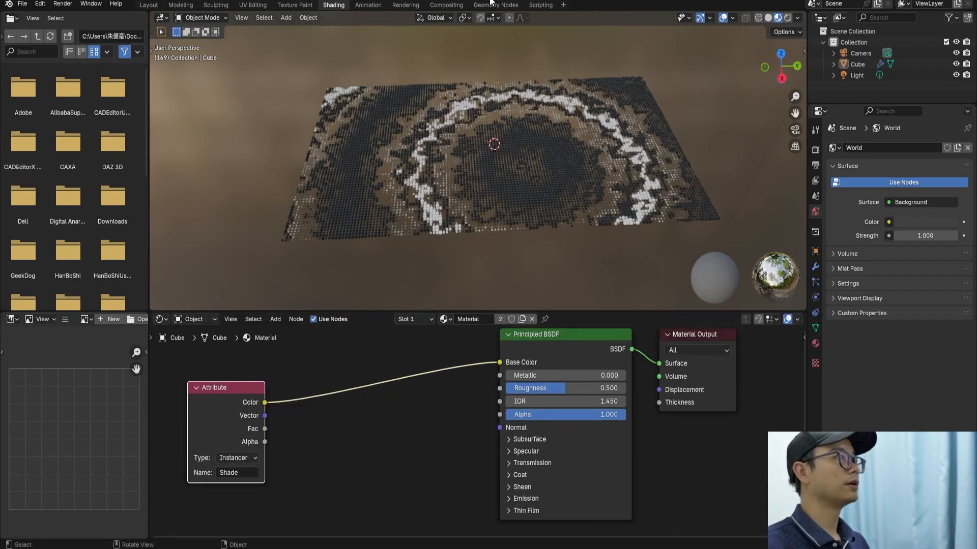
key(shift+a)
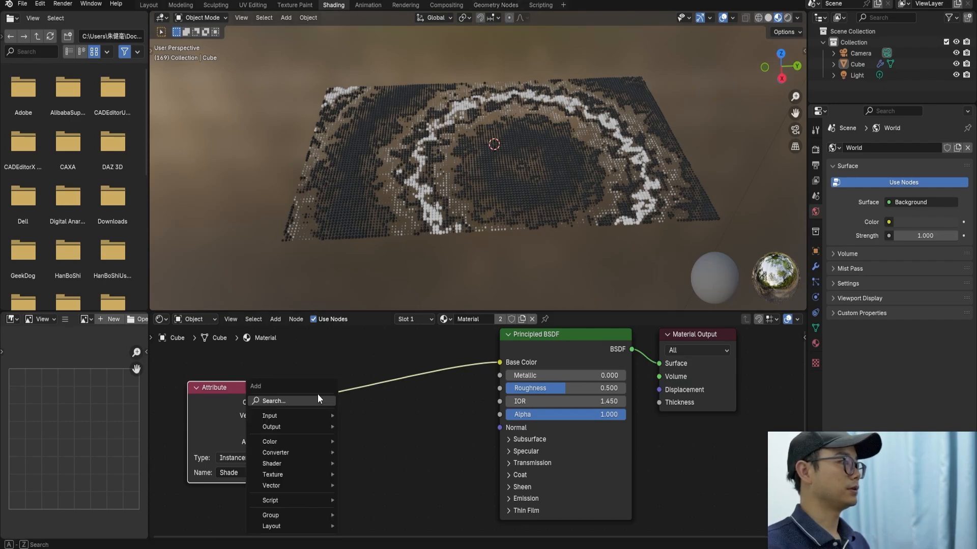
click(318, 394)
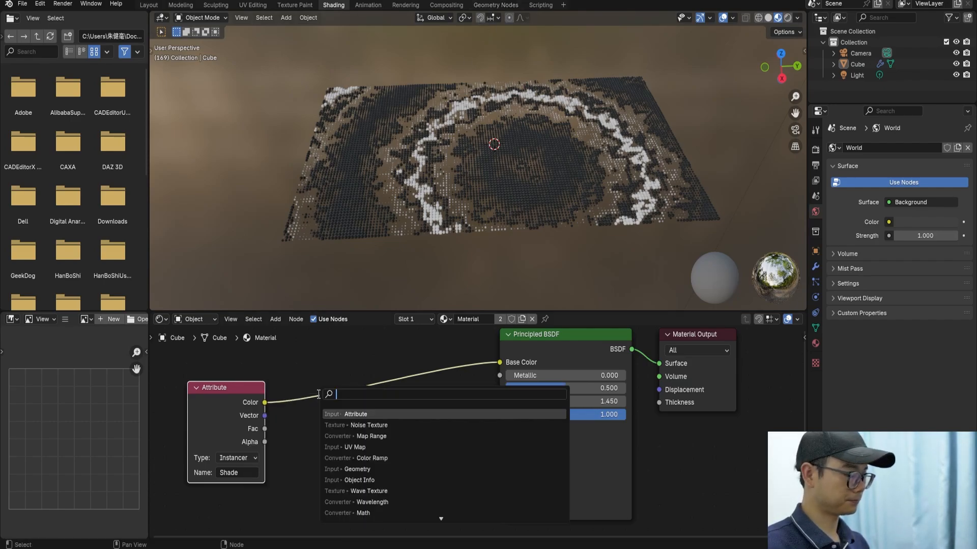
- In the Geometry Nodes workspace, attach a Viewer node to the Set Material output and connect the Minimum node's Value to it
click(494, 4)
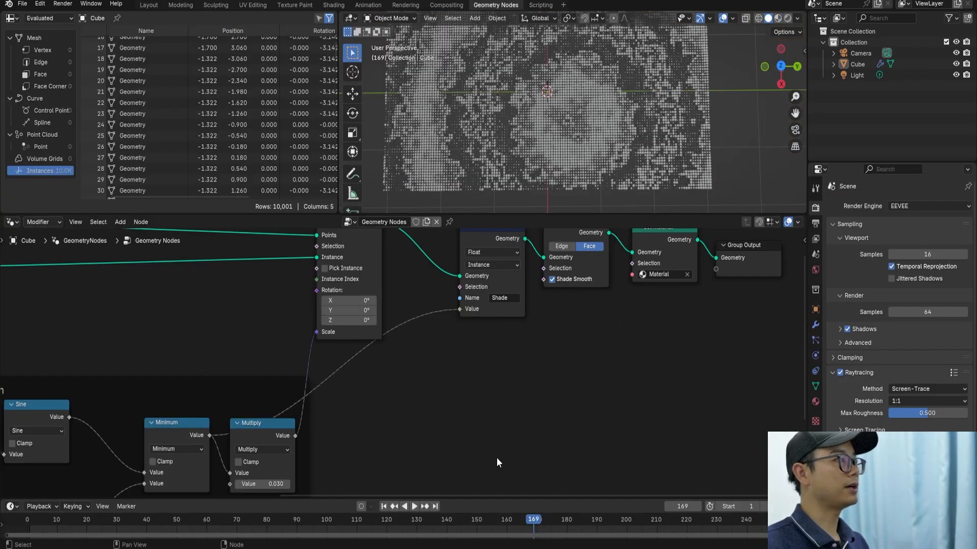
scroll(483, 453, down, 2)
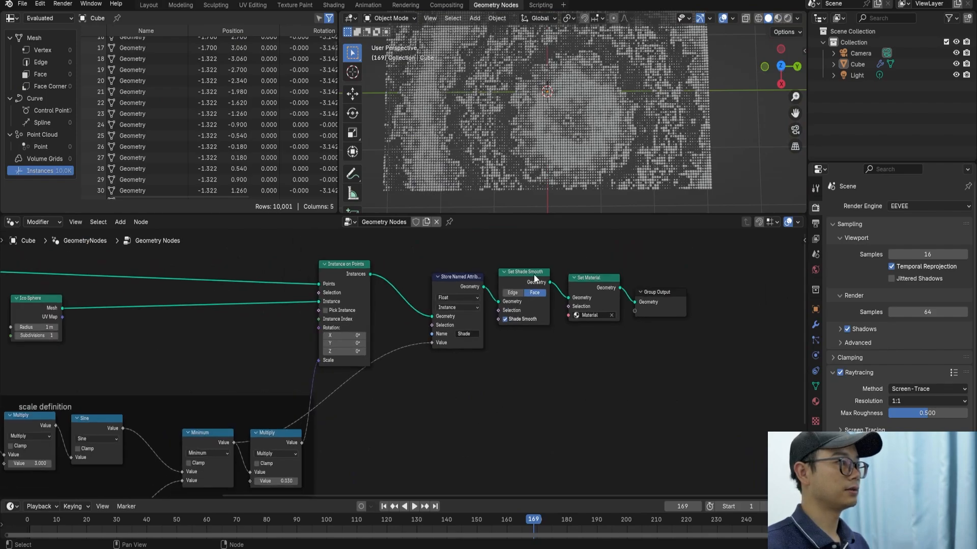
ctrl+shift+click(588, 282)
drag(656, 235, 576, 398)
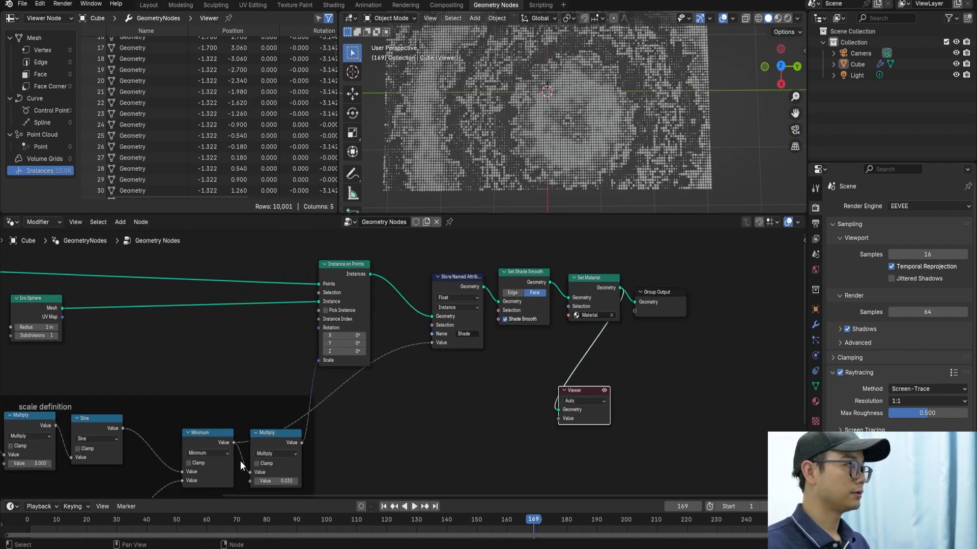
drag(231, 444, 547, 421)
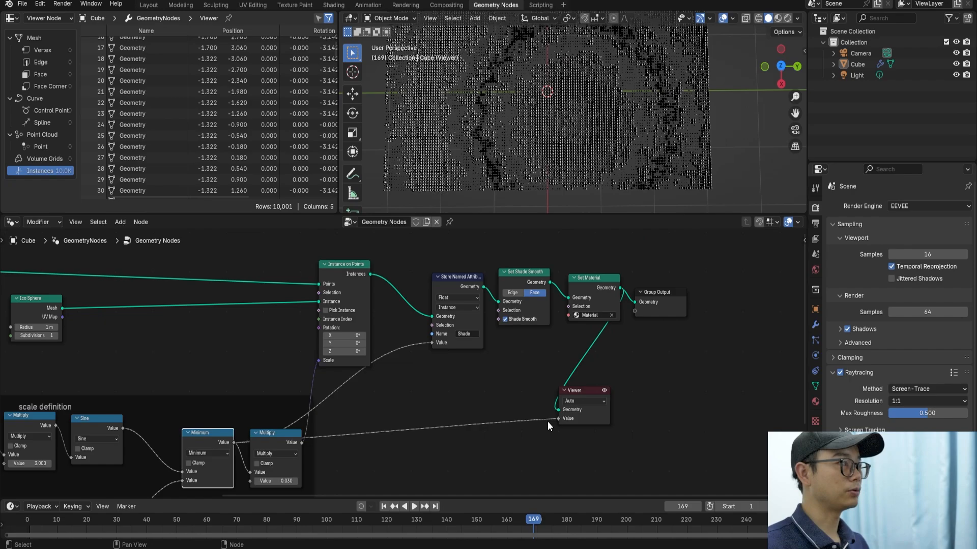
- Set the Viewer's domain to Instance and examine the range of the Minimum node's values in the spreadsheet
scroll(599, 427, up, 1)
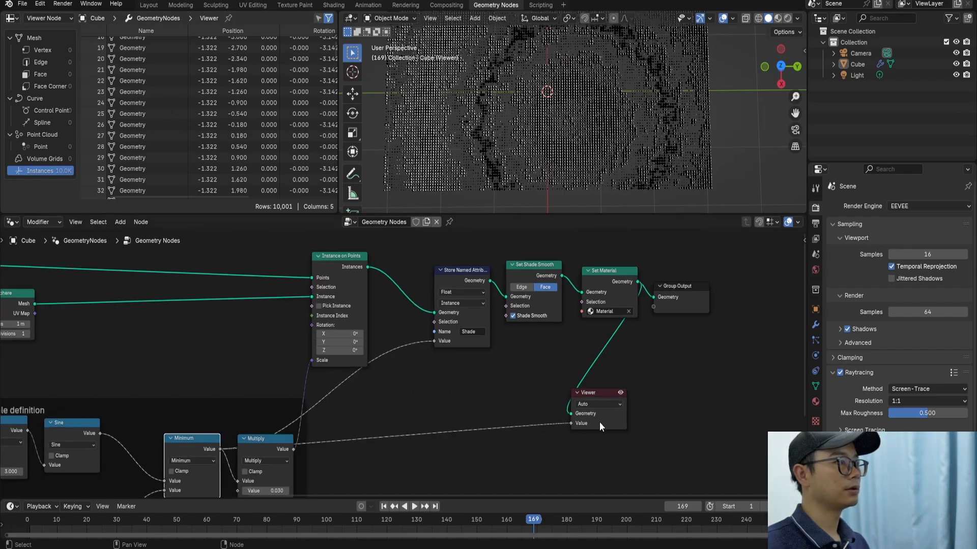
click(599, 480)
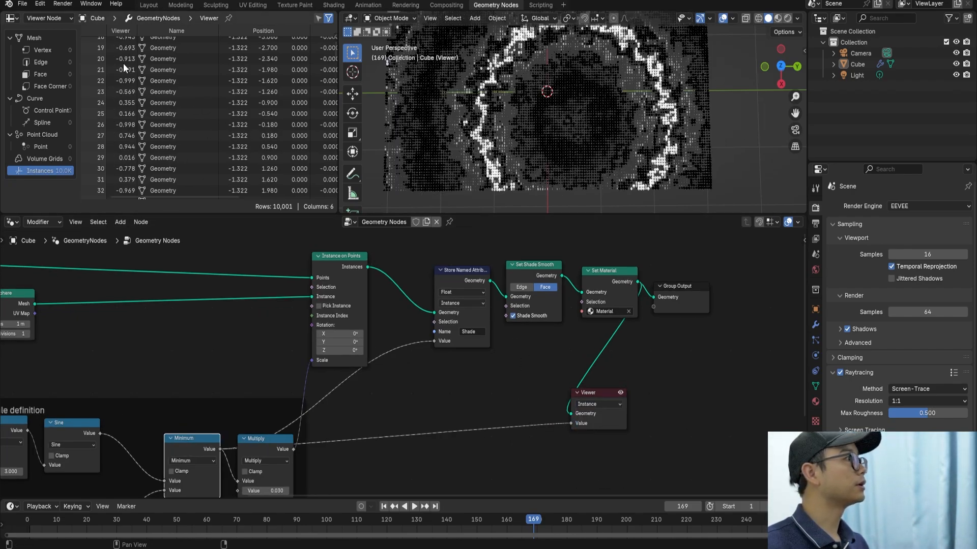
scroll(334, 53, down, 8)
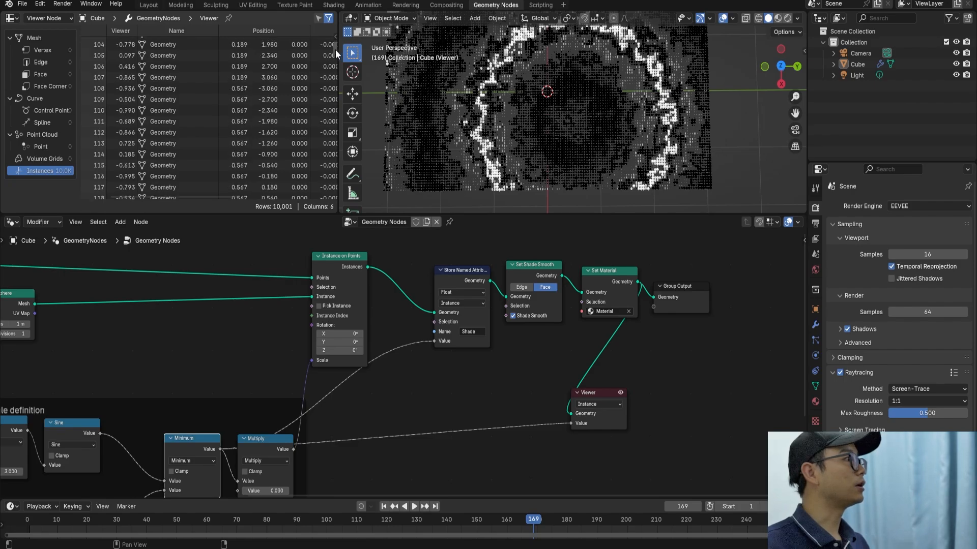
drag(334, 50, 323, 199)
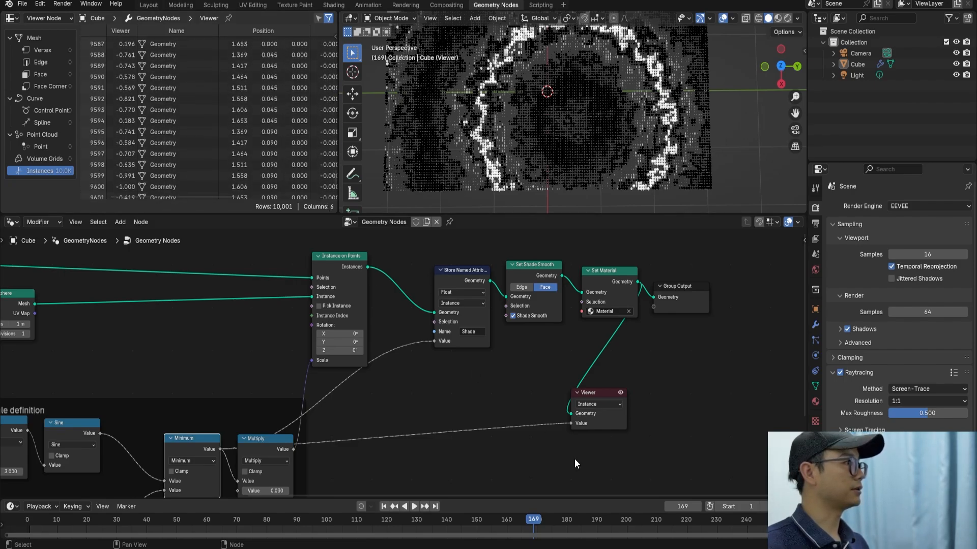
- Delete the Viewer node, save the file and return to the Shading workspace
click(585, 394)
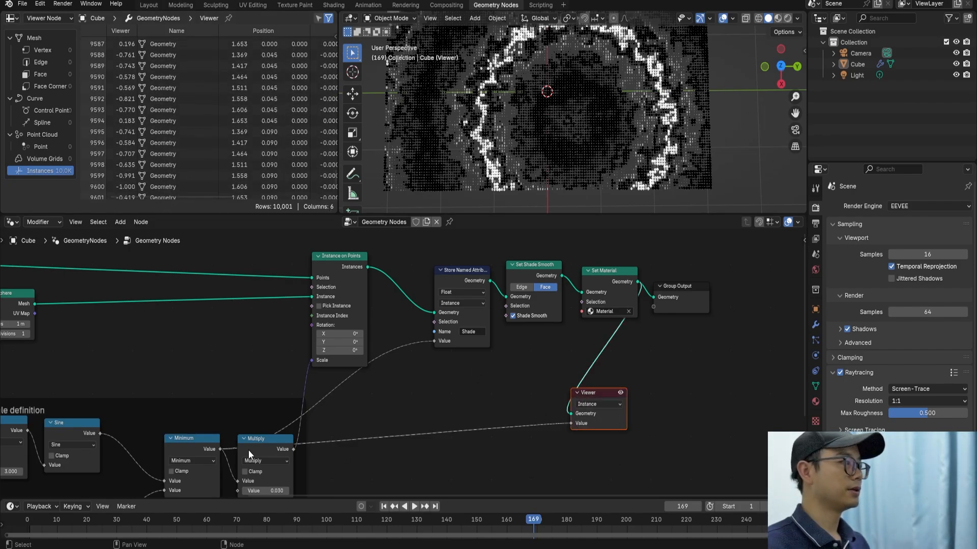
middle_drag(249, 451, 250, 411)
scroll(171, 420, up, 1)
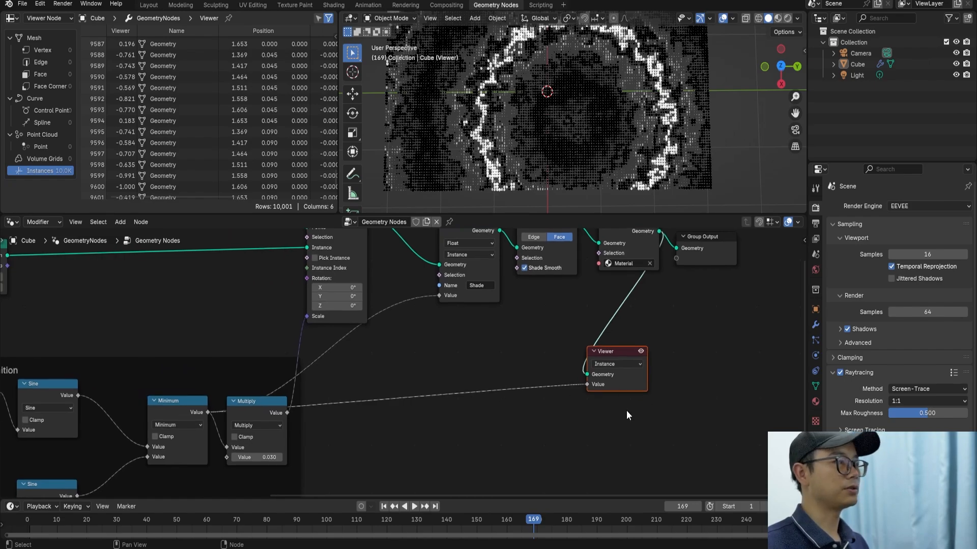
key(x)
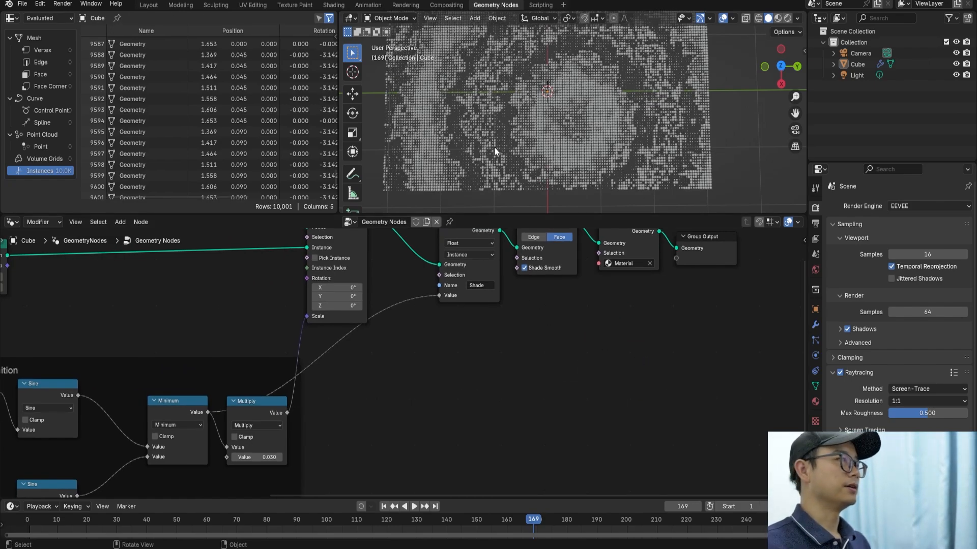
key(ctrl+s)
click(334, 5)
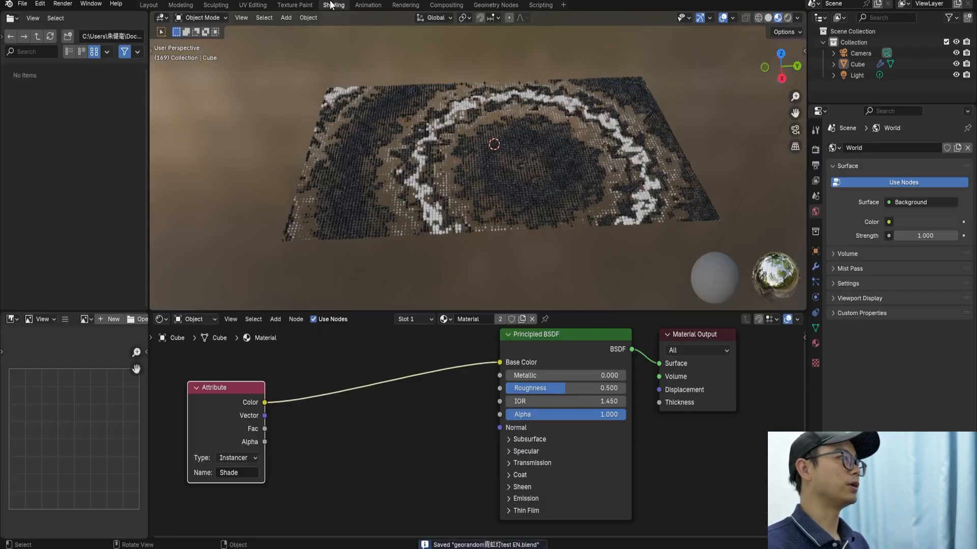
key(shift+a)
click(287, 363)
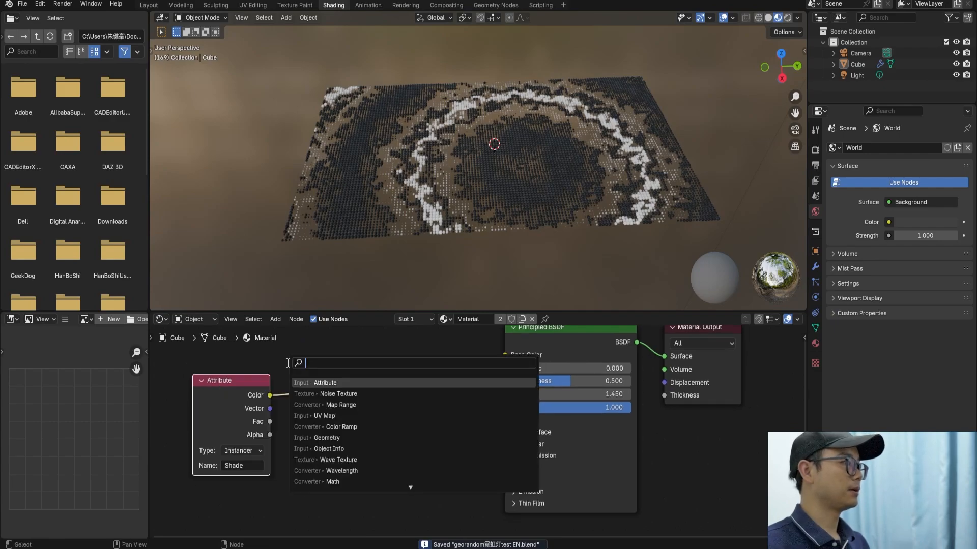
text(map)
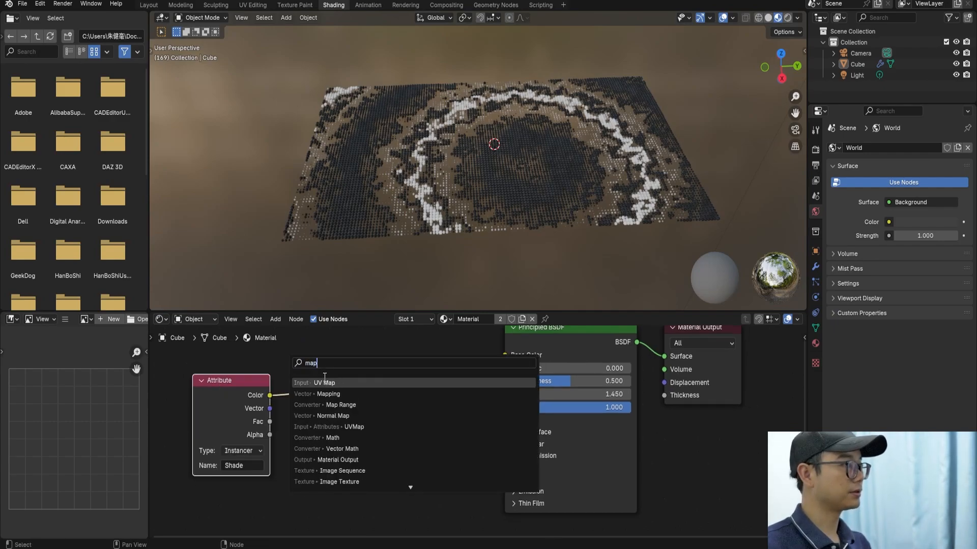
click(334, 392)
key(Escape)
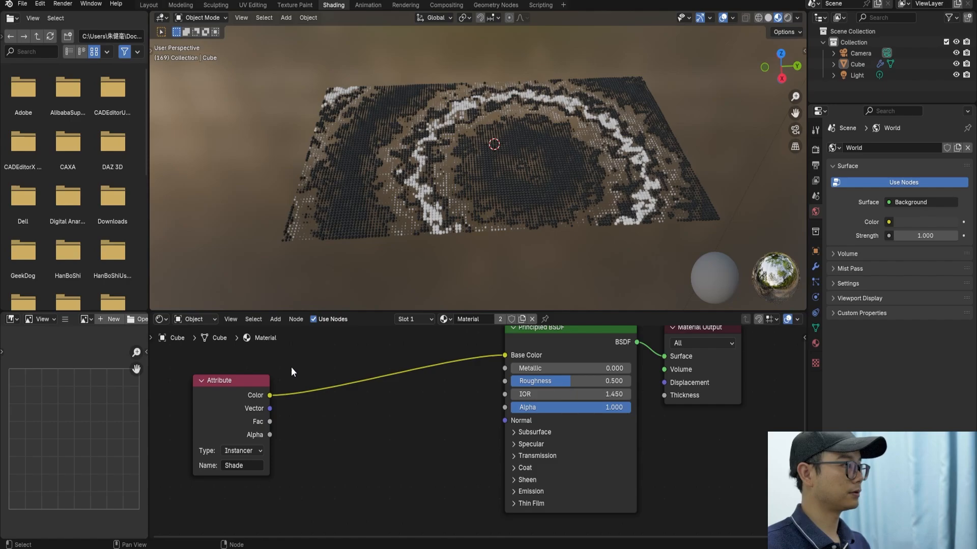
- Insert a Map Range node on the link between the Attribute's Color and the Principled BSDF's Base Color
key(shift+a)
click(291, 367)
text(map r)
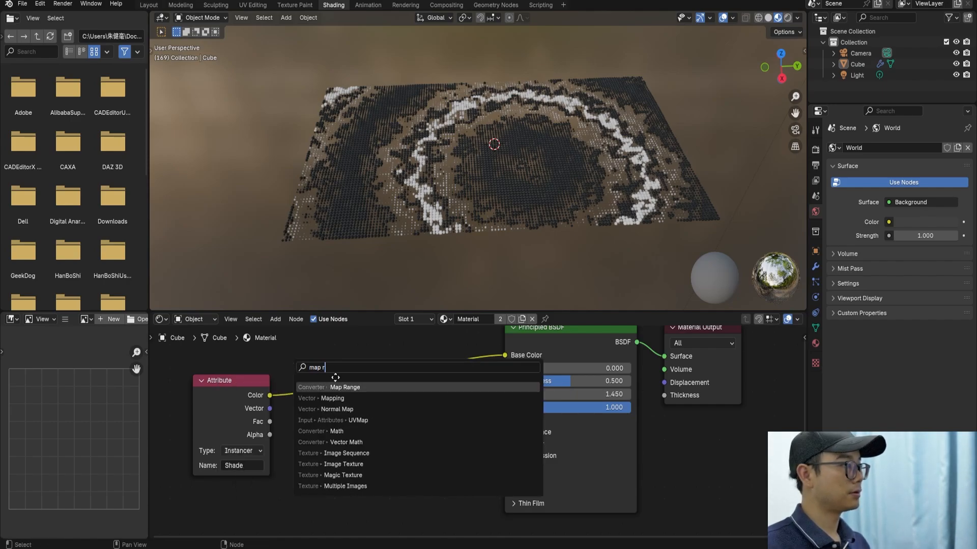
click(334, 387)
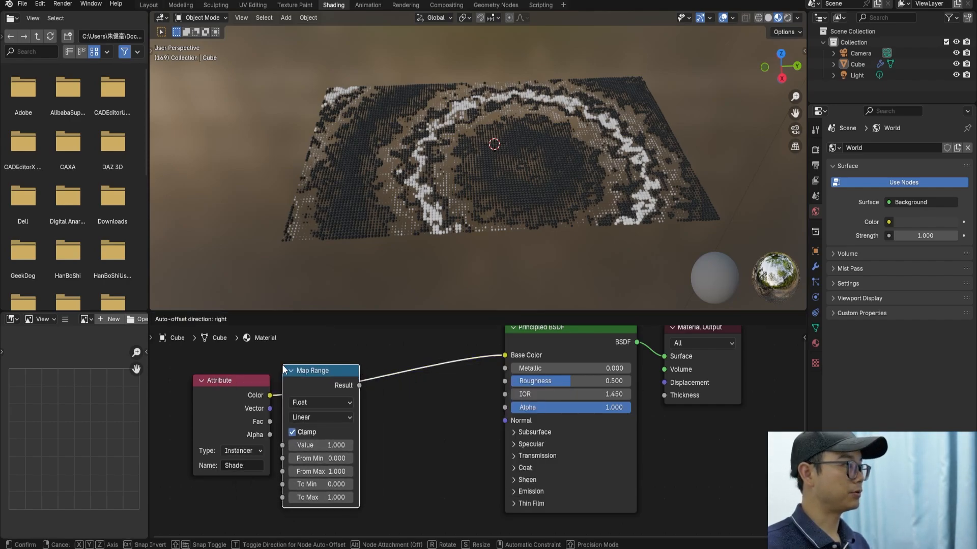
click(308, 371)
scroll(336, 438, up, 1)
middle_drag(336, 439, 332, 430)
- Set the Map Range node's From Min to -1
click(328, 479)
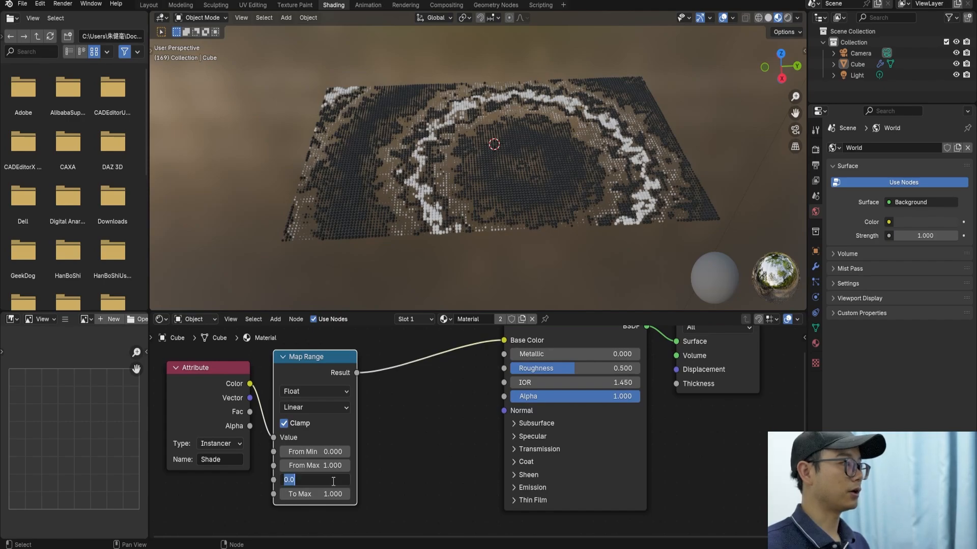
click(331, 452)
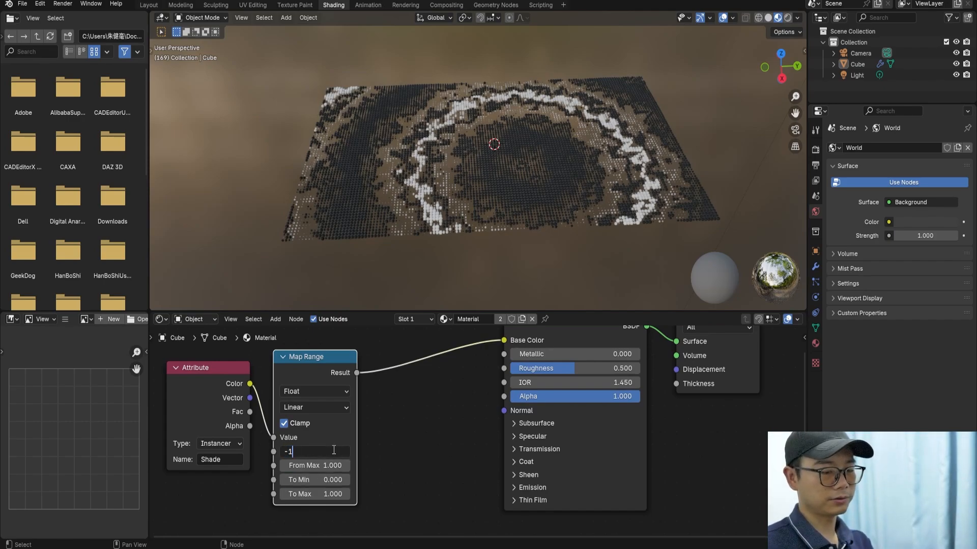
text(-1)
key(Return)
- Shift the Attribute and Map Range nodes aside and insert a Color Ramp between Map Range and the Base Color
scroll(333, 450, down, 1)
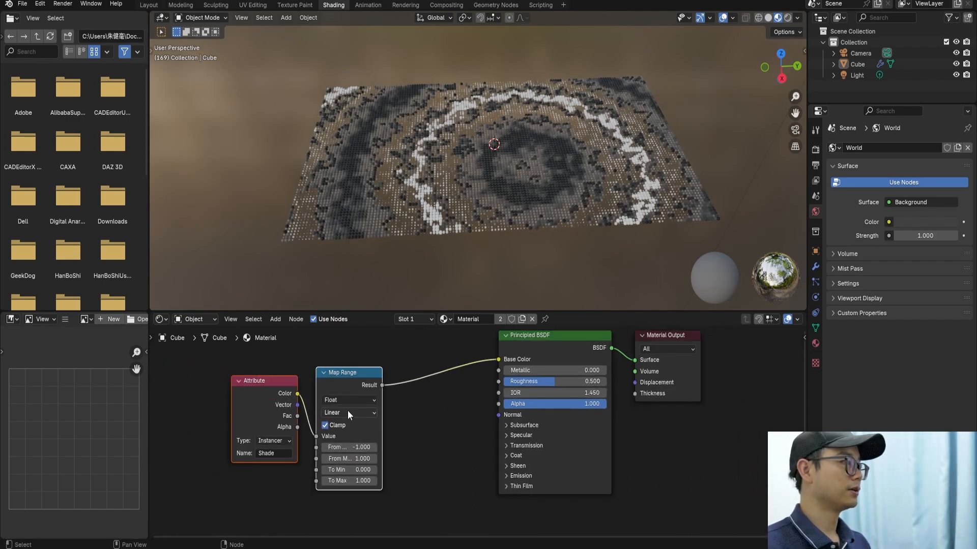
key(g)
click(258, 416)
key(shift+a)
text(ra)
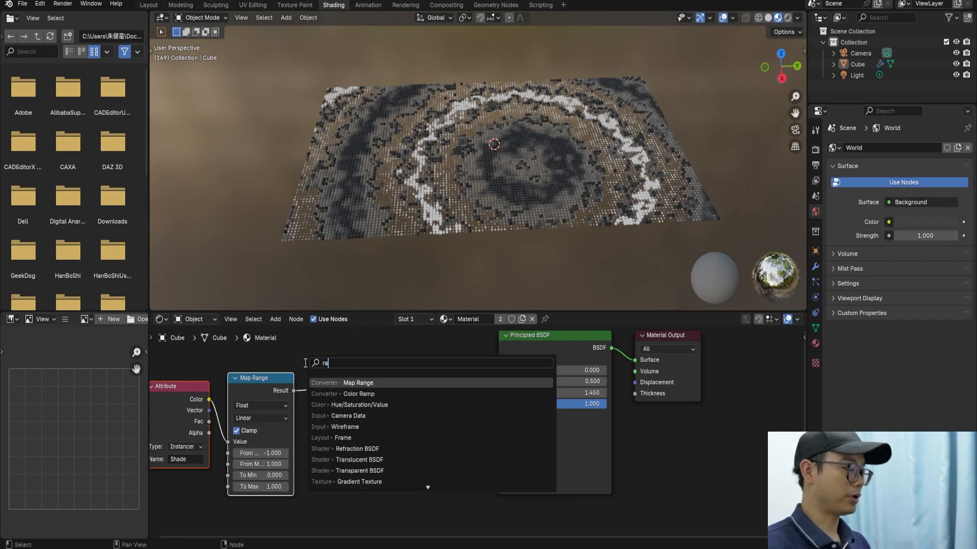
text(mp)
key(Return)
click(328, 361)
scroll(394, 440, up, 1)
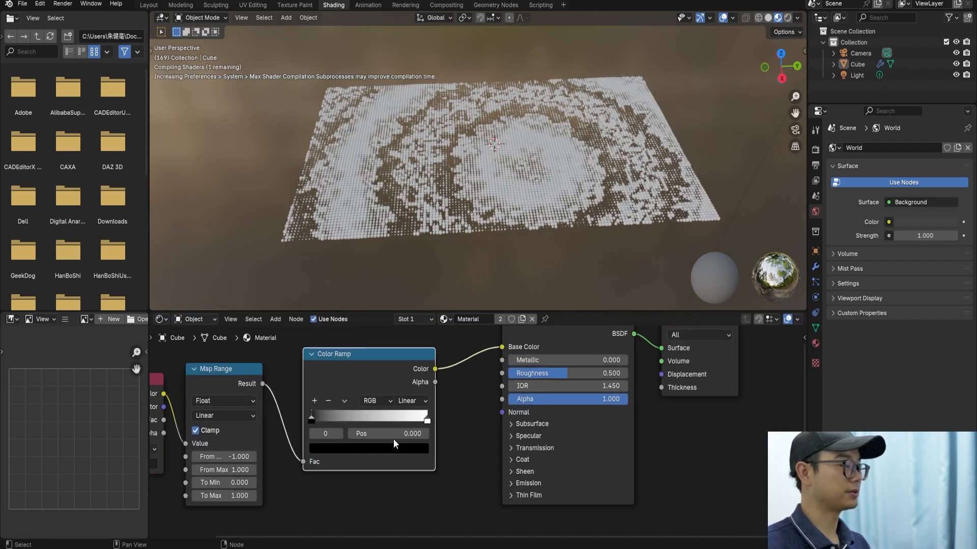
- Color the Color Ramp's first stop pure blue and its last stop pure red
click(326, 446)
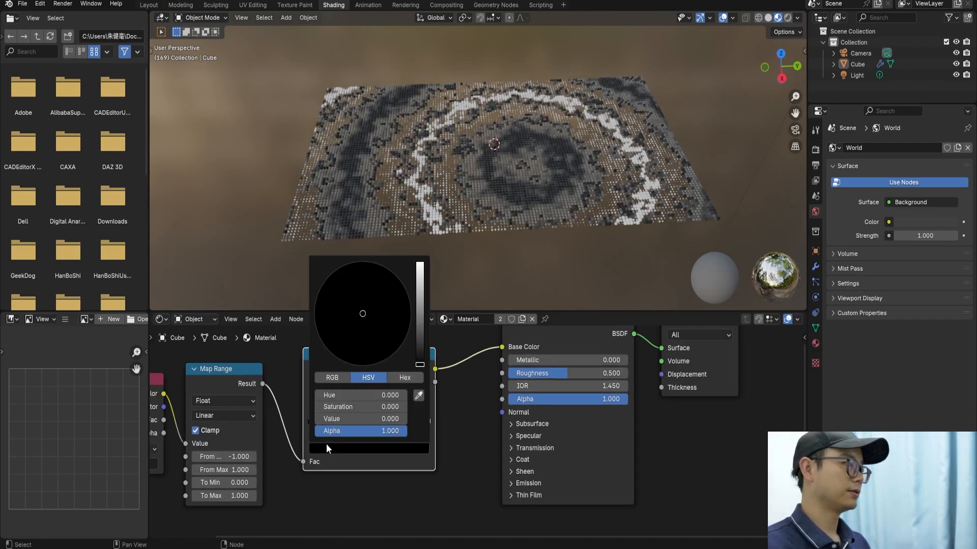
drag(417, 335, 425, 264)
drag(396, 294, 408, 286)
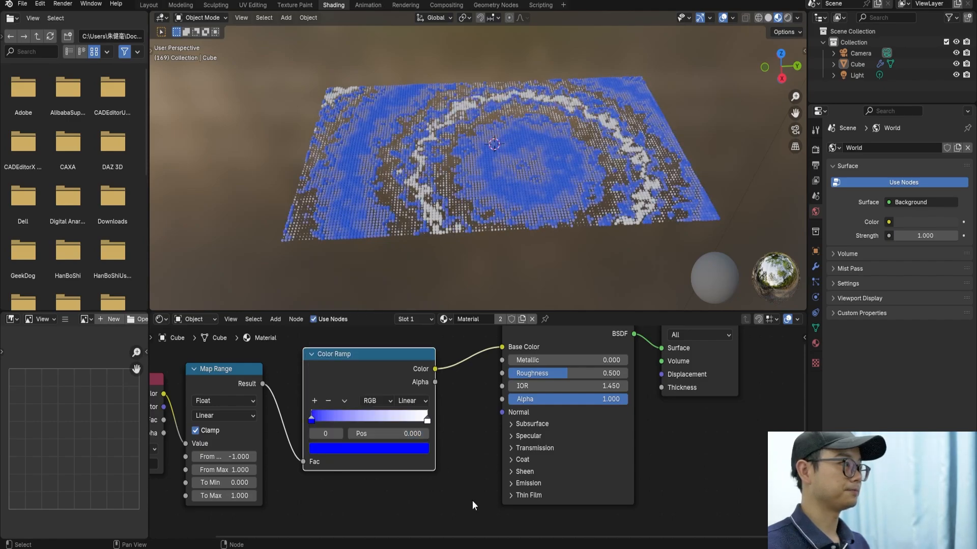
click(426, 421)
click(425, 448)
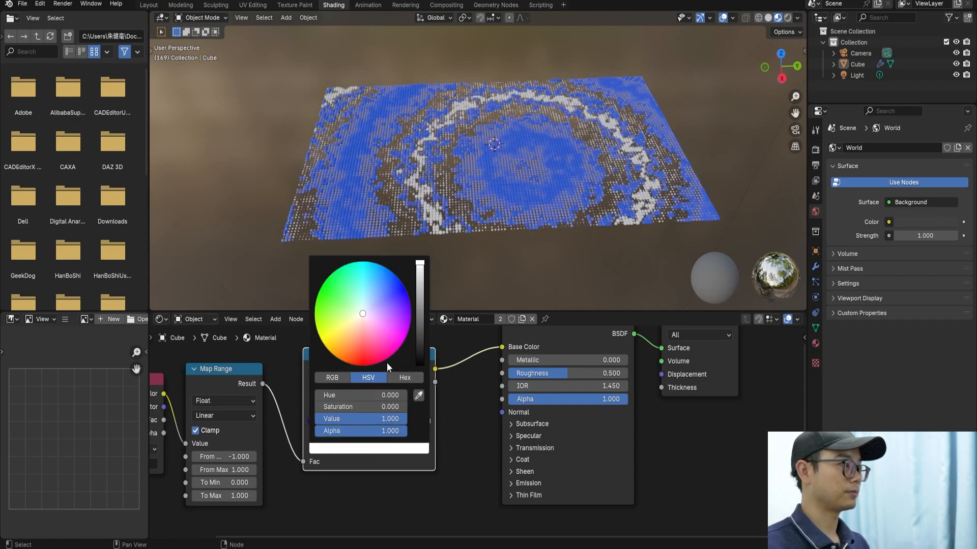
drag(386, 362, 367, 365)
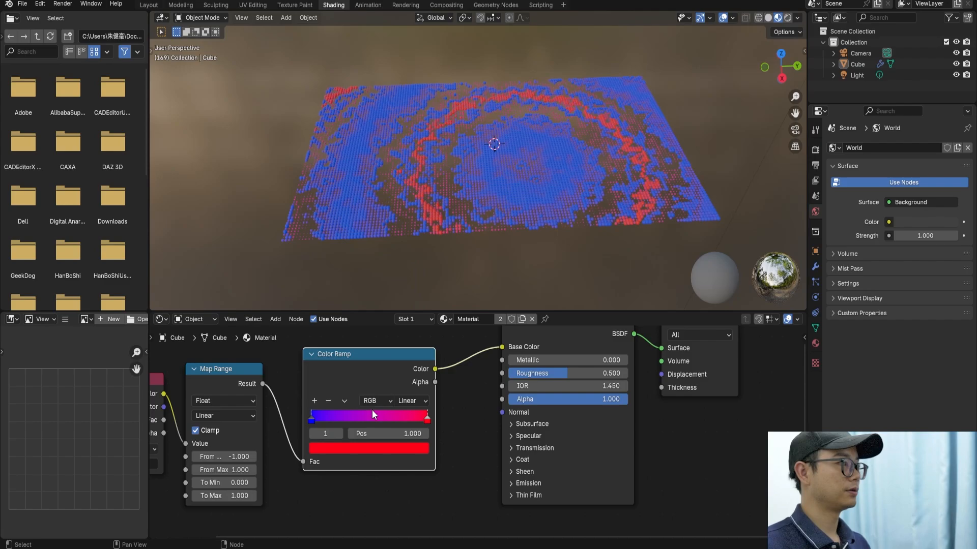
- Add a middle stop to the Color Ramp at about position 0.491 and make it bright magenta
ctrl+click(369, 416)
click(370, 445)
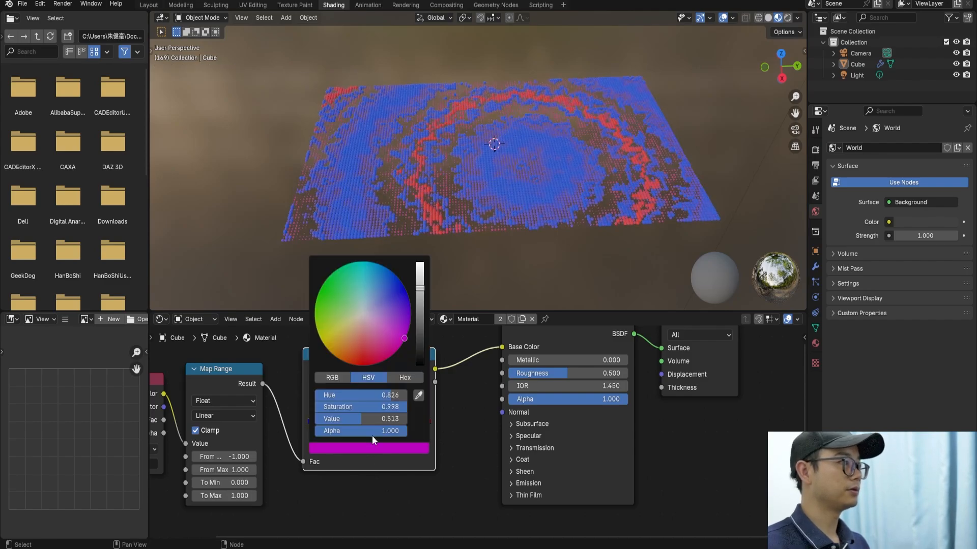
drag(365, 344, 323, 328)
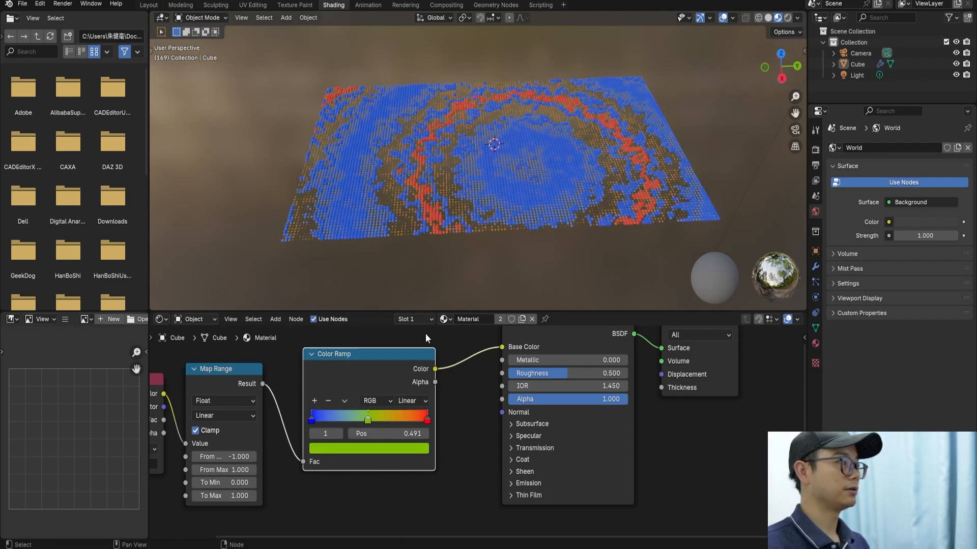
click(377, 446)
drag(420, 315, 425, 264)
mouse_move(331, 346)
mouse_down()
mouse_move(378, 289)
mouse_move(362, 264)
mouse_move(384, 326)
mouse_move(407, 333)
mouse_move(401, 346)
mouse_up()
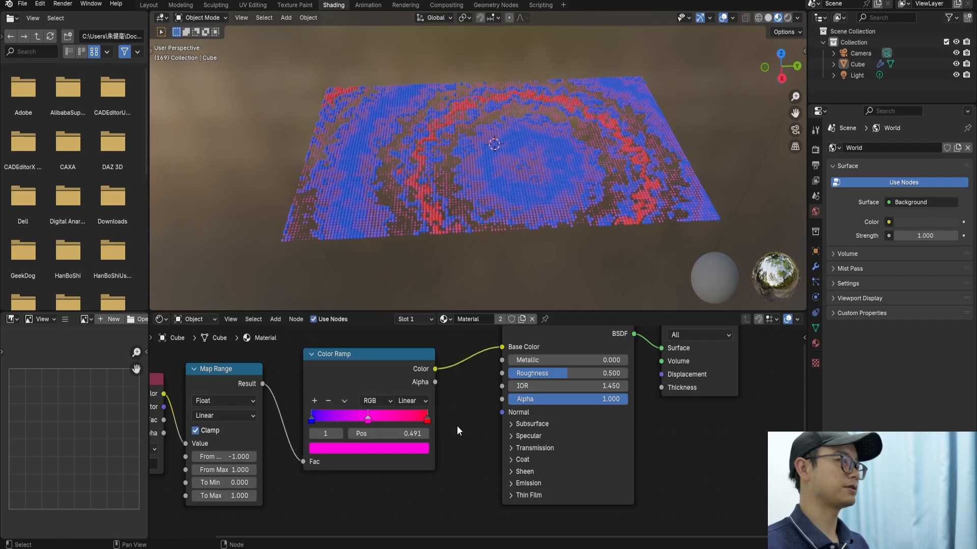
- Set the Principled BSDF's Metallic to 1.000 and its Roughness to about 0.195
scroll(458, 427, down, 3)
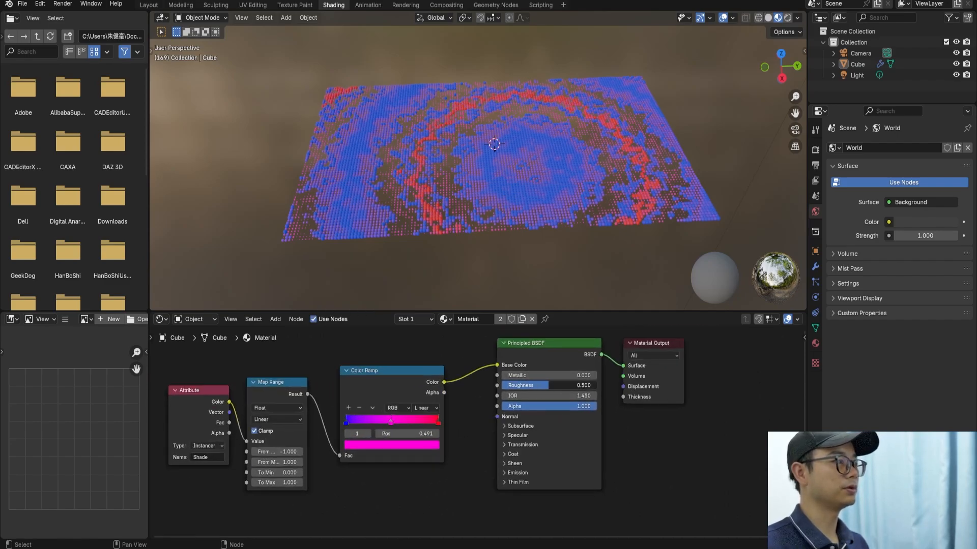
drag(520, 386, 597, 376)
middle_drag(539, 208, 524, 164)
scroll(514, 183, up, 5)
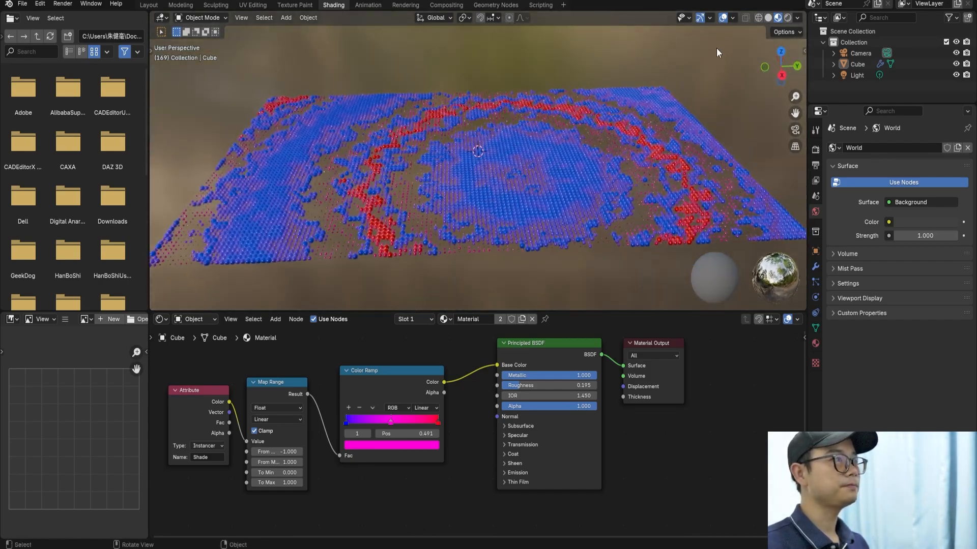
- Switch the 3D viewport to Rendered shading to preview the colored rings and save the blend file
click(786, 18)
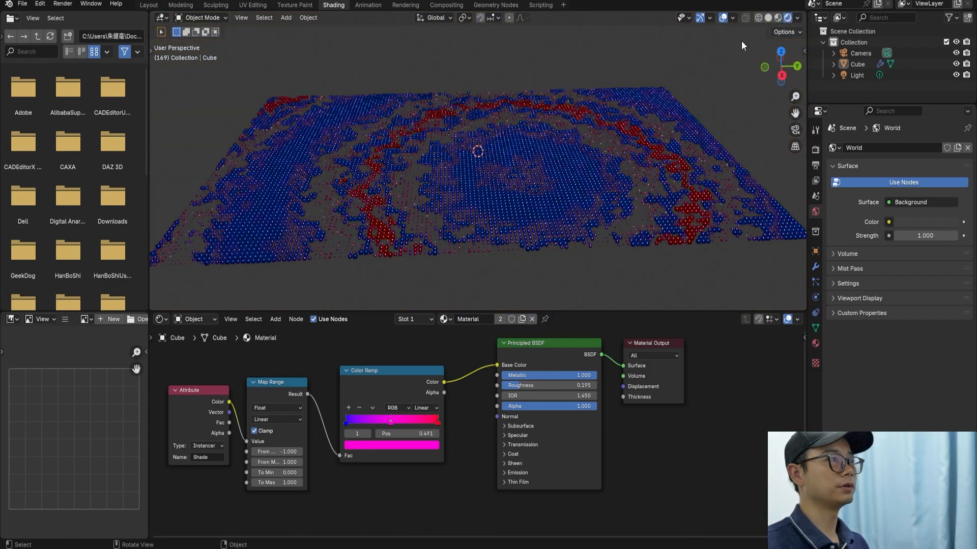
middle_drag(529, 153, 535, 172)
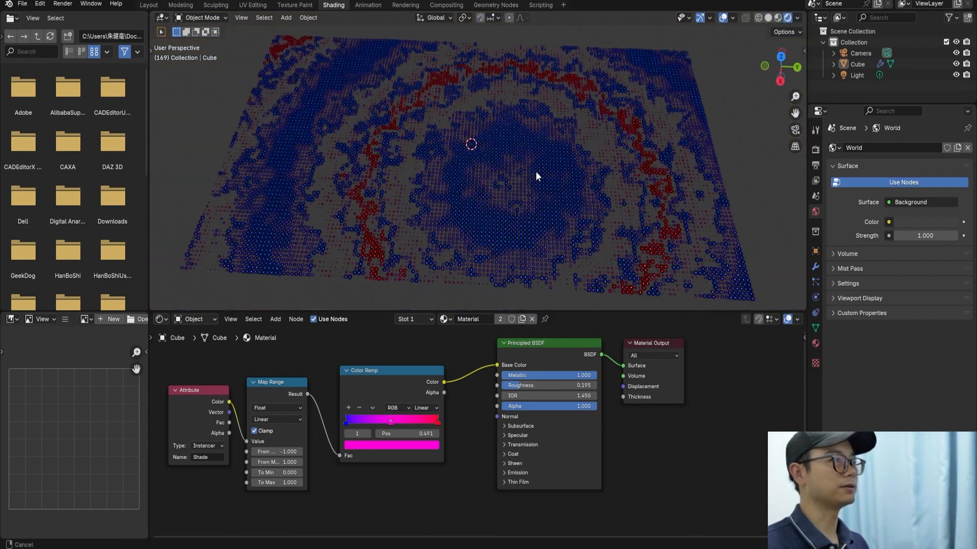
key(ctrl+s)
- Examine the metallic ico sphere instances up close from a low angle and save the blend file again
middle_drag(538, 206, 520, 197)
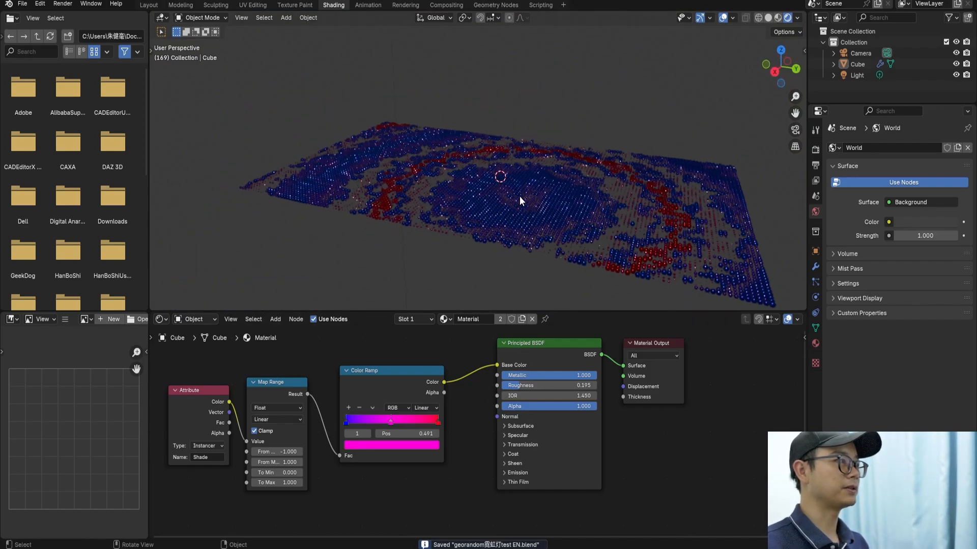
scroll(519, 197, up, 4)
shift+middle_drag(548, 231, 424, 101)
middle_drag(646, 219, 514, 222)
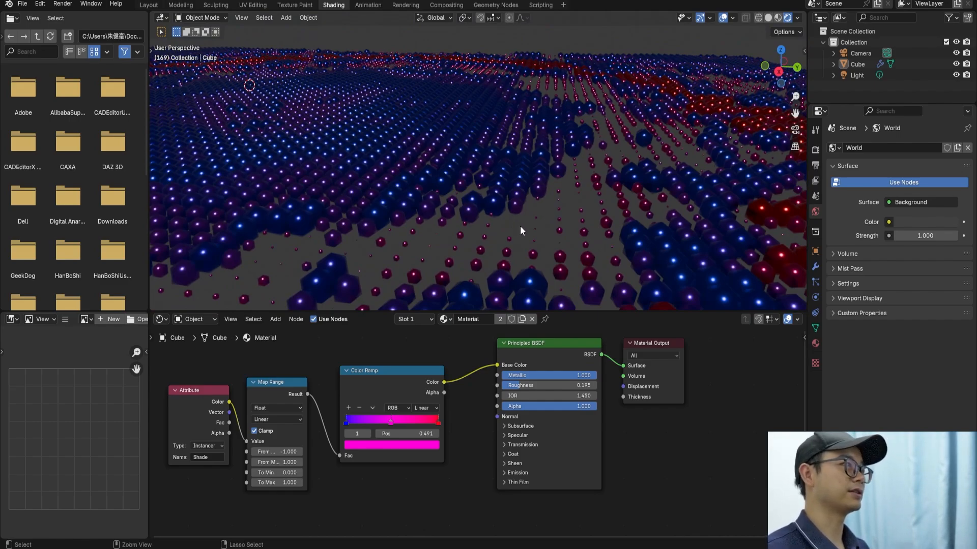
key(ctrl+s)
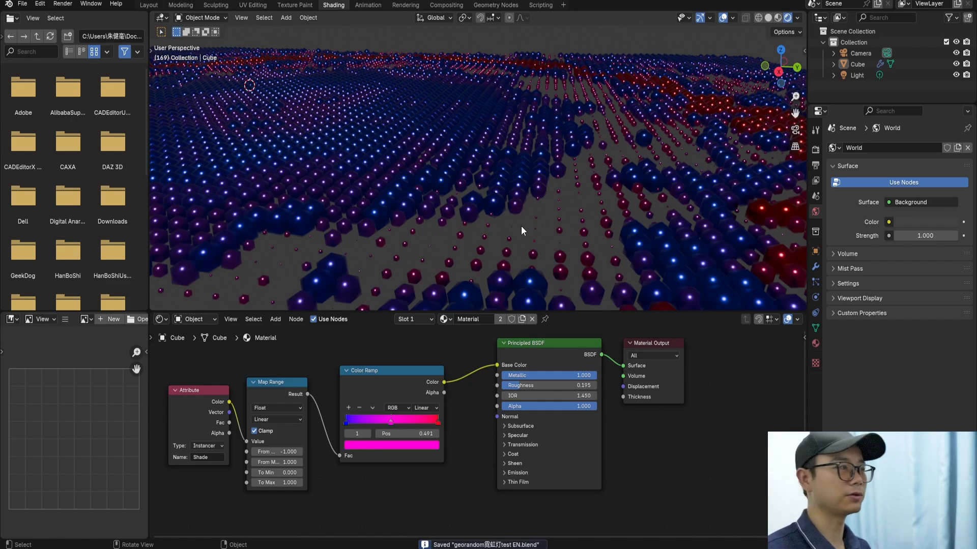
shift+middle_drag(562, 233, 564, 184)
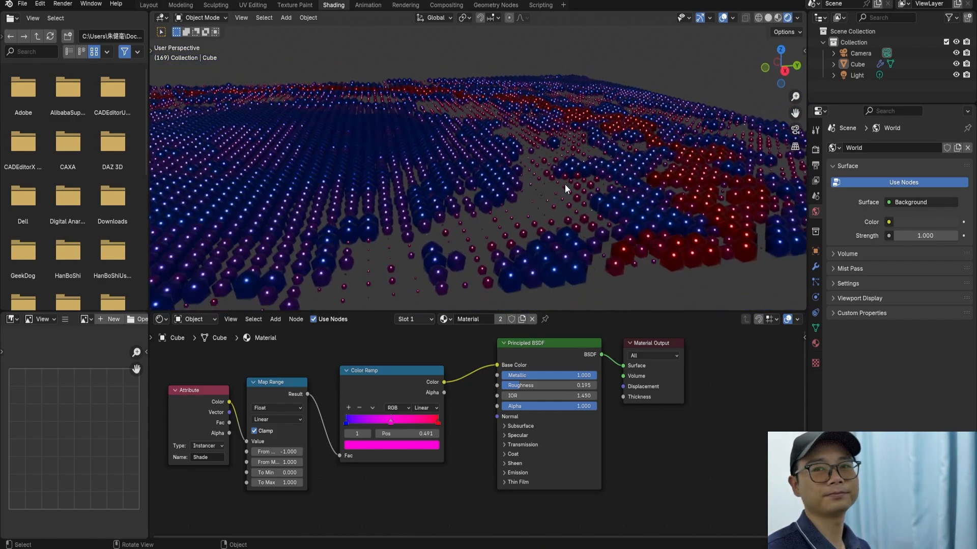
scroll(564, 185, up, 2)
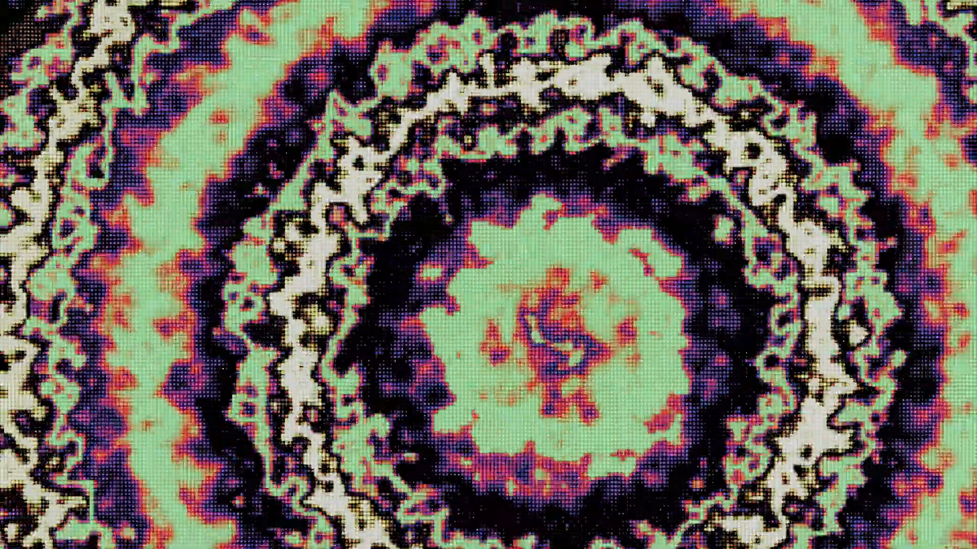